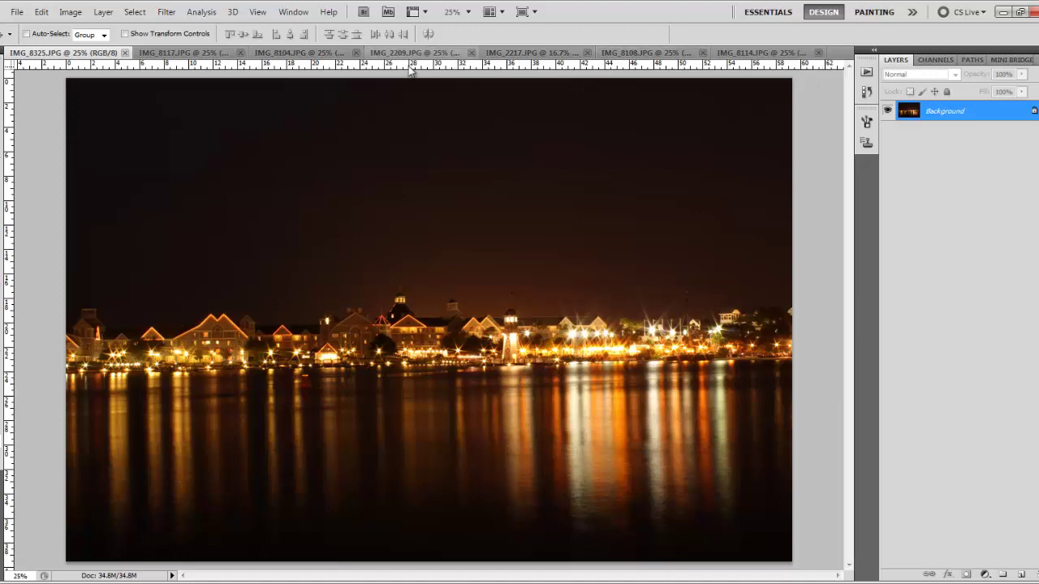
# - Flip through IMG_8117, IMG_8104, IMG_2209 and IMG_2217, toggling their edited layers to compare
pyautogui.click(151, 55)
pyautogui.click(286, 54)
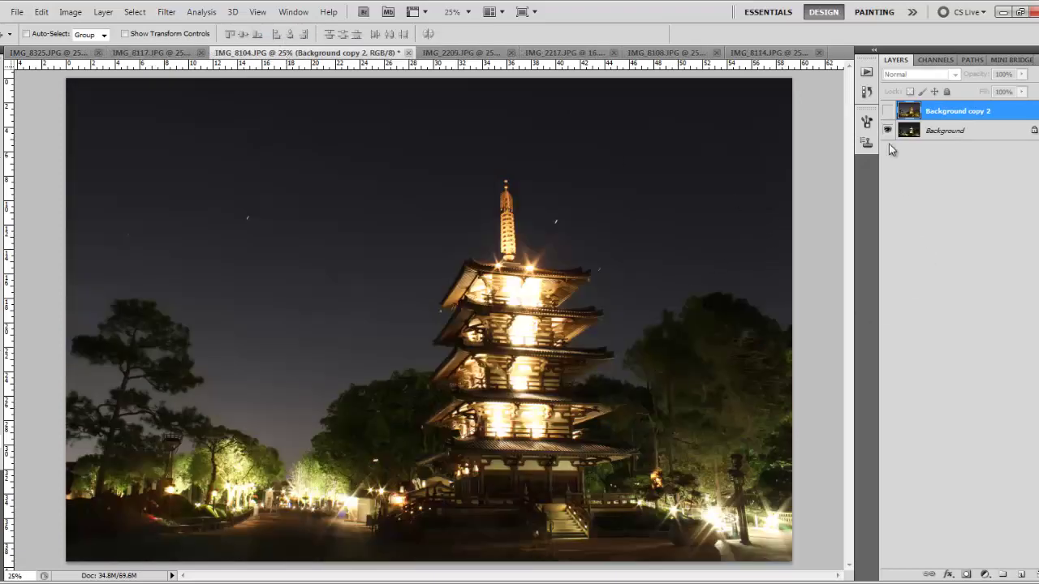
pyautogui.click(887, 111)
pyautogui.click(887, 112)
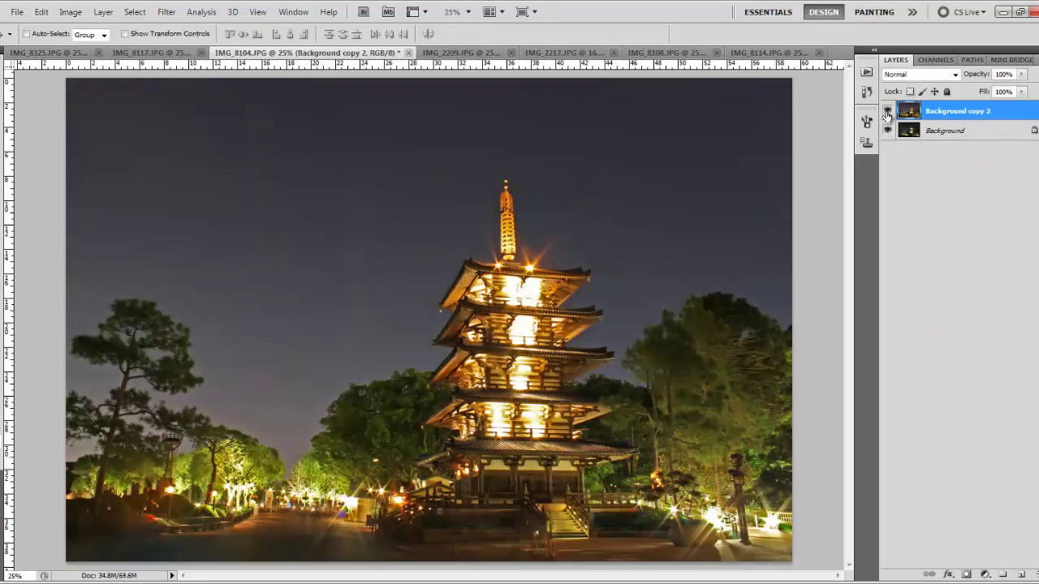
pyautogui.click(469, 53)
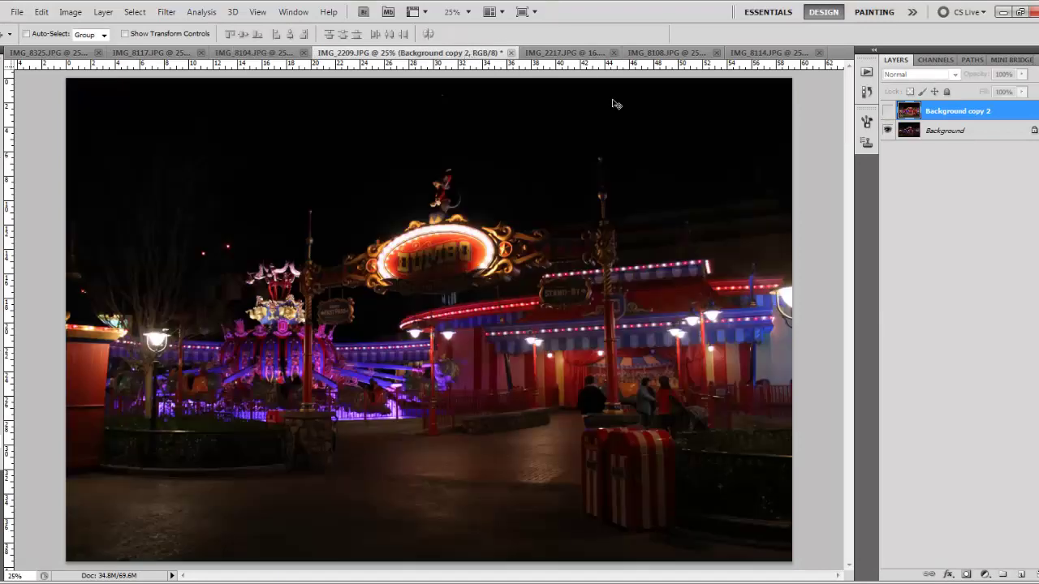
pyautogui.click(887, 111)
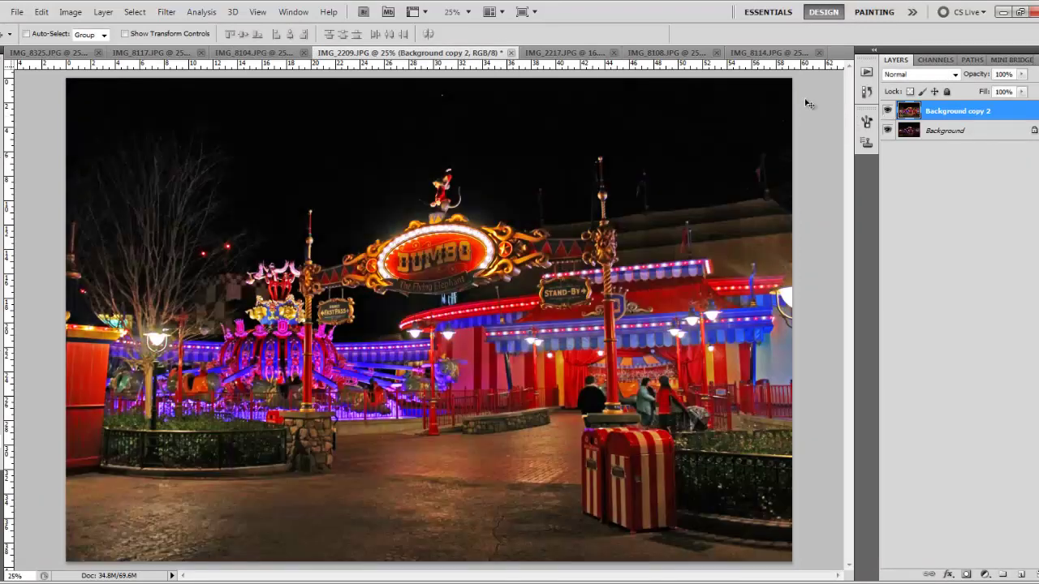
pyautogui.click(565, 52)
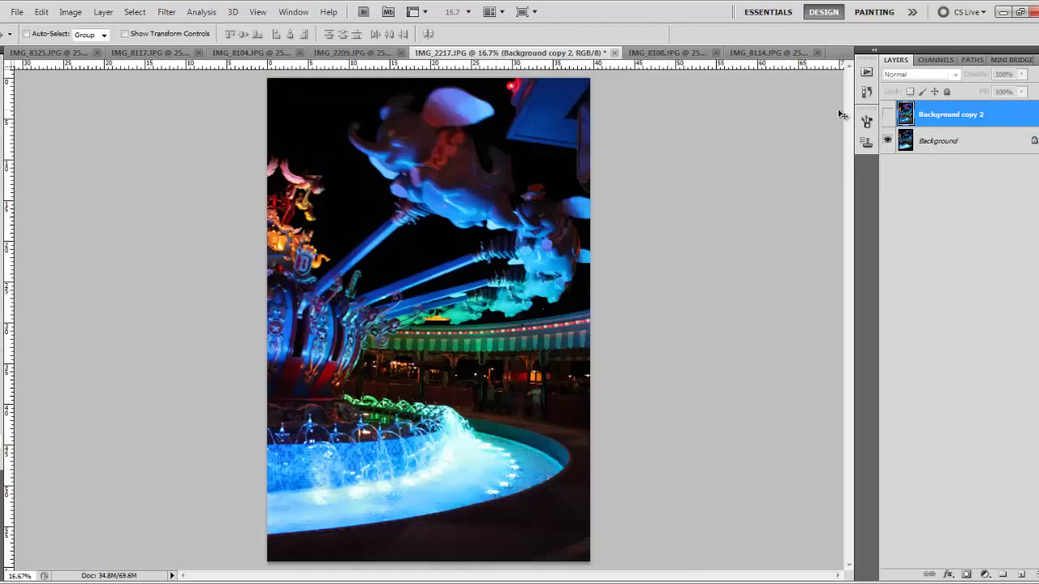
pyautogui.click(887, 115)
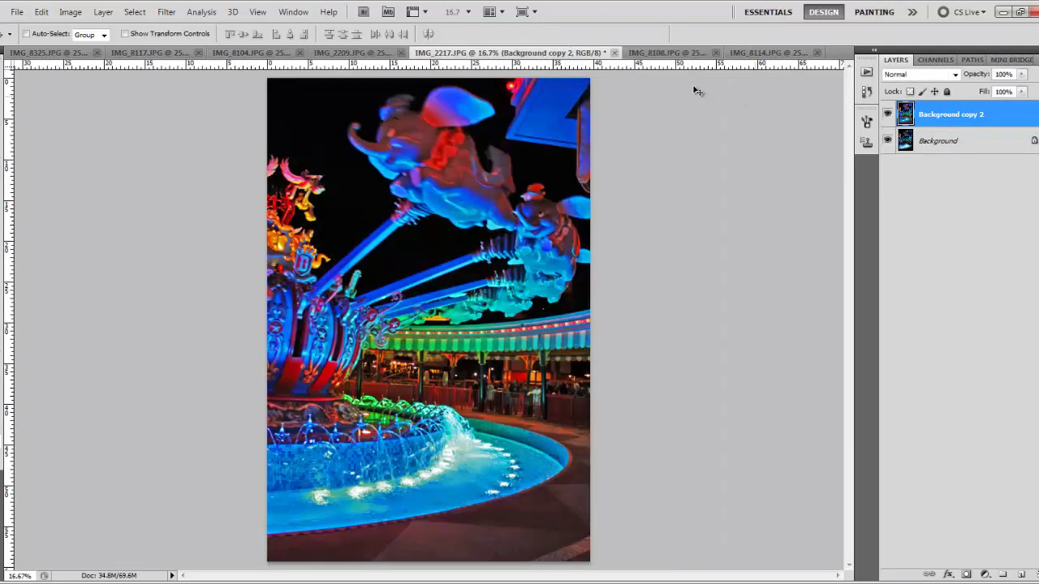
# - Compare the IMG_8108 and IMG_8114 edits, then duplicate IMG_8325.JPG's Background layer
pyautogui.click(656, 54)
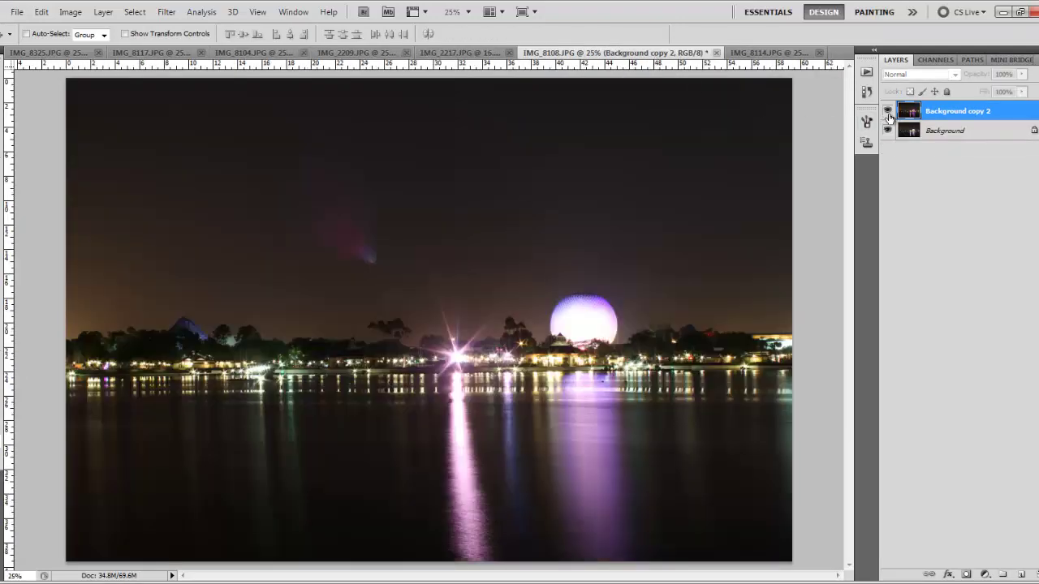
pyautogui.click(888, 117)
pyautogui.click(766, 54)
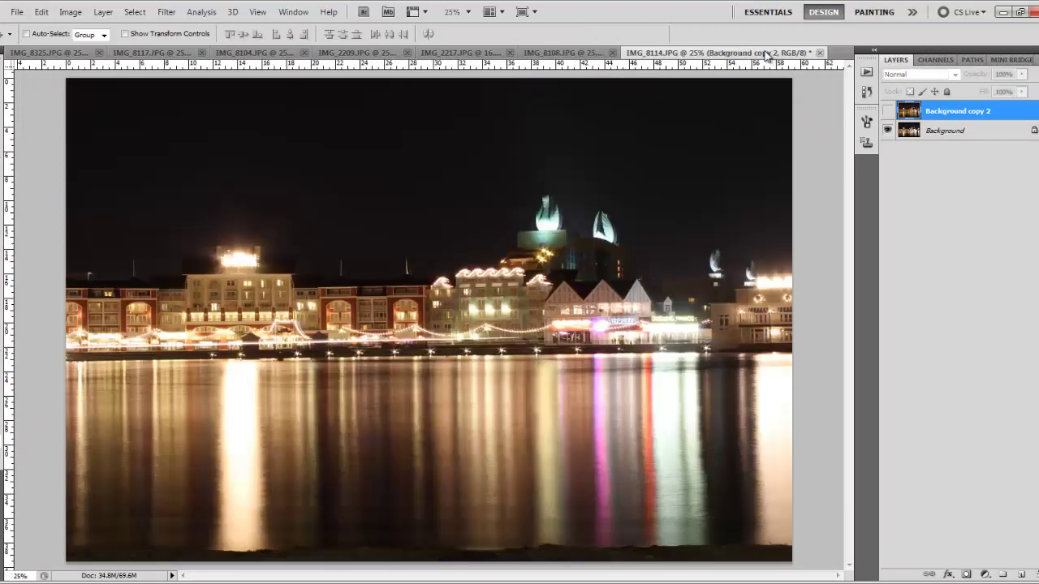
pyautogui.click(888, 113)
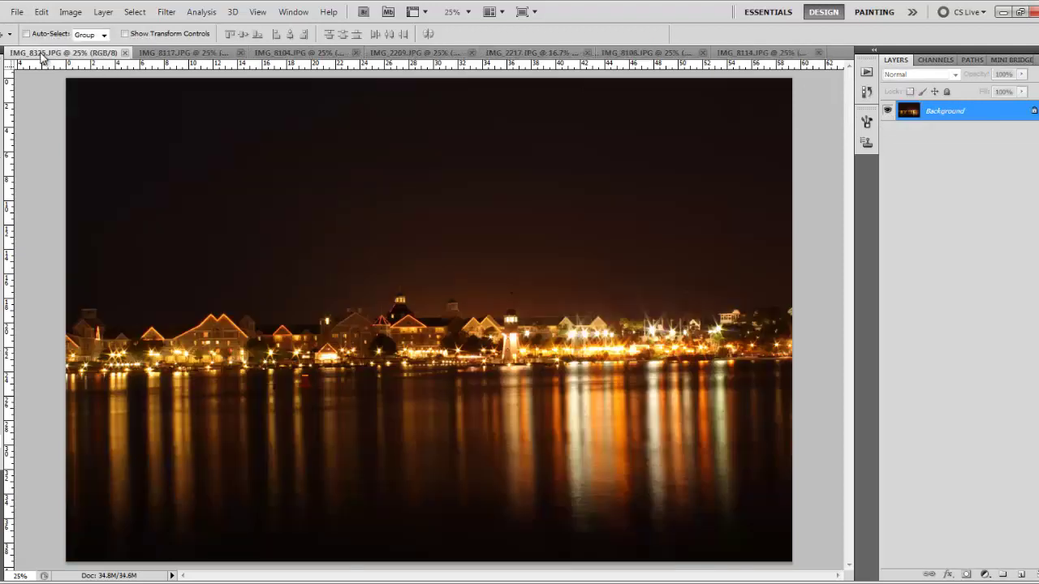
pyautogui.click(44, 53)
pyautogui.moveTo(944, 116); pyautogui.dragTo(1021, 575)
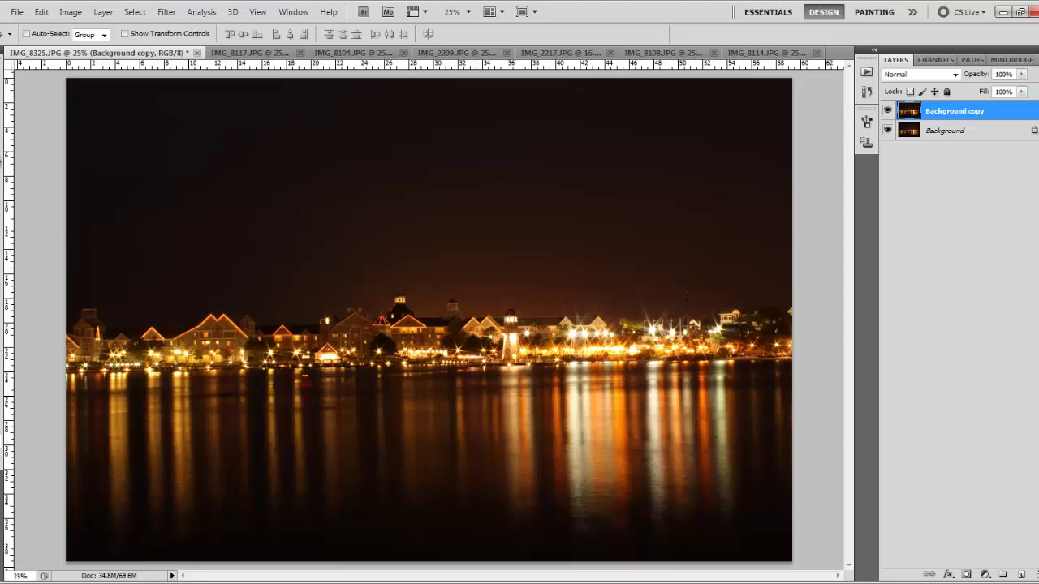
# - Measure the roofline with the Ruler tool at 50% zoom and straighten the photo about 0.5°
pyautogui.click(2, 154)
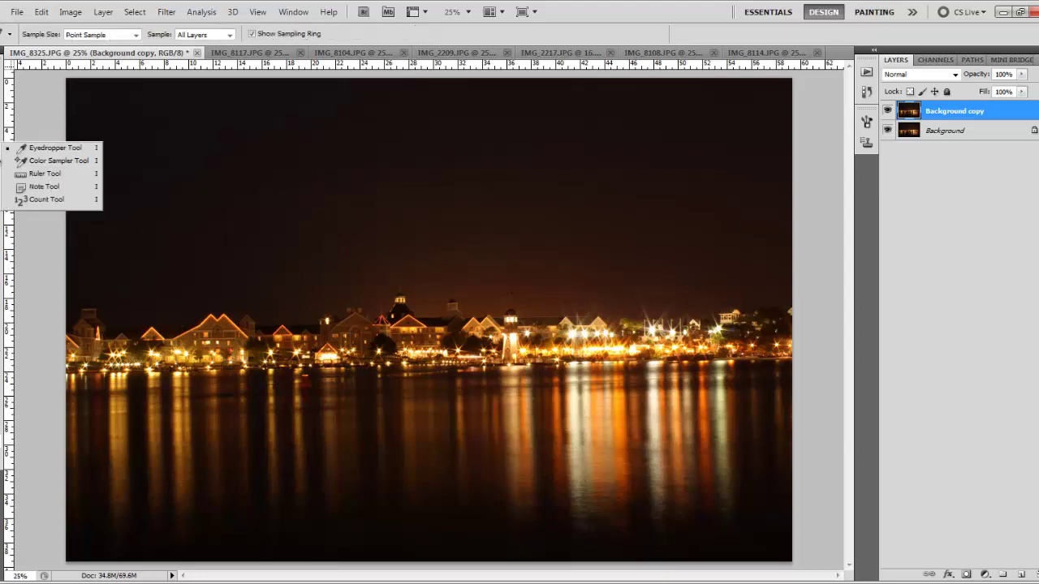
pyautogui.click(41, 174)
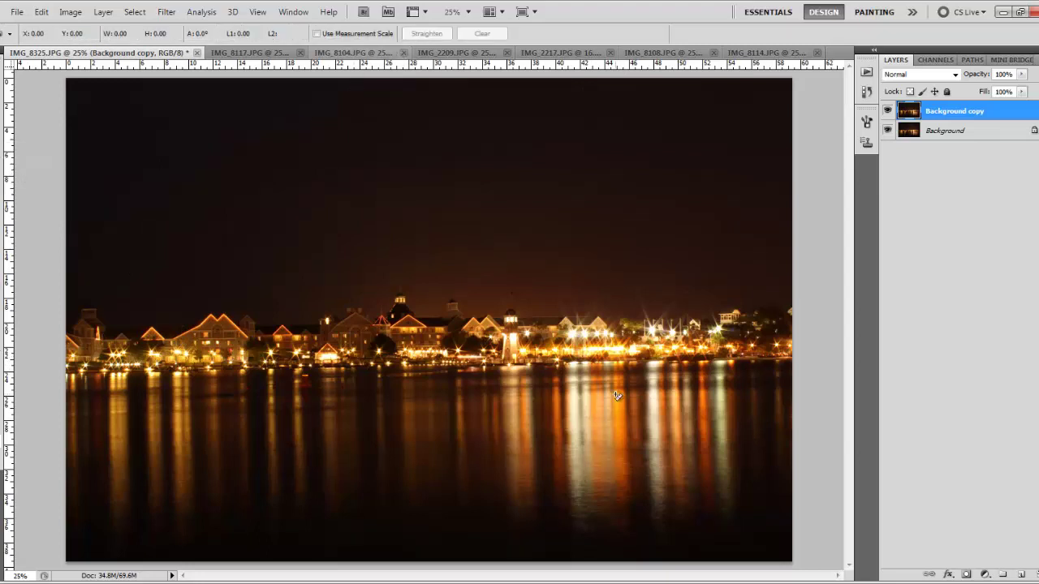
pyautogui.hotkey('ctrl', '+')
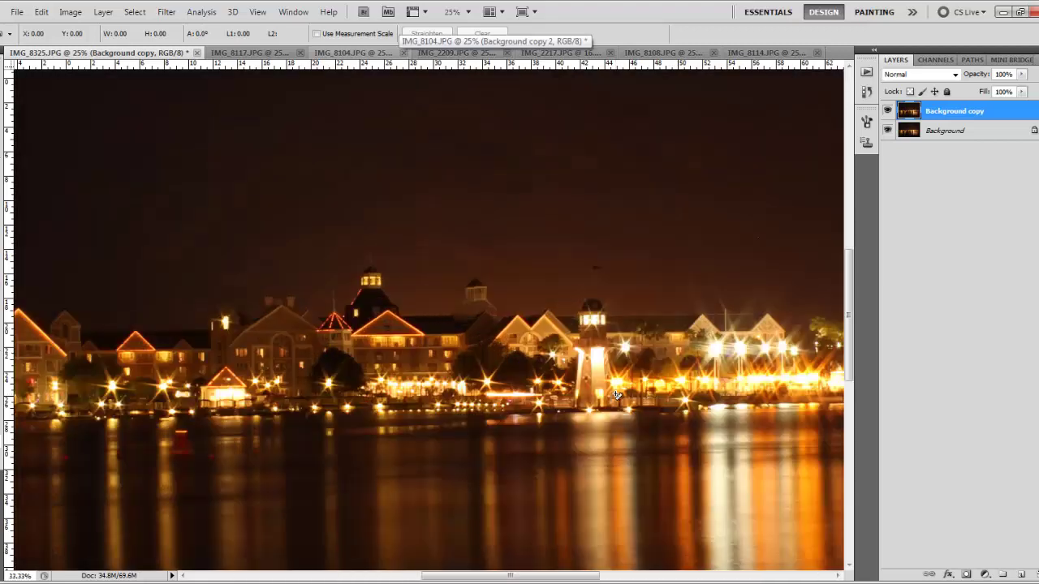
pyautogui.hotkey('ctrl', '+')
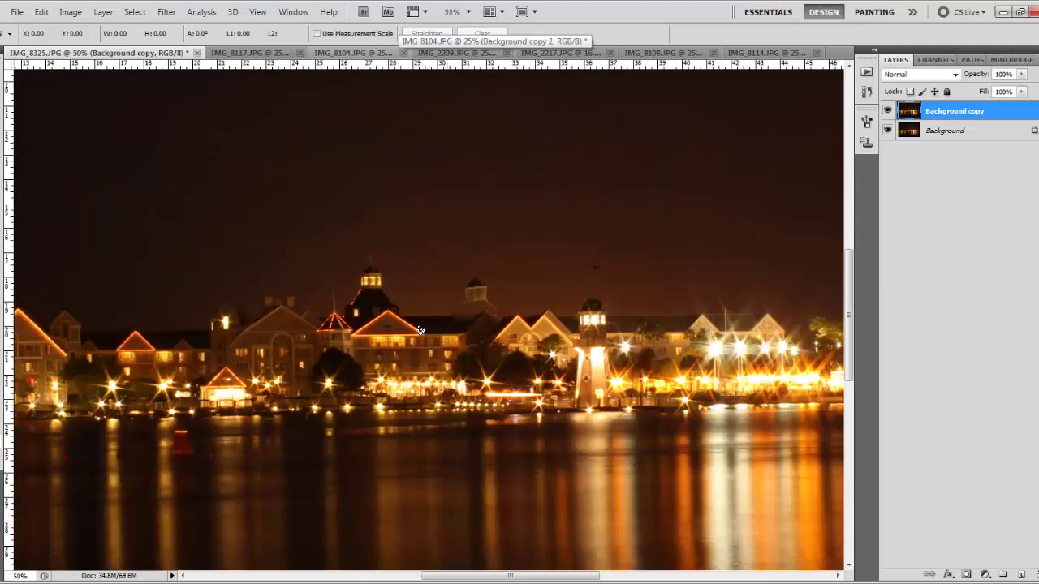
pyautogui.moveTo(400, 317); pyautogui.dragTo(752, 317)
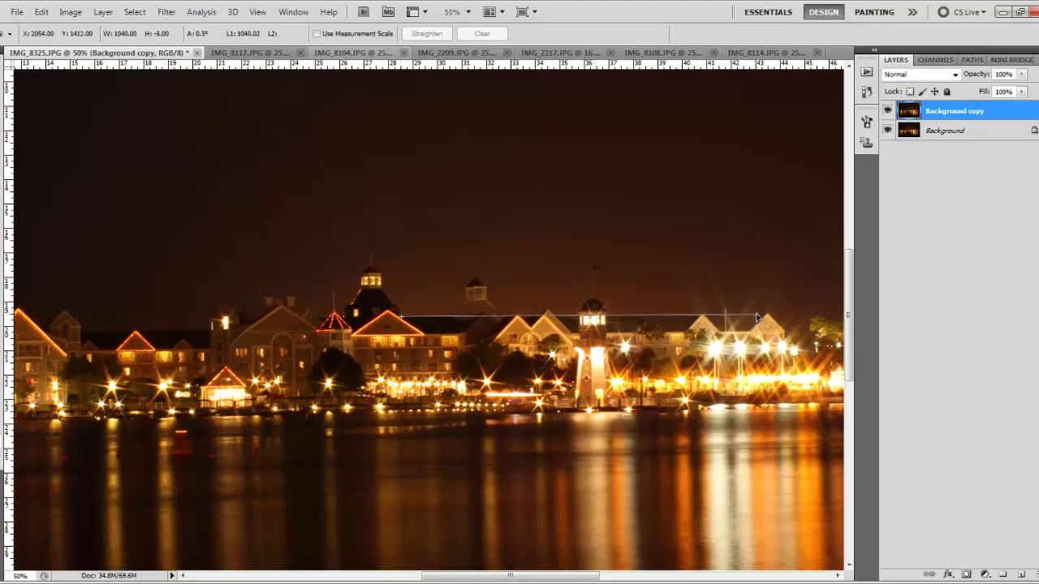
pyautogui.moveTo(755, 318); pyautogui.dragTo(761, 314)
pyautogui.click(424, 36)
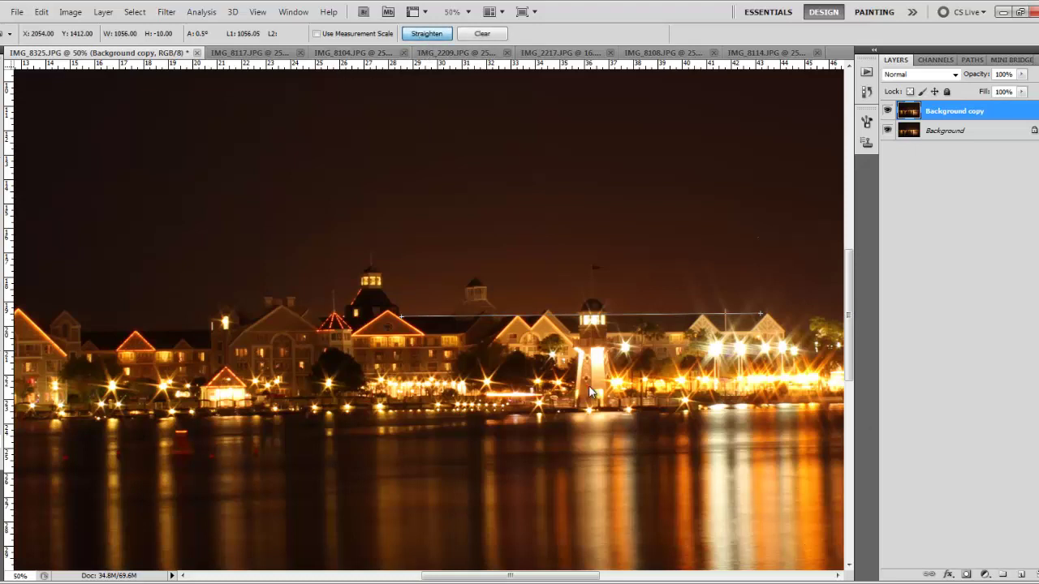
pyautogui.click(426, 33)
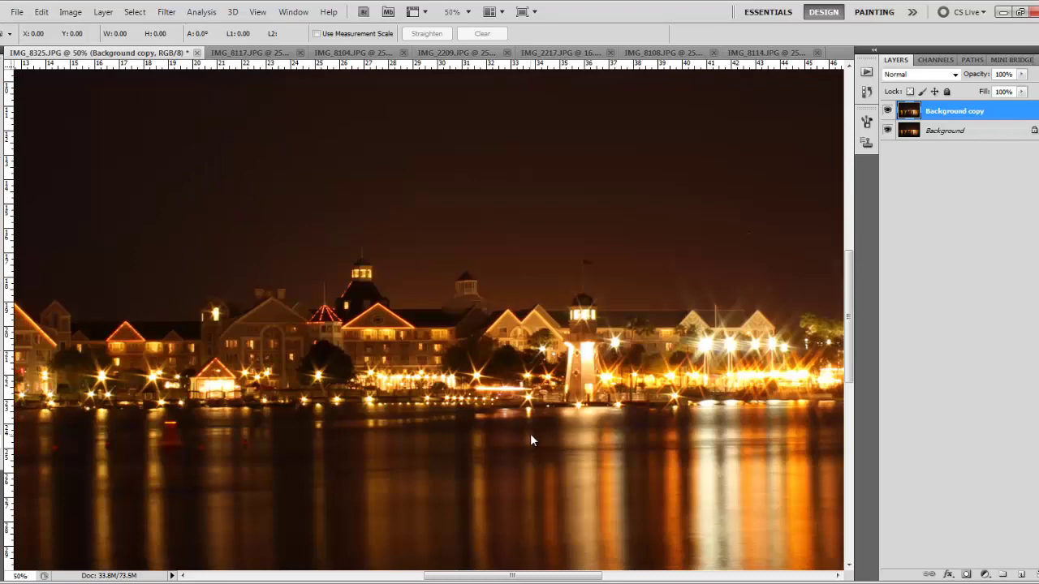
pyautogui.scroll(-2, 531, 441)
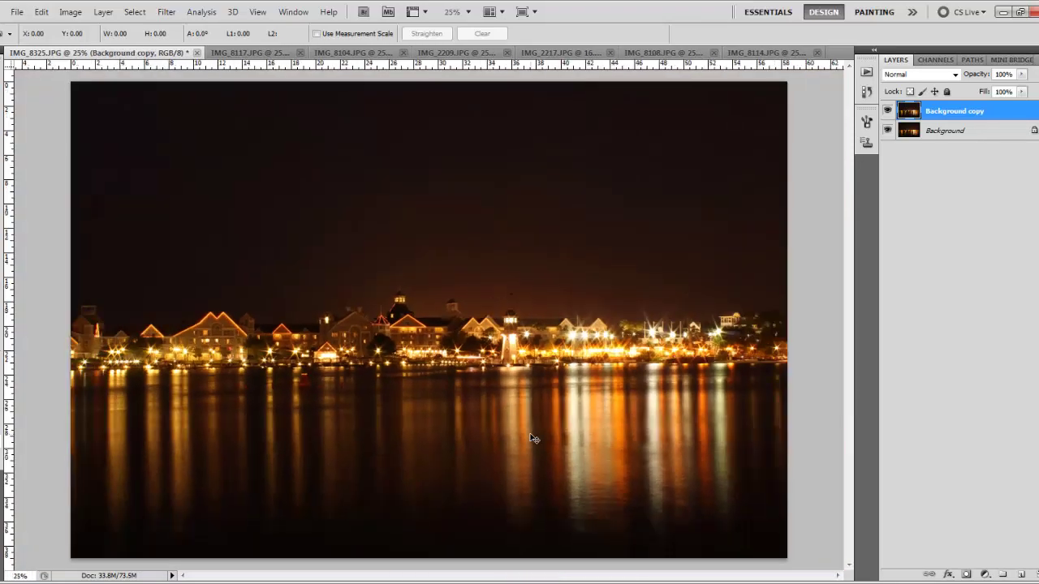
pyautogui.scroll(-2, 533, 438)
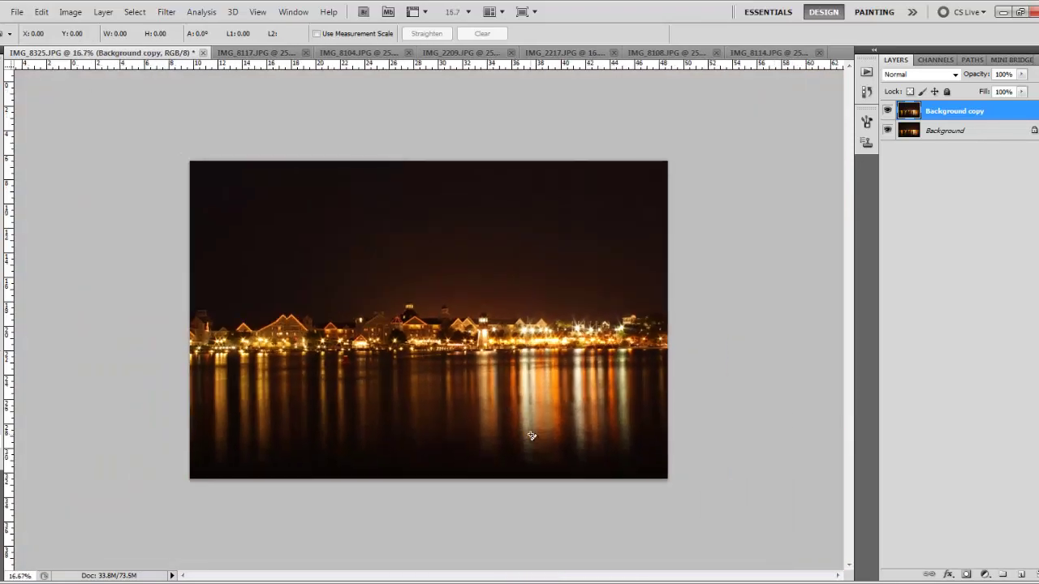
pyautogui.scroll(1, 502, 372)
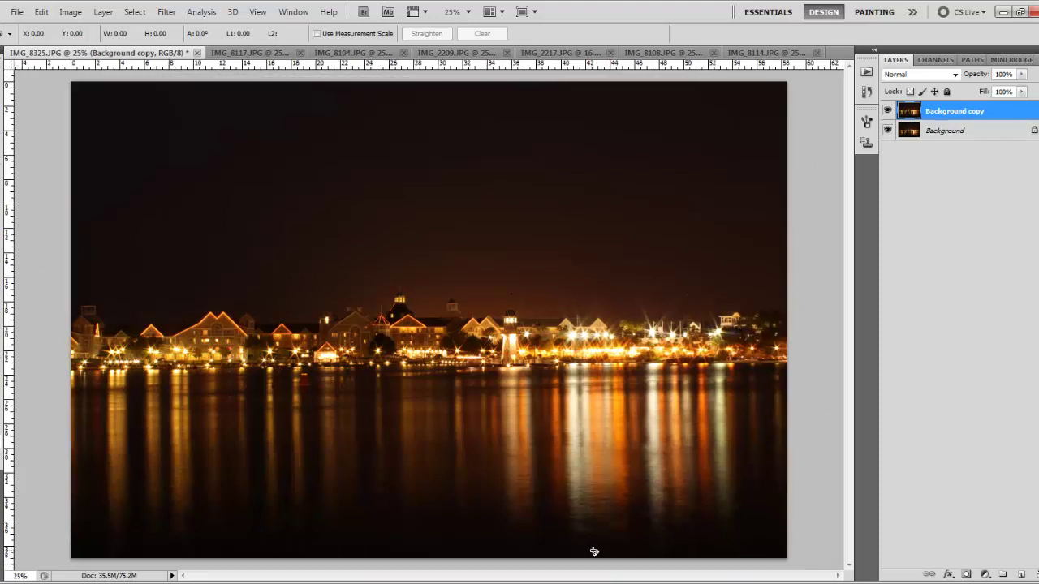
pyautogui.hotkey('ctrl', 'z')
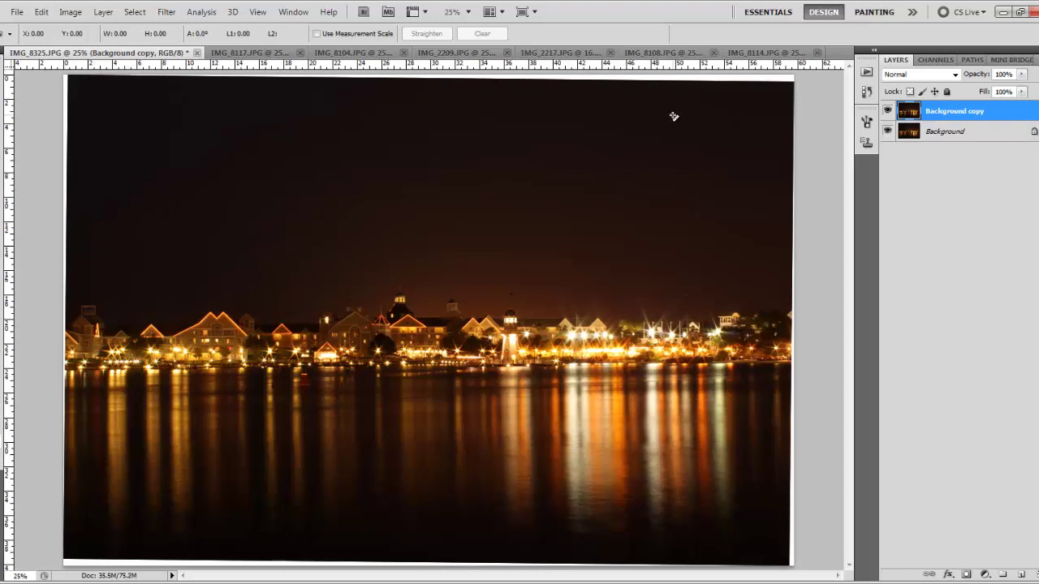
pyautogui.hotkey('ctrl', 'z')
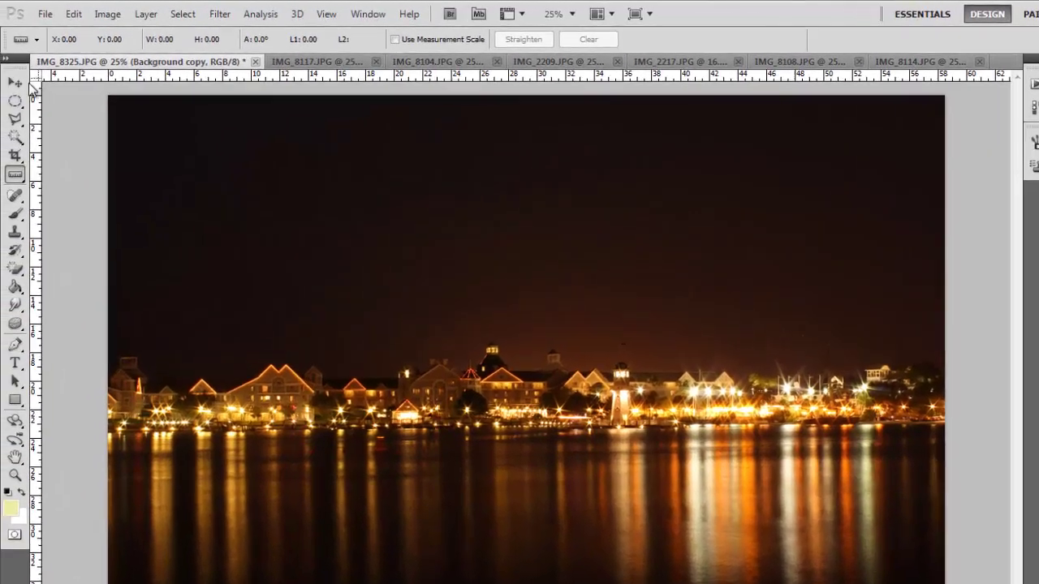
pyautogui.click(0, 71)
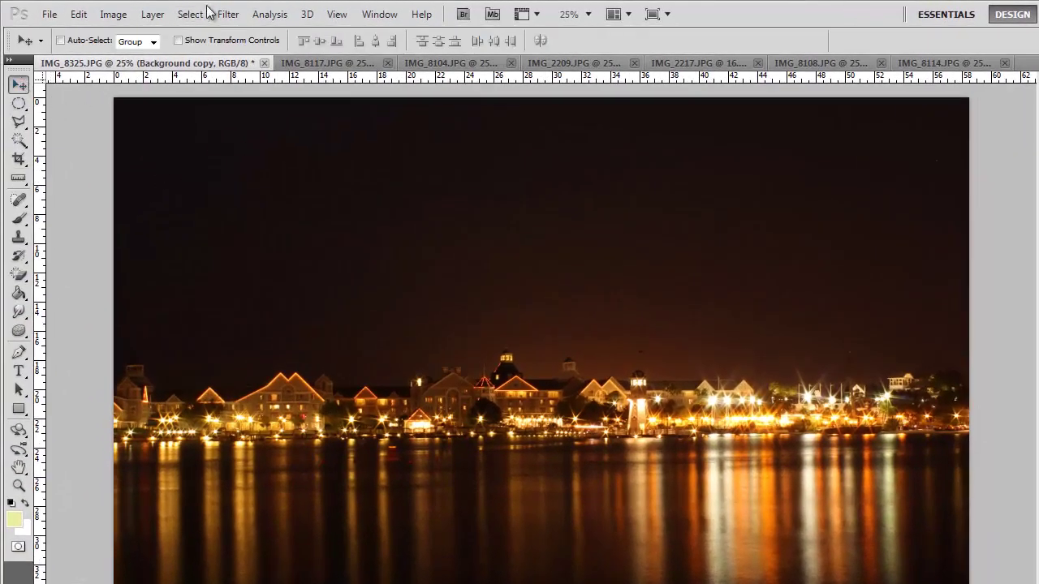
# - Open Shadows/Highlights and try out the Shadows and Highlights Amount sliders
pyautogui.click(128, 15)
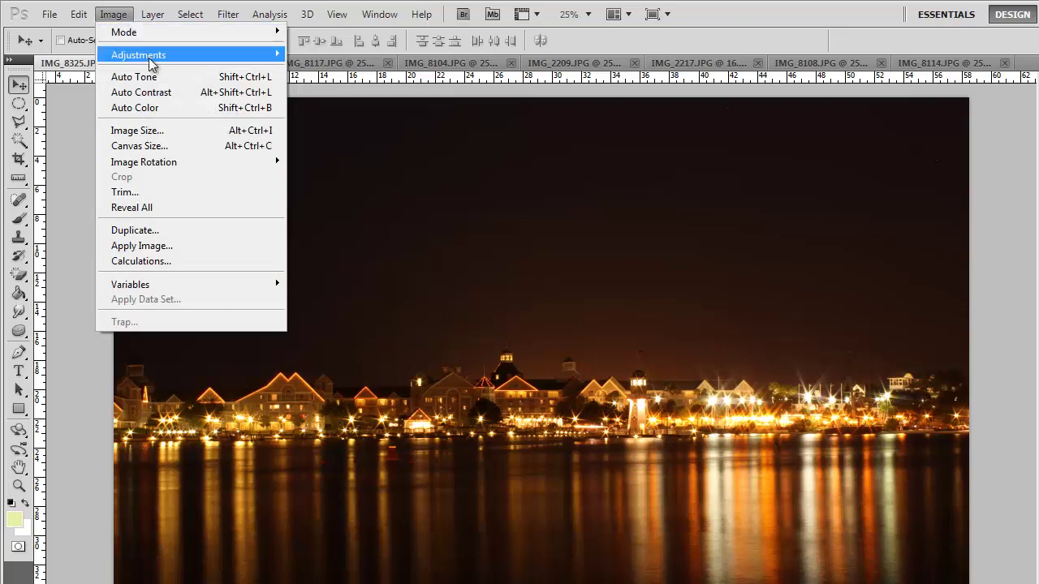
pyautogui.moveTo(150, 61)
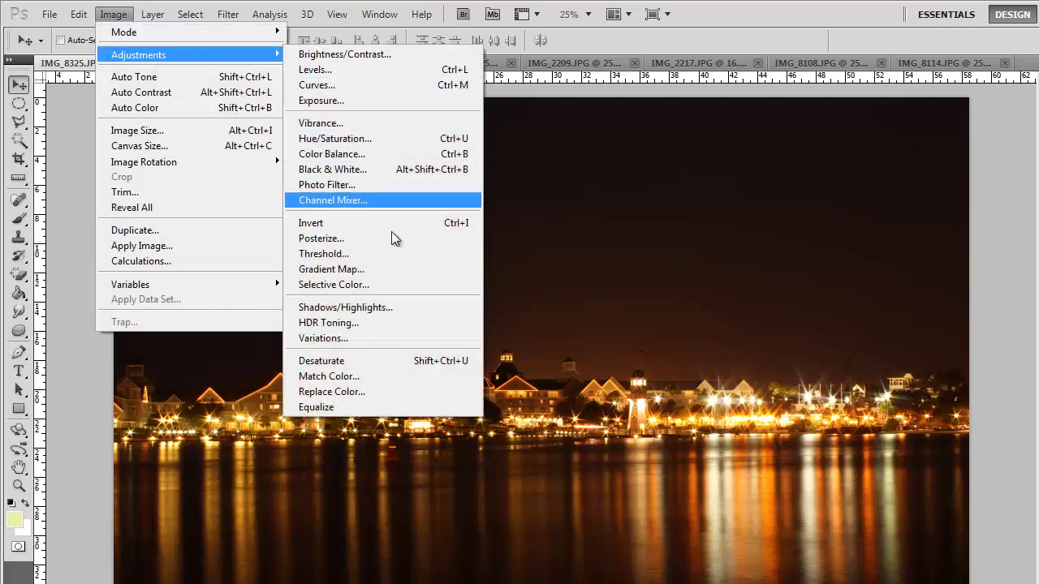
pyautogui.click(375, 309)
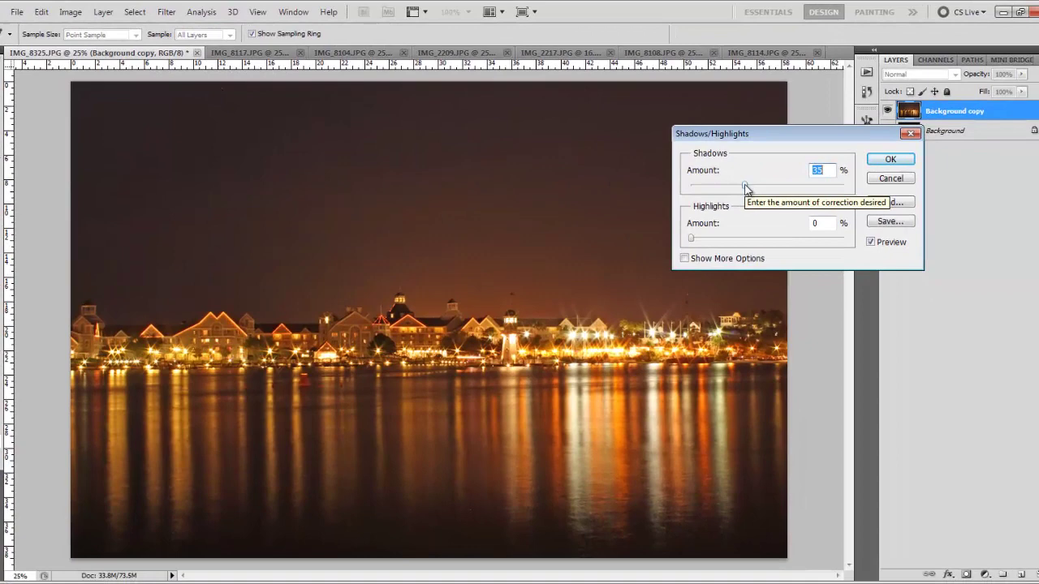
pyautogui.moveTo(803, 200); pyautogui.dragTo(914, 204)
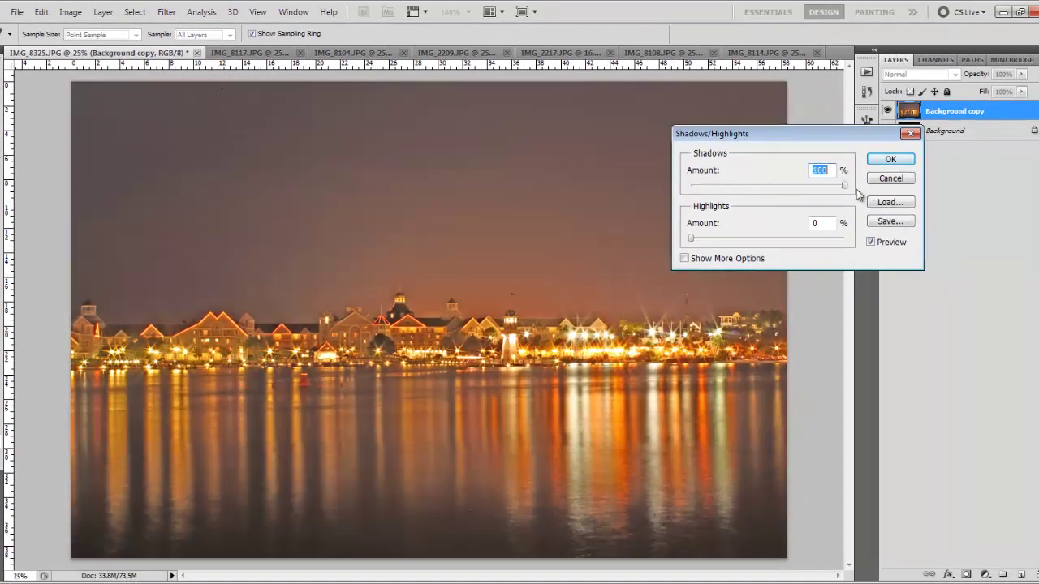
pyautogui.moveTo(848, 195); pyautogui.dragTo(679, 204)
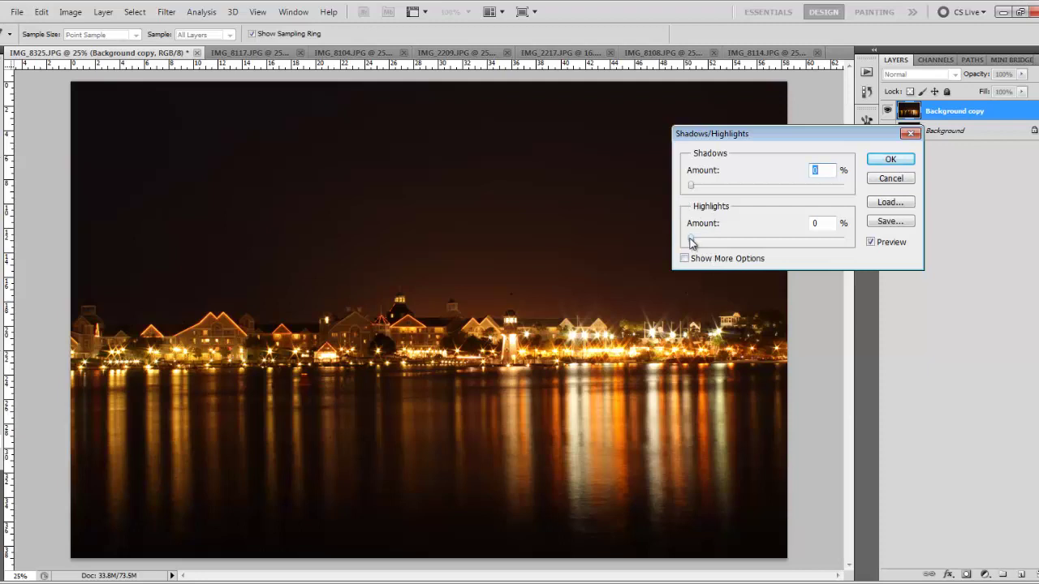
pyautogui.moveTo(690, 241); pyautogui.dragTo(853, 241)
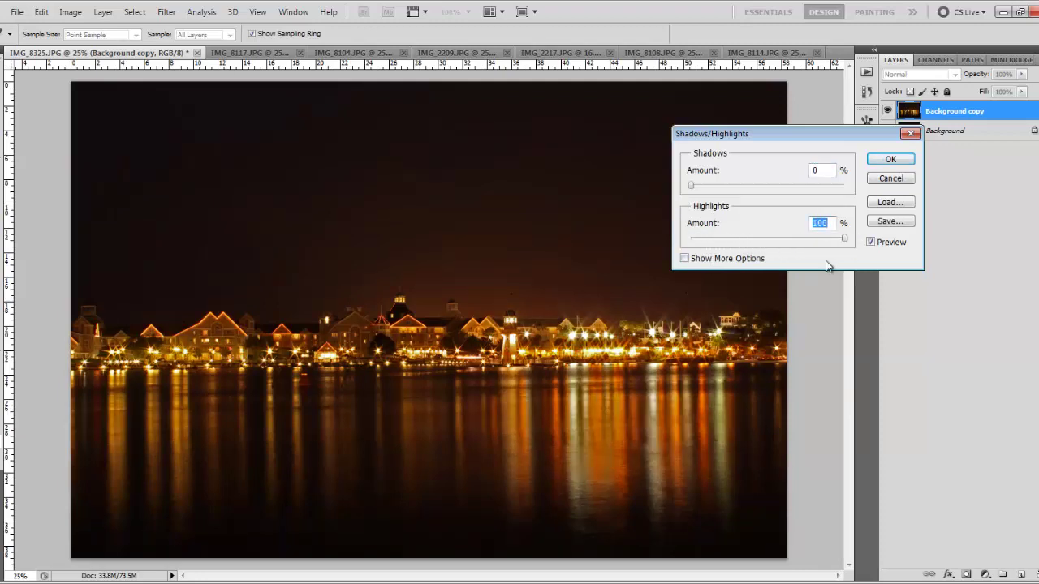
# - Compare with Preview toggled on and off, then lower the Highlights Amount to 60%
pyautogui.click(870, 242)
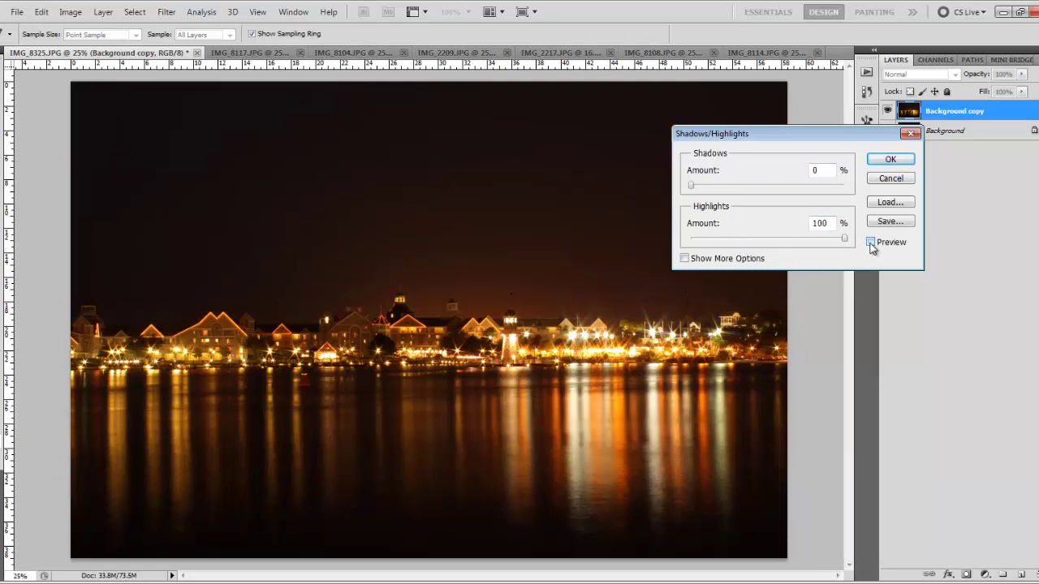
pyautogui.click(870, 242)
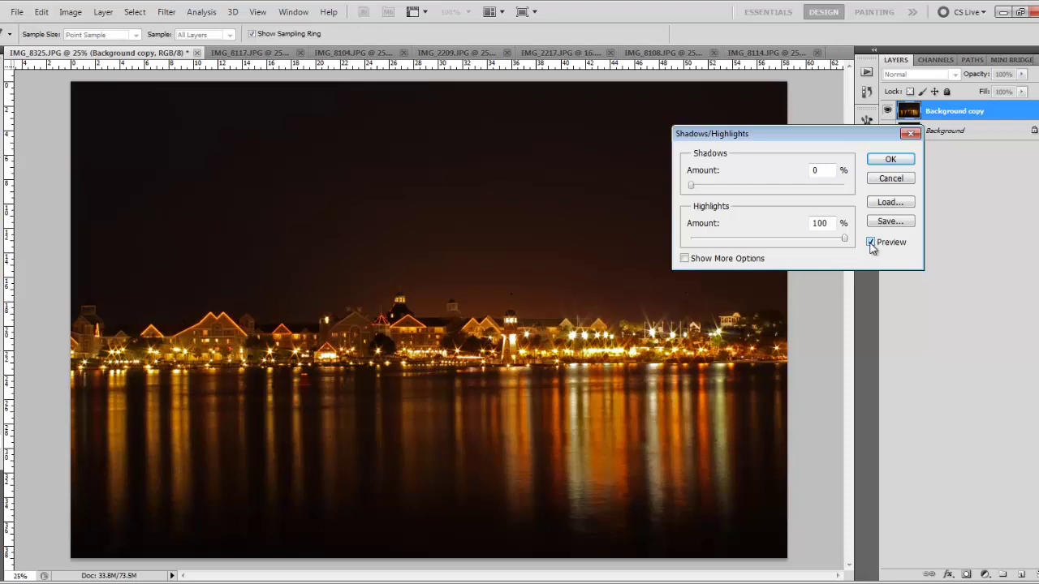
pyautogui.click(870, 242)
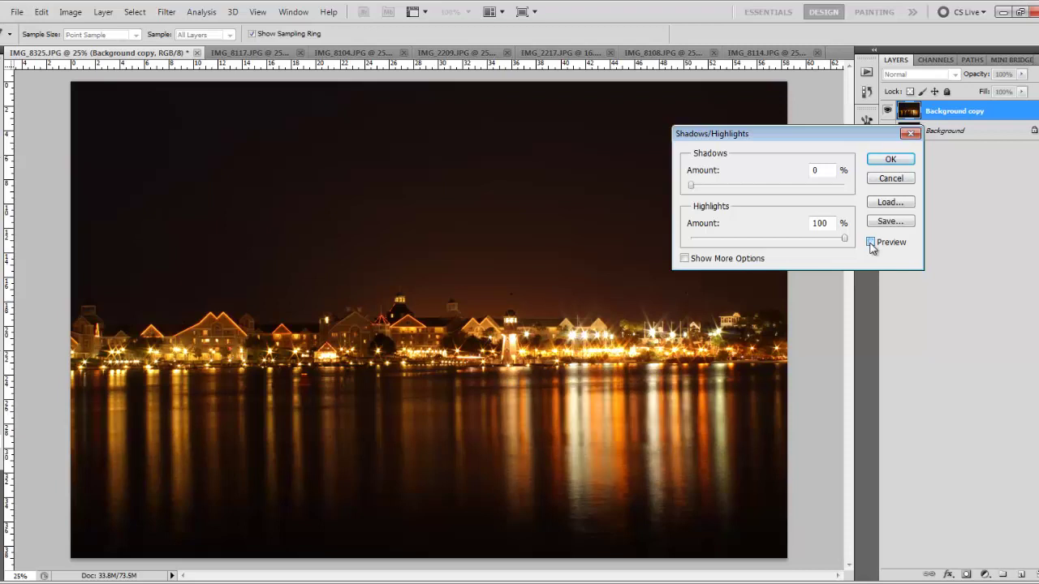
pyautogui.click(871, 244)
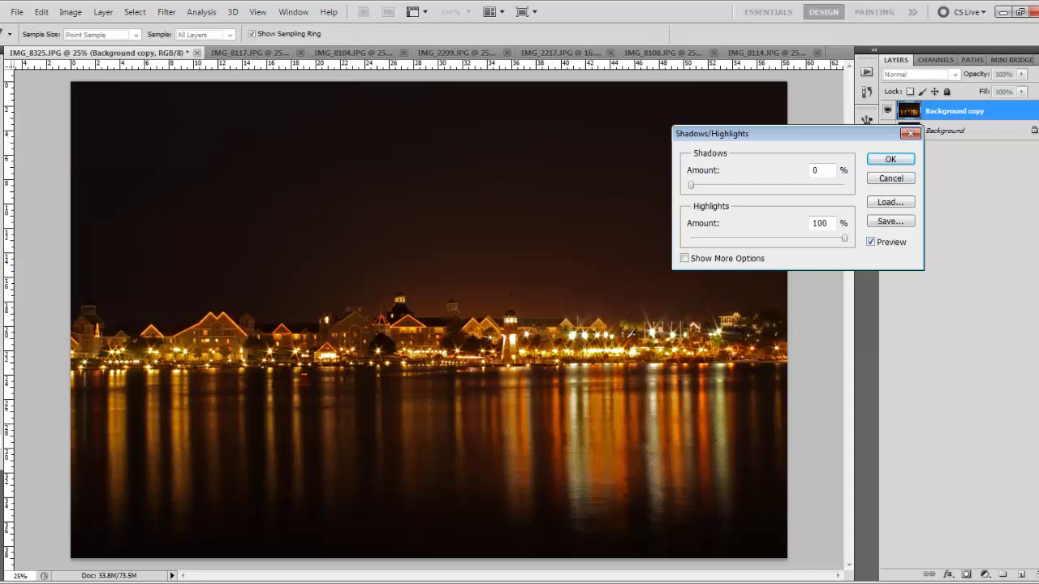
pyautogui.click(871, 243)
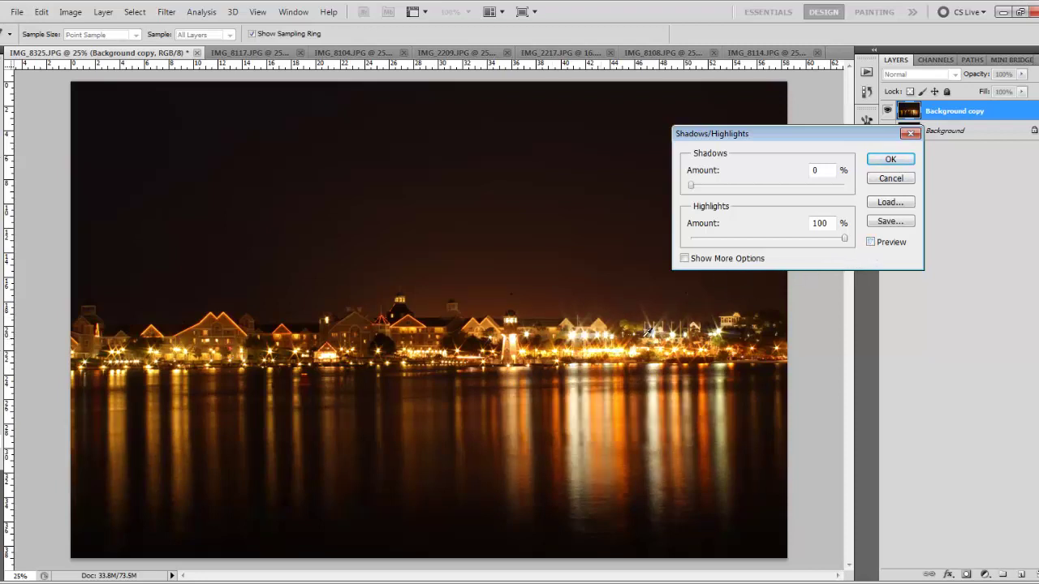
pyautogui.click(870, 242)
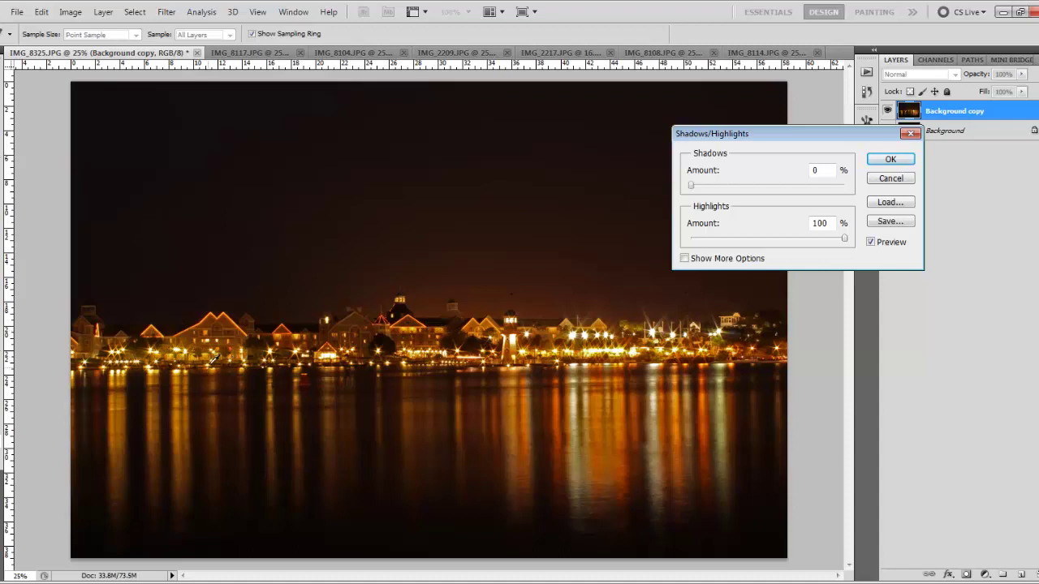
pyautogui.click(869, 243)
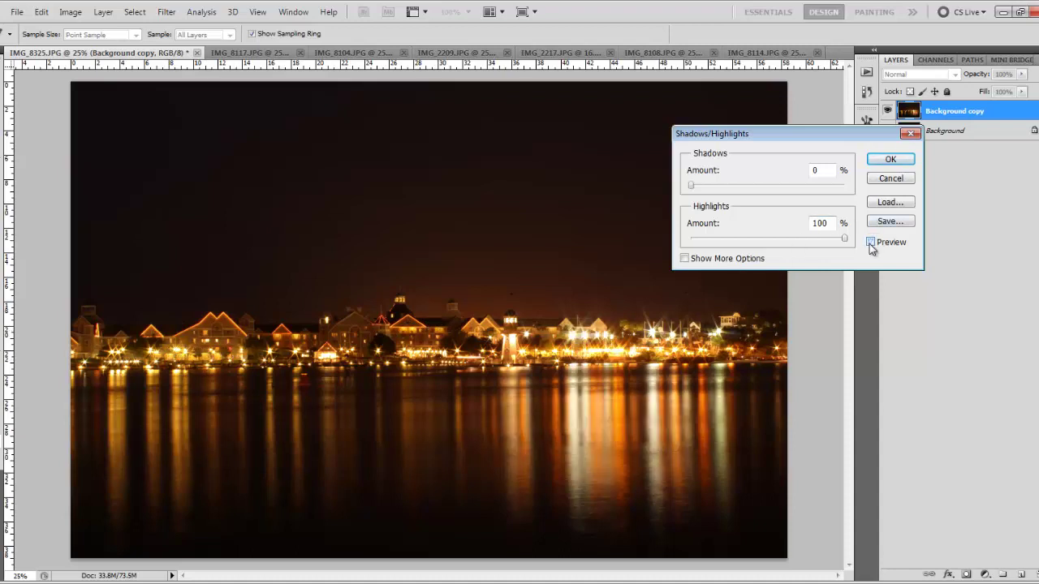
pyautogui.click(870, 243)
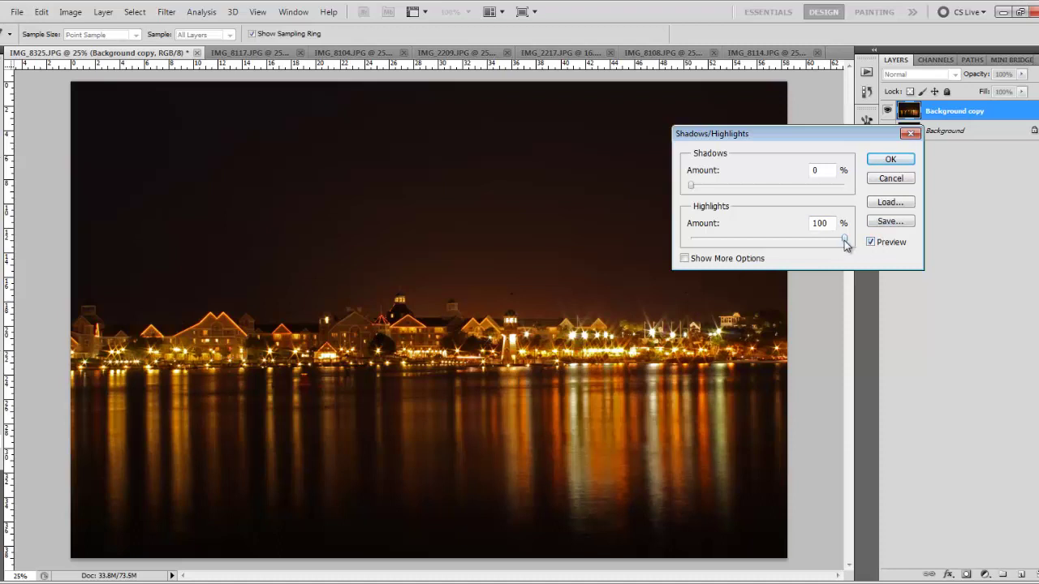
pyautogui.moveTo(844, 239); pyautogui.dragTo(785, 253)
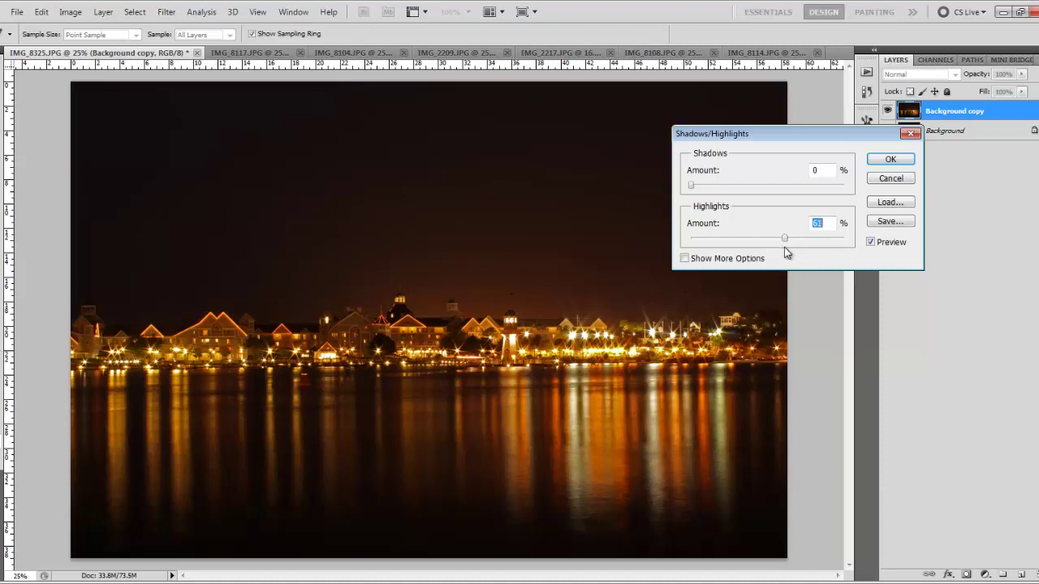
# - Set Shadows Amount to 15% and apply Shadows/Highlights with Highlights at 60%
pyautogui.click(870, 241)
pyautogui.click(870, 242)
pyautogui.moveTo(691, 188); pyautogui.dragTo(860, 201)
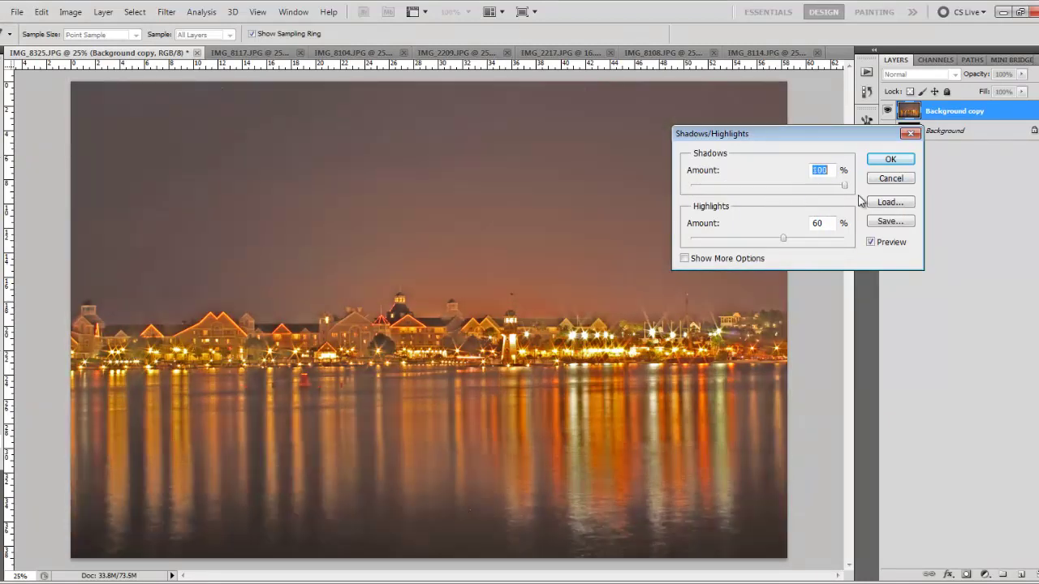
pyautogui.moveTo(860, 200); pyautogui.dragTo(722, 201)
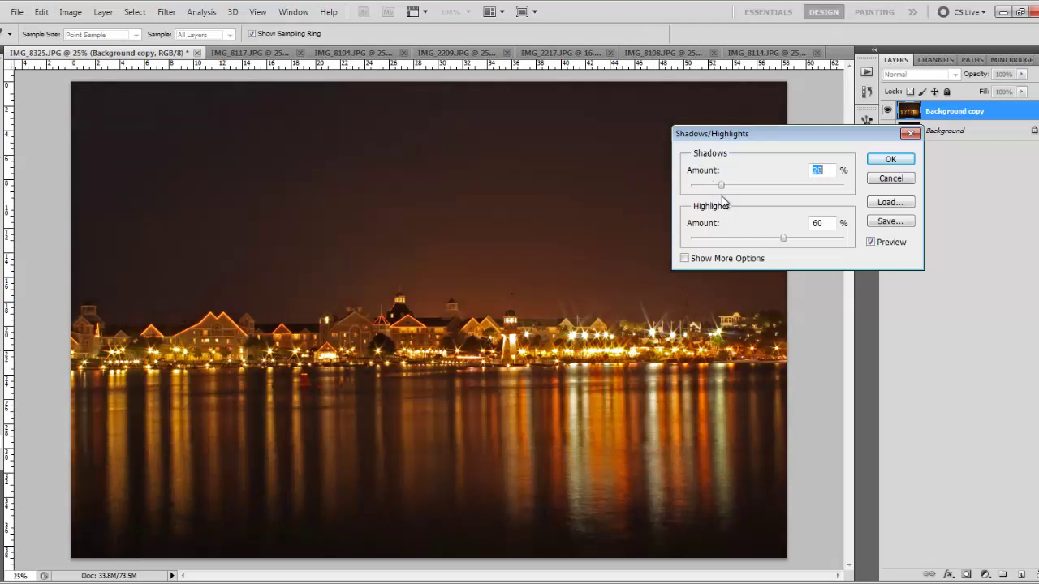
pyautogui.moveTo(723, 201); pyautogui.dragTo(716, 202)
pyautogui.click(886, 160)
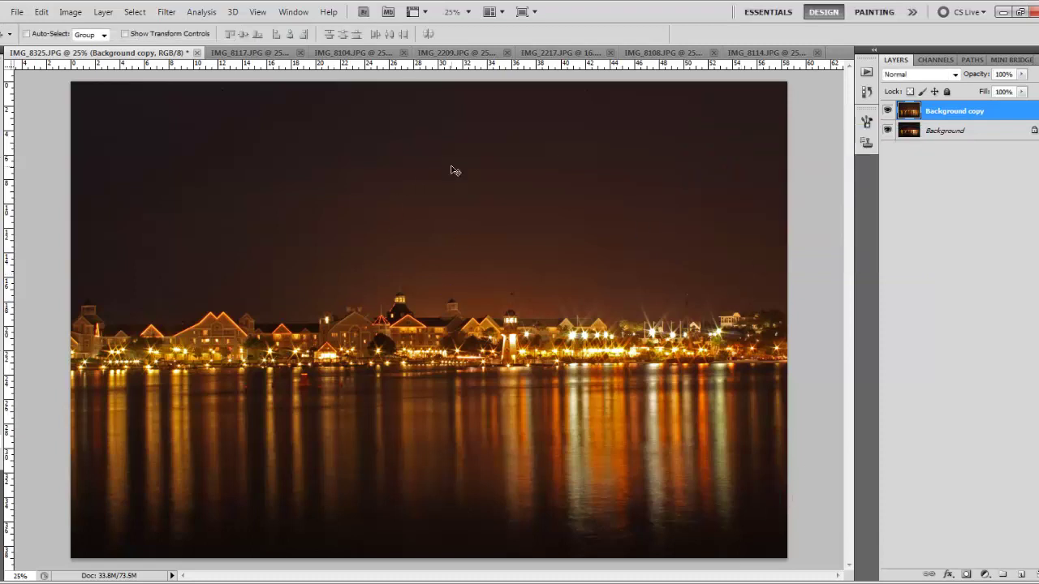
# - Toggle the Background copy's visibility several times to compare against the original, then open the Image menu
pyautogui.click(888, 111)
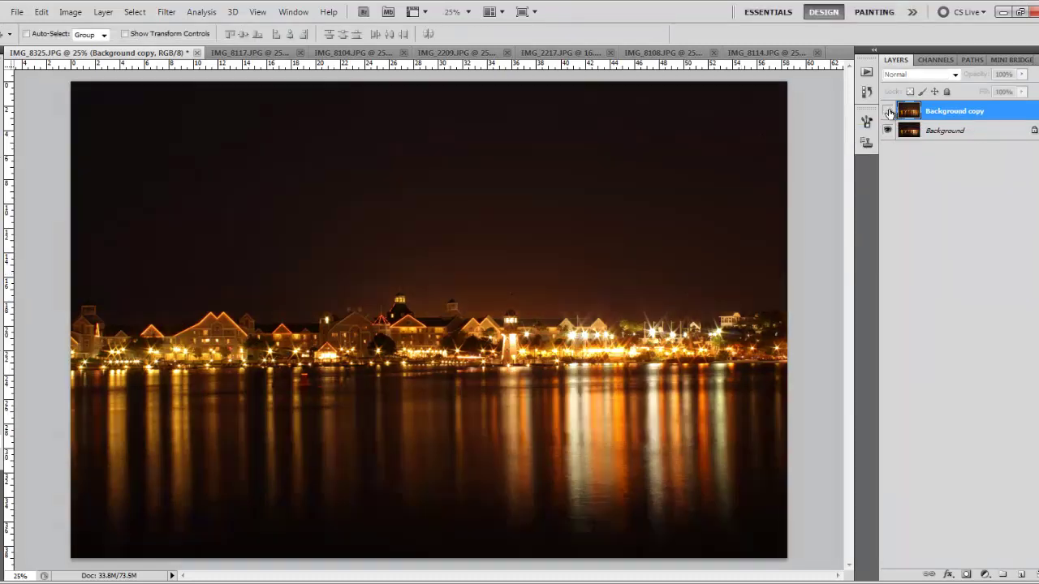
pyautogui.click(888, 111)
pyautogui.click(887, 112)
pyautogui.click(888, 112)
pyautogui.click(888, 111)
pyautogui.click(888, 112)
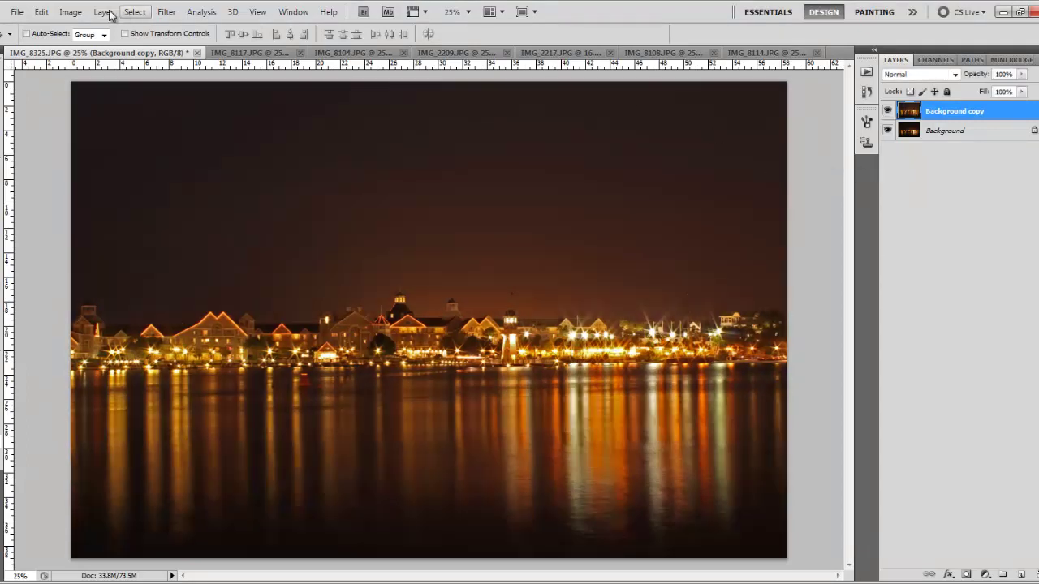
pyautogui.click(70, 12)
# - Raise Hue/Saturation Saturation to +17, checking with Preview, and apply it
pyautogui.moveTo(104, 46)
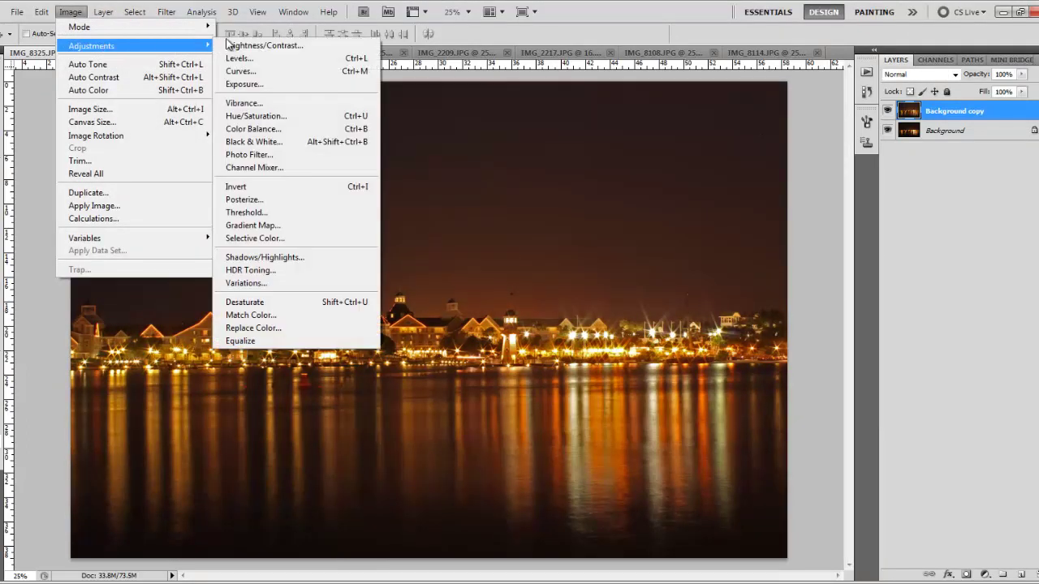
pyautogui.click(246, 118)
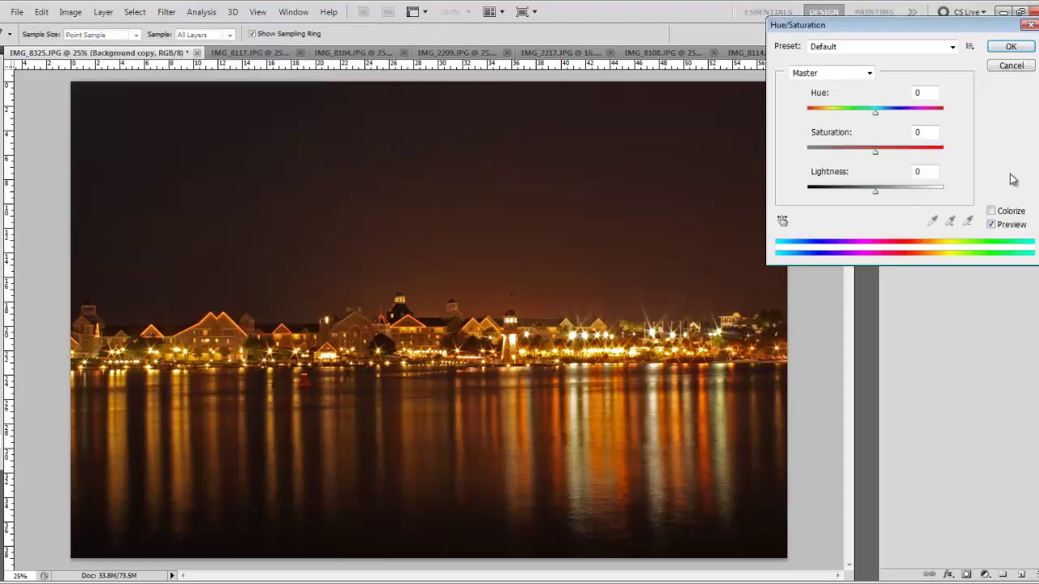
pyautogui.click(876, 153)
pyautogui.moveTo(881, 153)
pyautogui.mouseDown()
pyautogui.moveTo(950, 155)
pyautogui.moveTo(890, 156)
pyautogui.mouseUp()
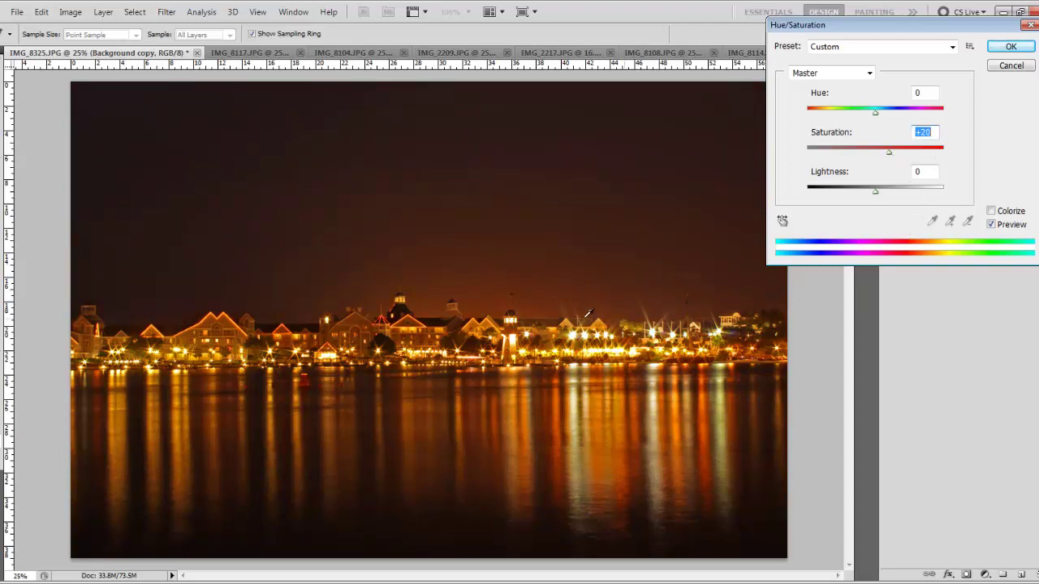
pyautogui.click(992, 224)
pyautogui.moveTo(888, 153); pyautogui.dragTo(887, 152)
pyautogui.click(990, 225)
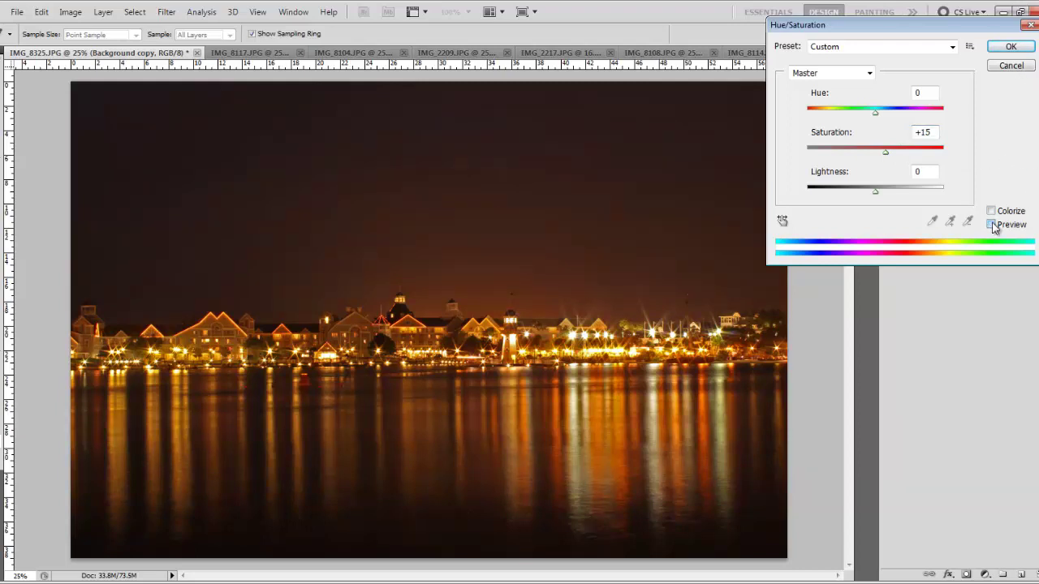
pyautogui.click(1010, 46)
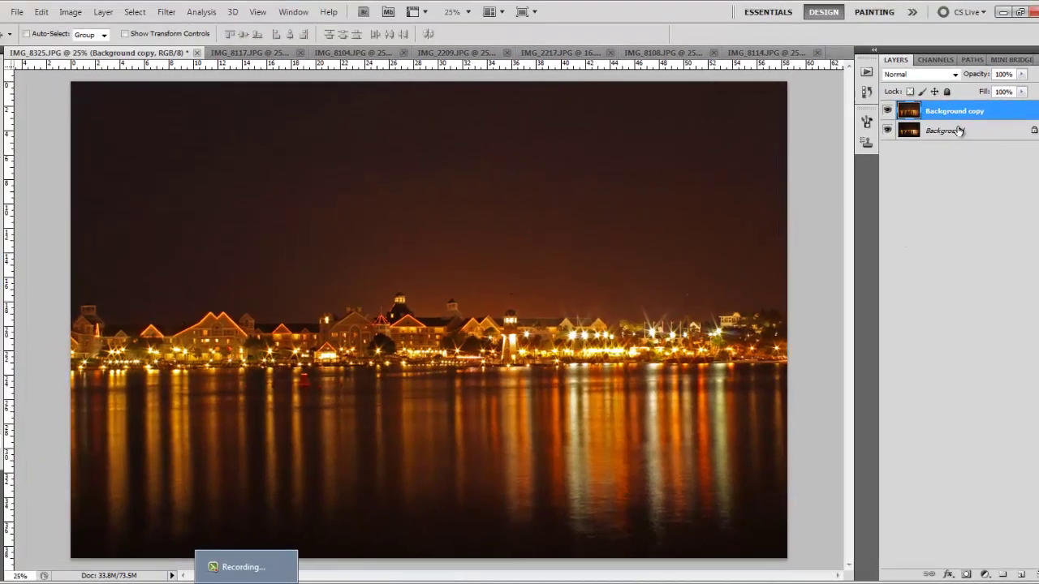
# - Duplicate Background copy and apply the High Pass filter to Background copy 2
pyautogui.moveTo(939, 112); pyautogui.dragTo(1025, 574)
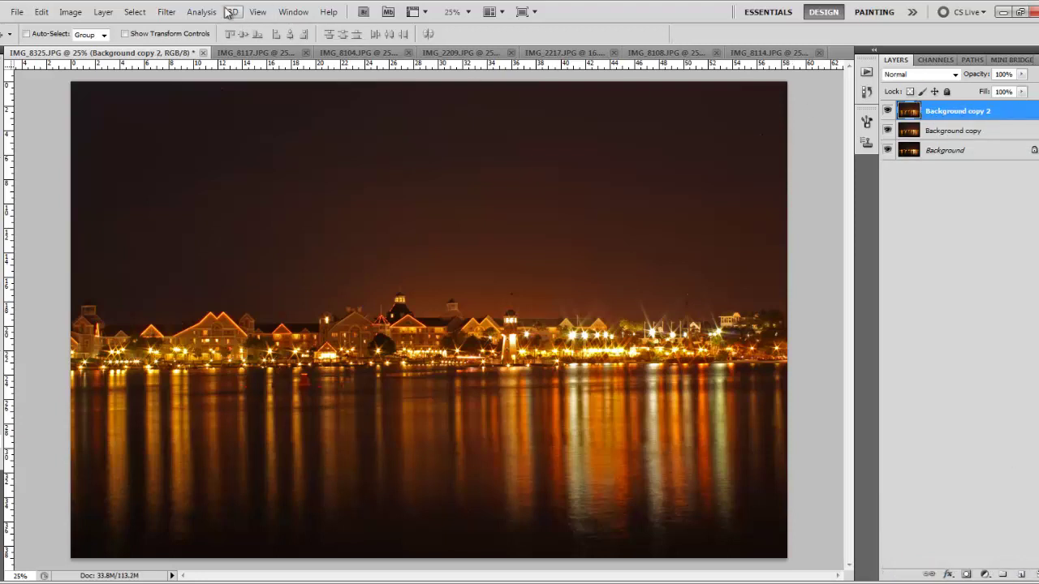
pyautogui.click(167, 13)
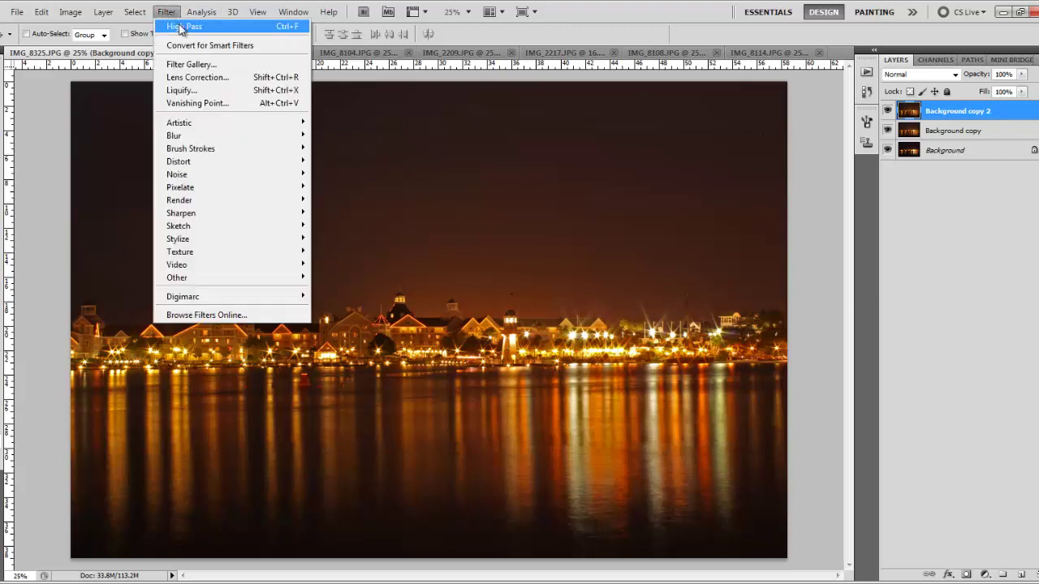
pyautogui.click(180, 27)
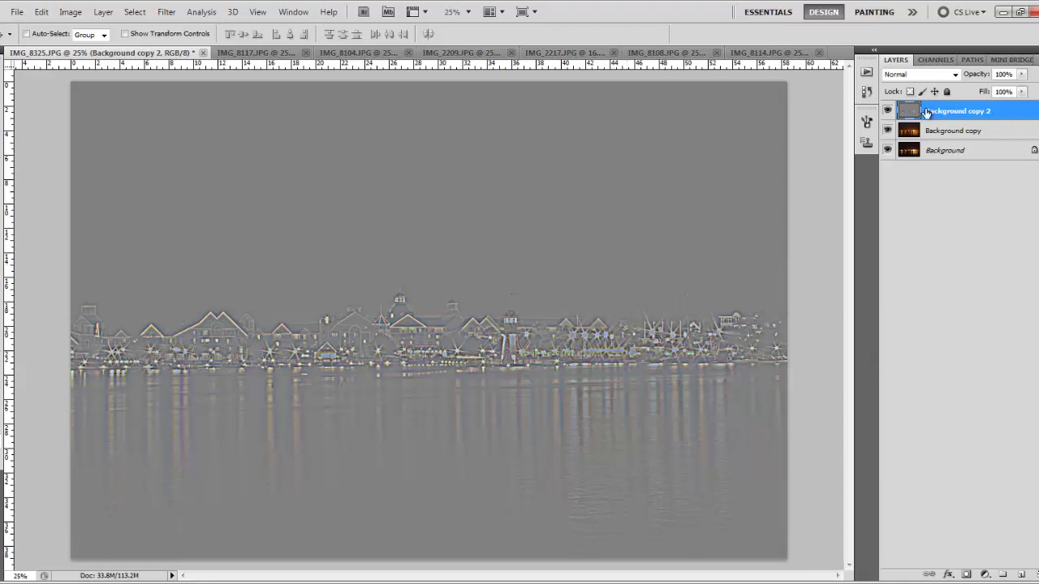
# - Set Background copy 2's blend mode to Overlay and toggle it to compare
pyautogui.click(954, 73)
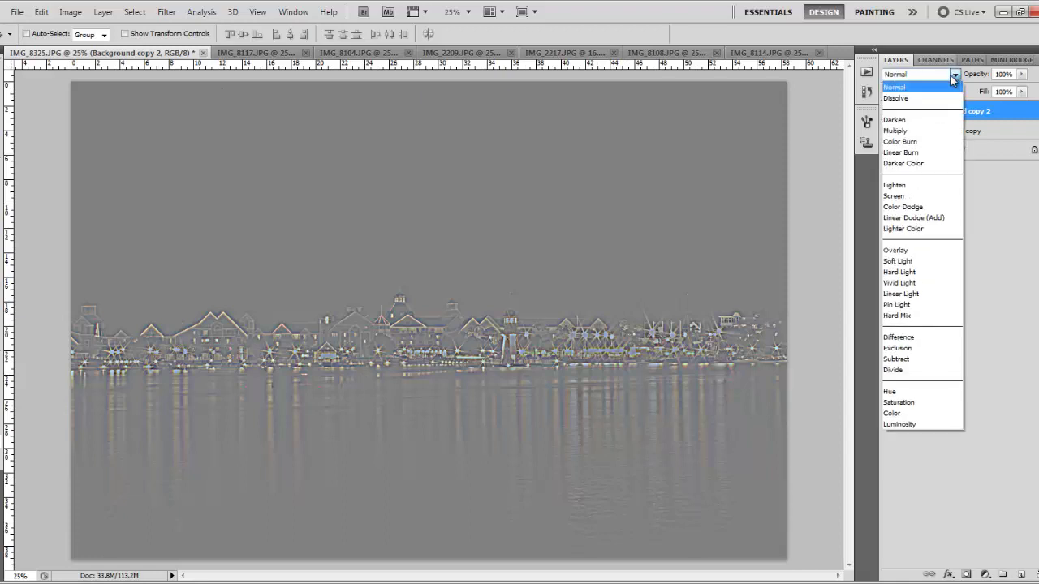
pyautogui.click(898, 250)
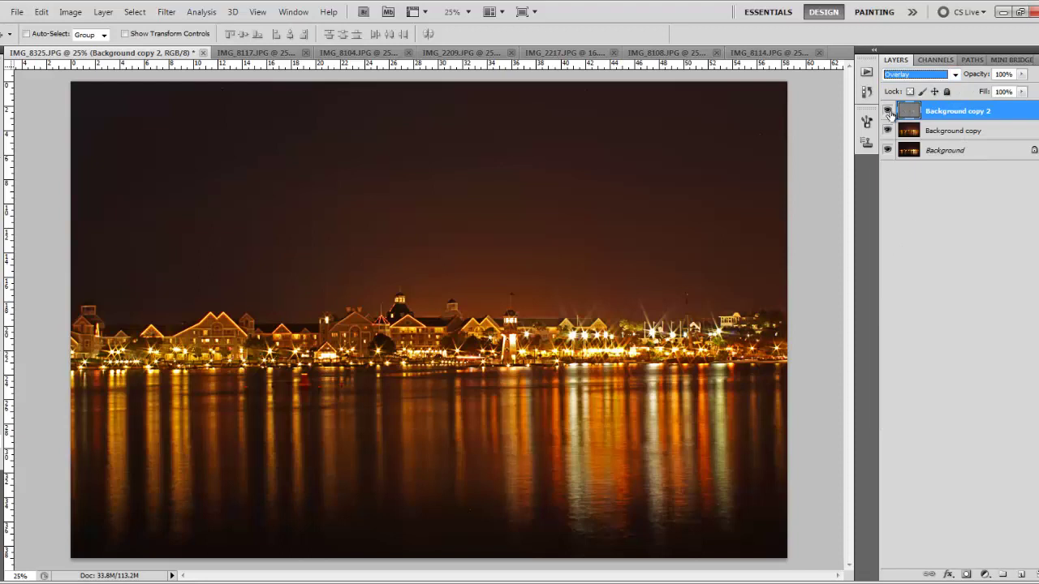
pyautogui.click(888, 111)
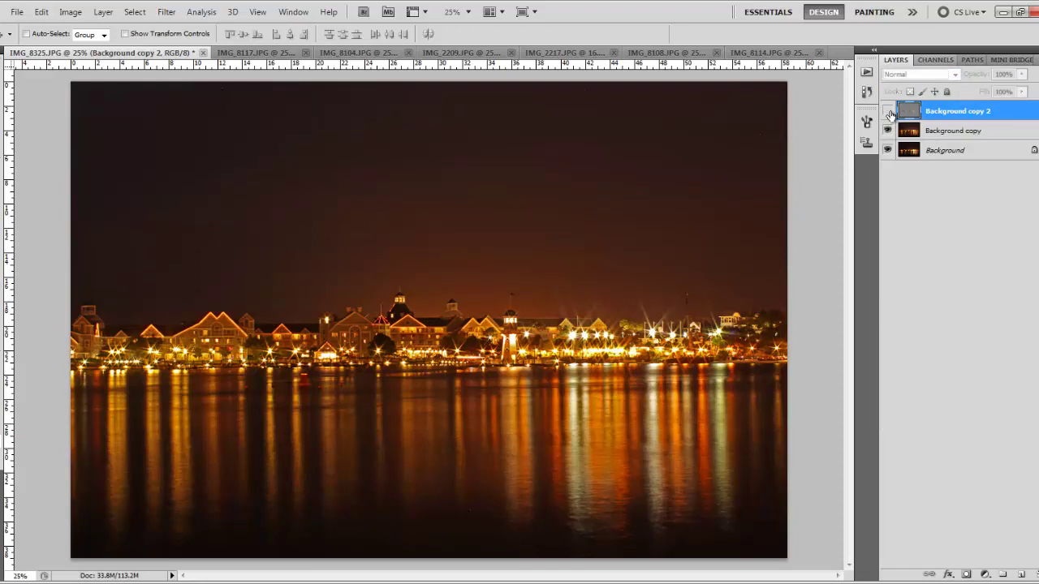
pyautogui.click(887, 111)
pyautogui.click(887, 111)
pyautogui.click(888, 112)
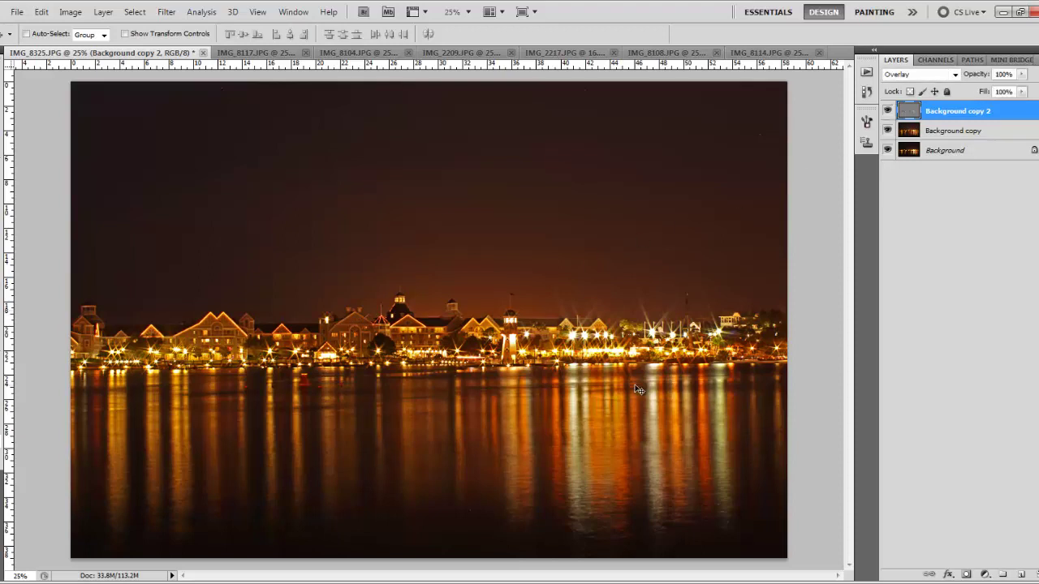
# - Zoom to 200% and toggle the sharpening layer to judge its effect on detail
pyautogui.hotkey('ctrl', '1')
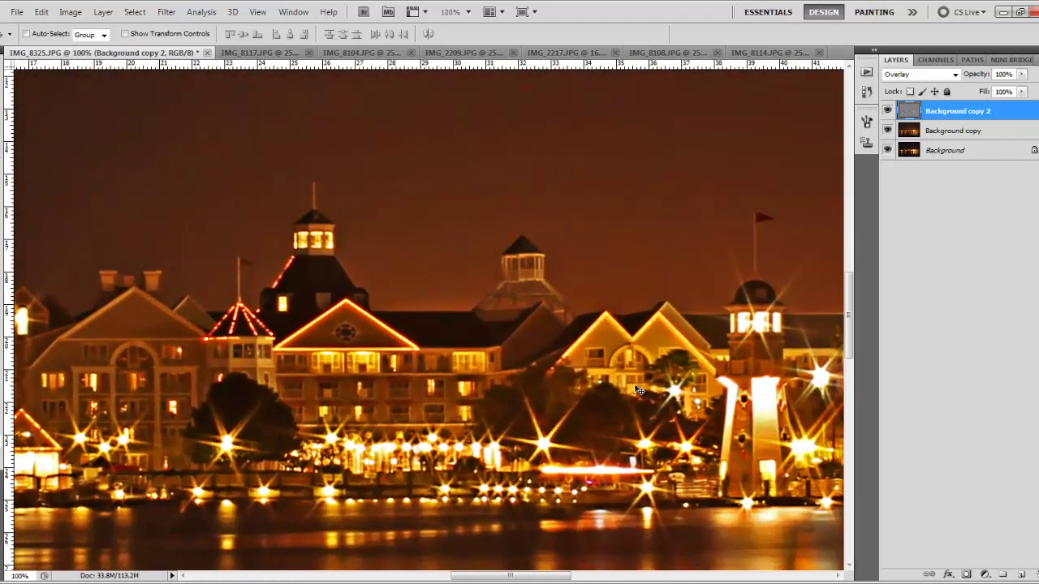
pyautogui.hotkey('ctrl', '+')
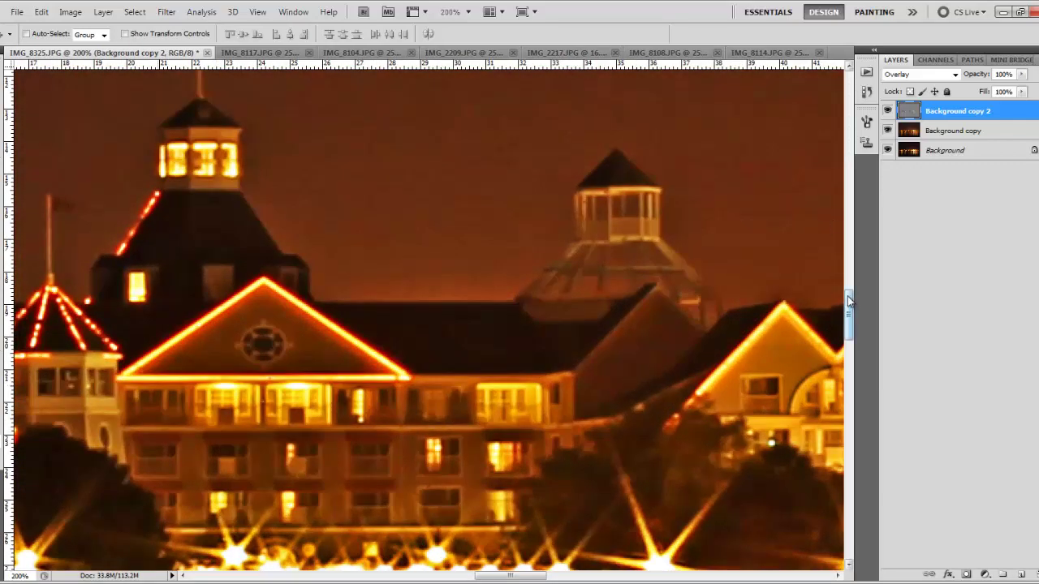
pyautogui.moveTo(848, 296); pyautogui.dragTo(848, 322)
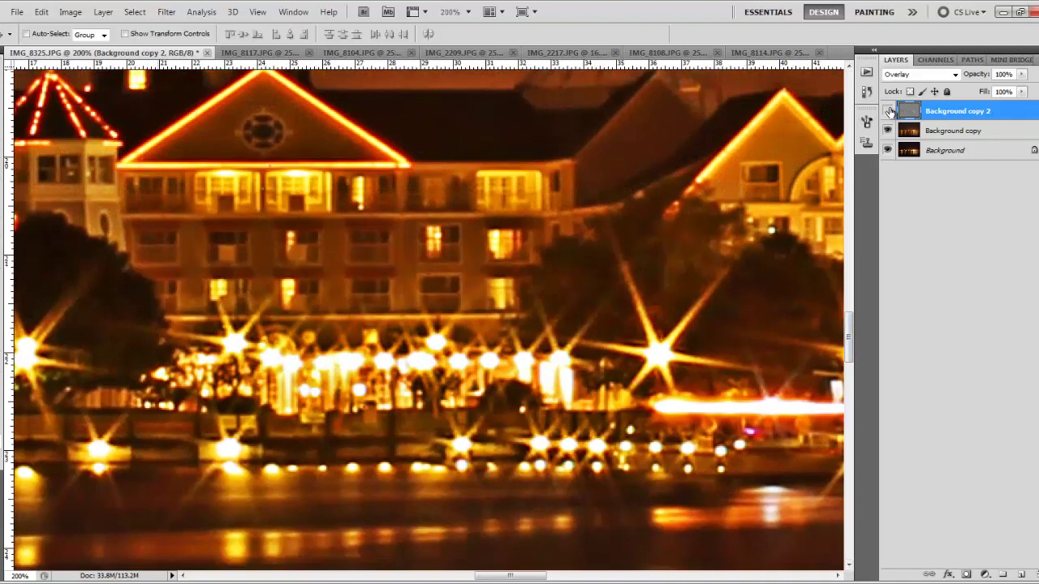
pyautogui.click(888, 112)
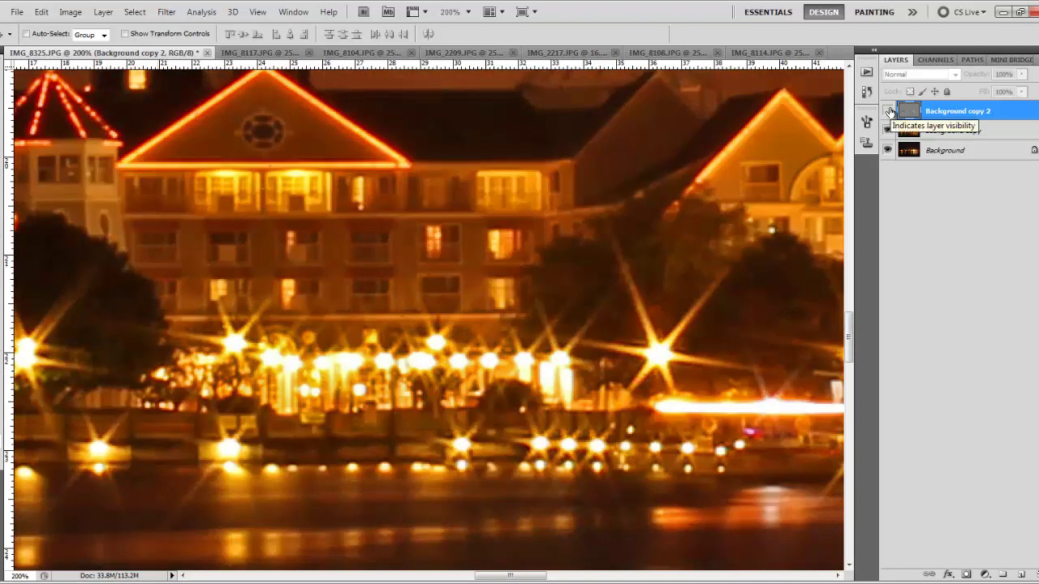
pyautogui.click(887, 111)
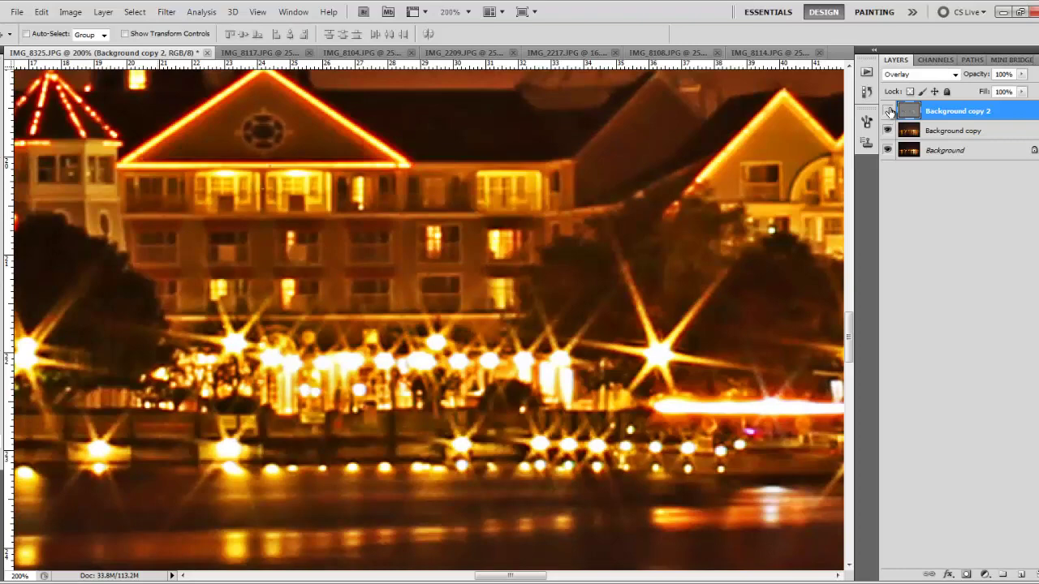
pyautogui.click(888, 112)
pyautogui.click(887, 111)
pyautogui.click(887, 112)
pyautogui.click(888, 111)
# - Lower the Overlay layer's opacity to 50% and zoom out to 25%
pyautogui.click(1022, 74)
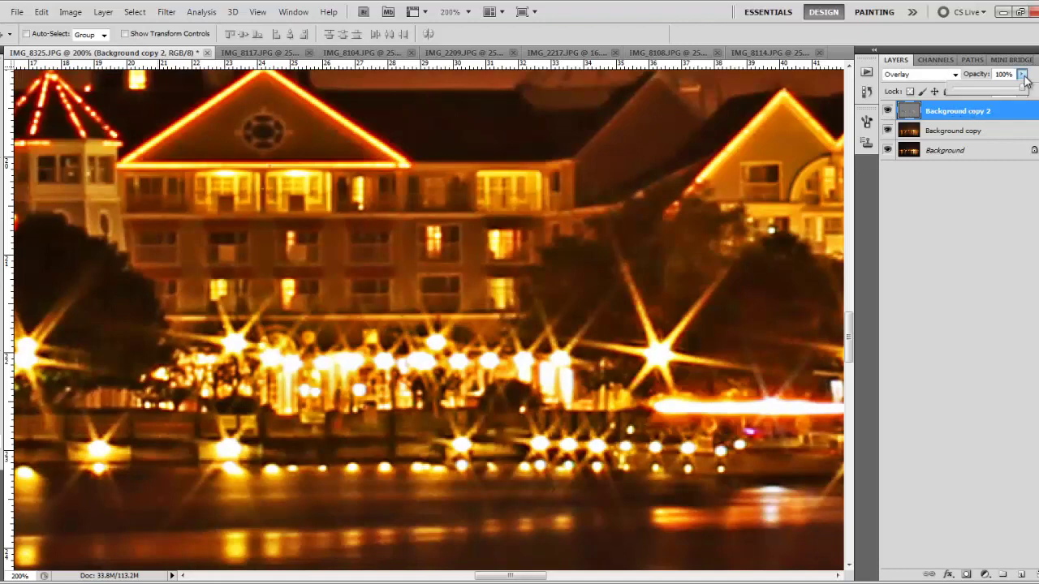
pyautogui.moveTo(1024, 91); pyautogui.dragTo(990, 94)
pyautogui.click(966, 120)
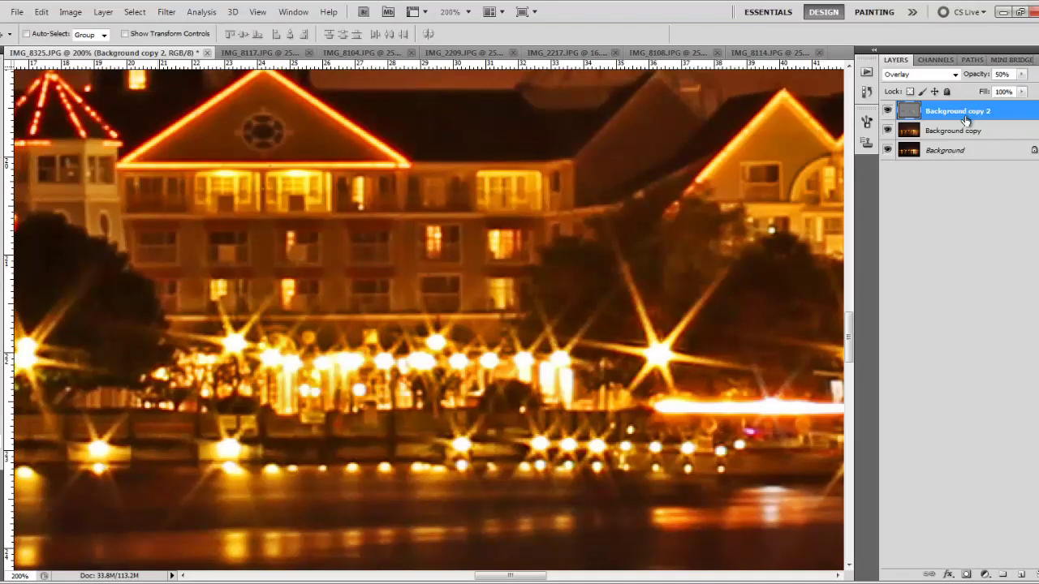
pyautogui.hotkey('ctrl', '-')
pyautogui.hotkey('ctrl', '-')
pyautogui.hotkey('ctrl', '-')
pyautogui.hotkey('ctrl', '-')
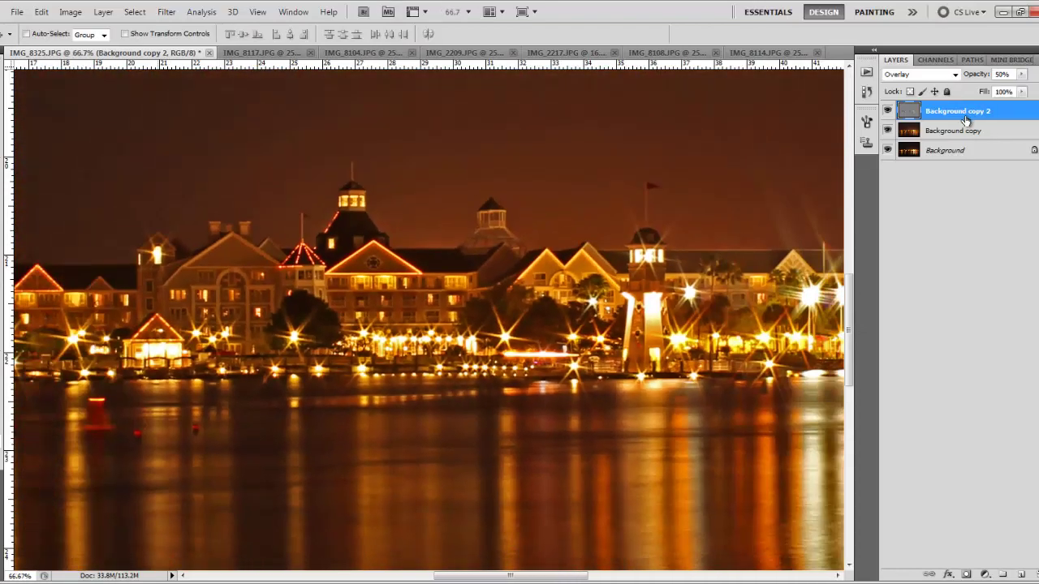
pyautogui.hotkey('ctrl', '-')
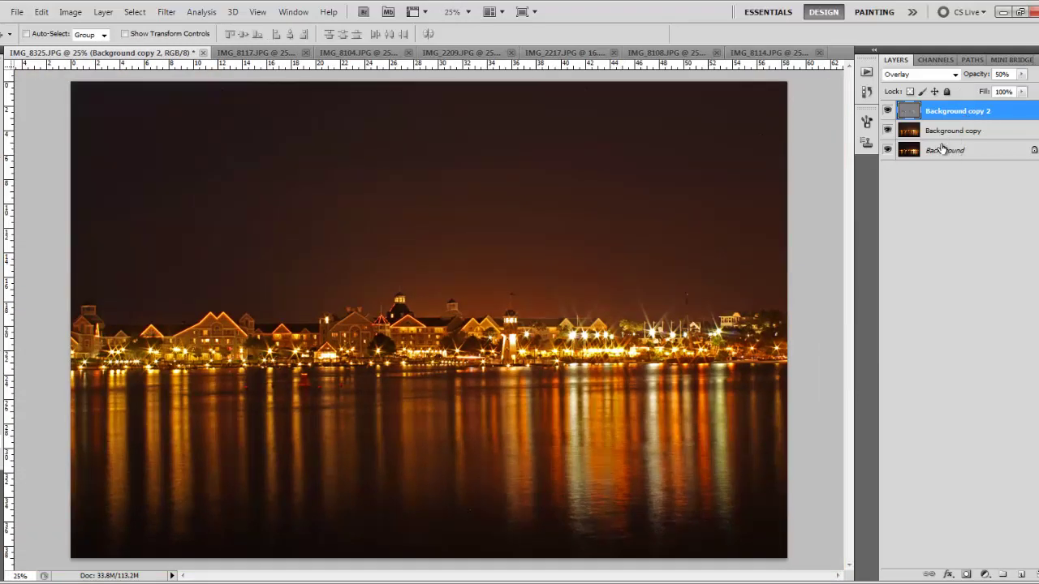
# - Merge Background copy and Background copy 2 into a single layer
pyautogui.keyDown('shift'); pyautogui.click(943, 136); pyautogui.keyUp('shift')
pyautogui.rightClick(943, 137)
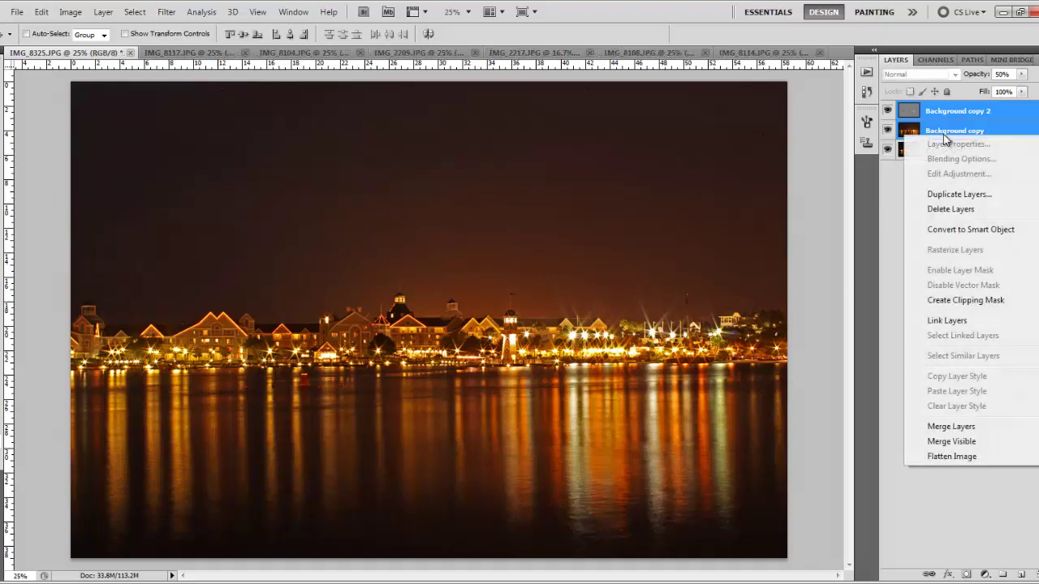
pyautogui.click(951, 427)
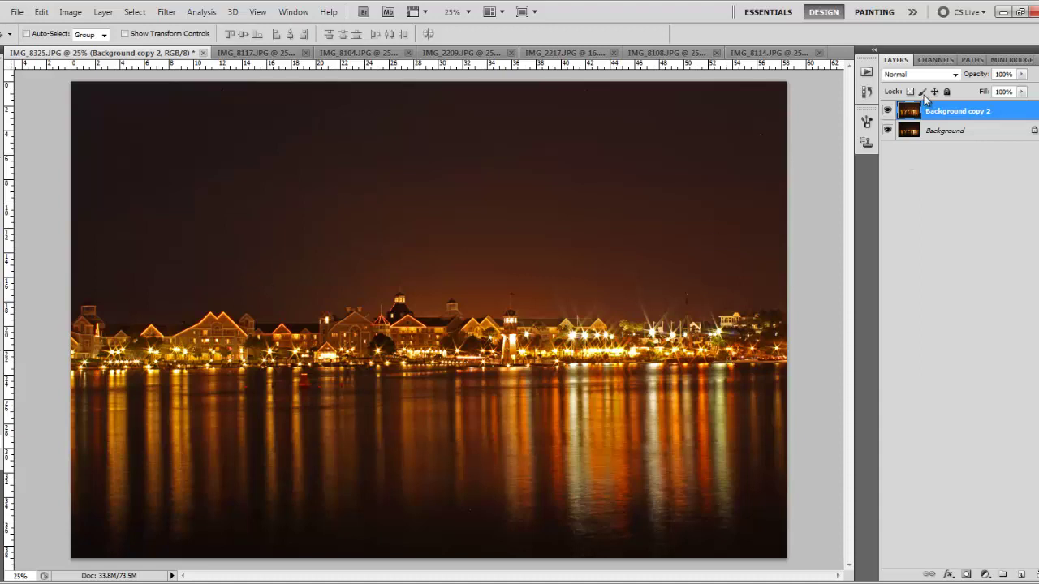
# - Toggle the merged layer to compare before and after, then switch to IMG_8117.JPG
pyautogui.click(888, 113)
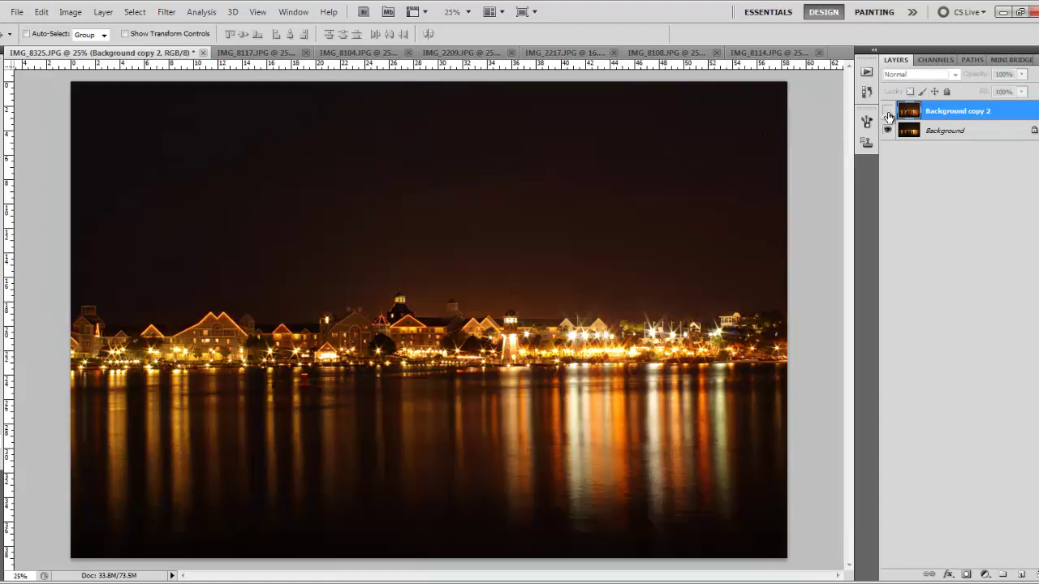
pyautogui.click(888, 113)
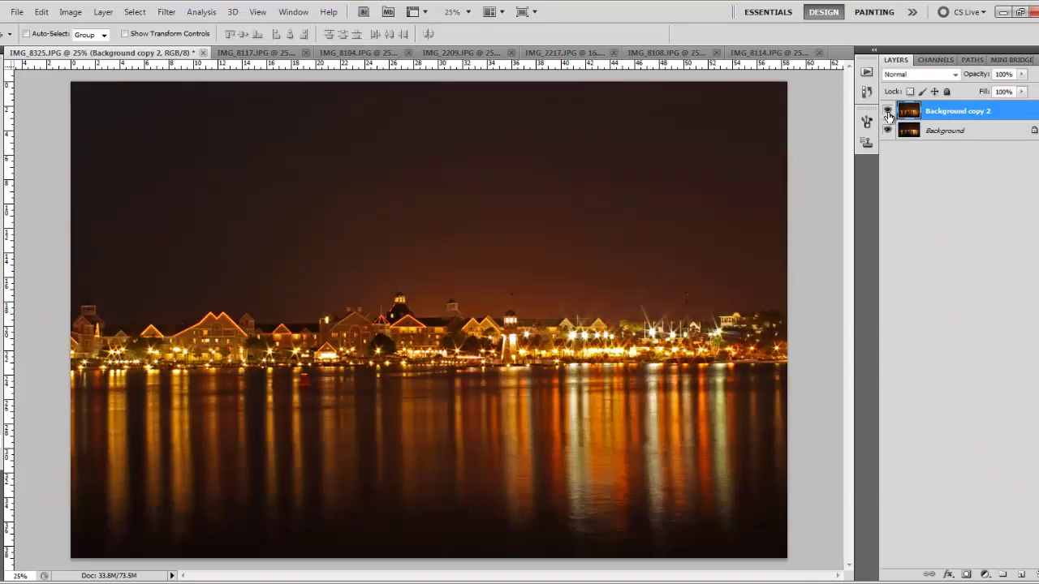
pyautogui.click(888, 113)
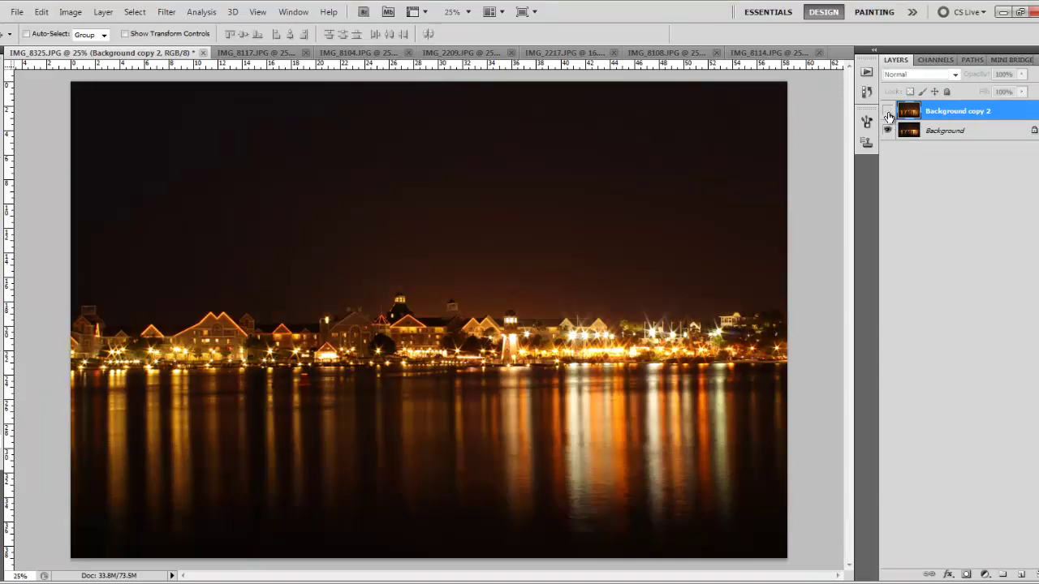
pyautogui.click(888, 112)
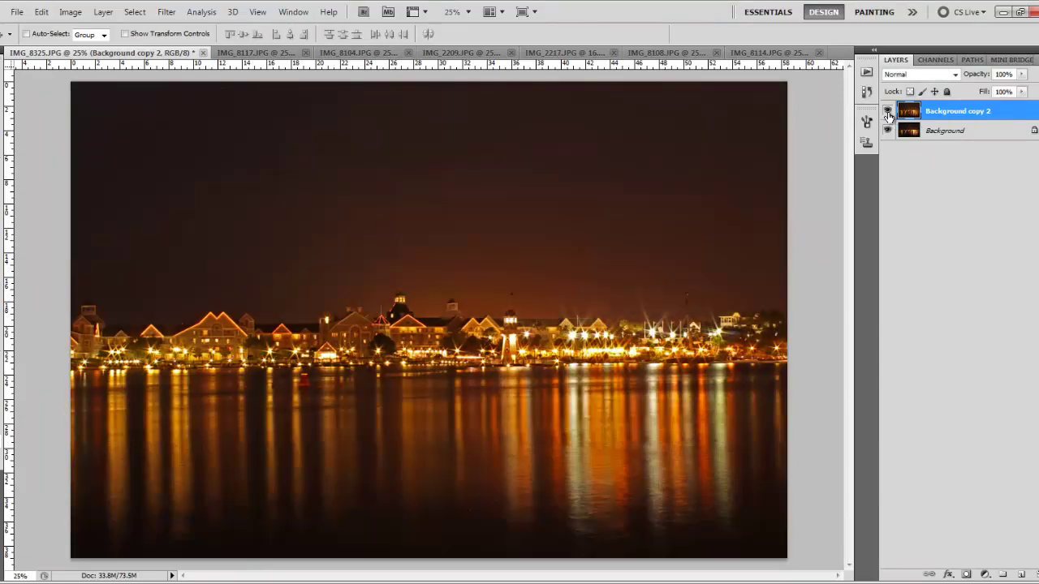
pyautogui.click(269, 53)
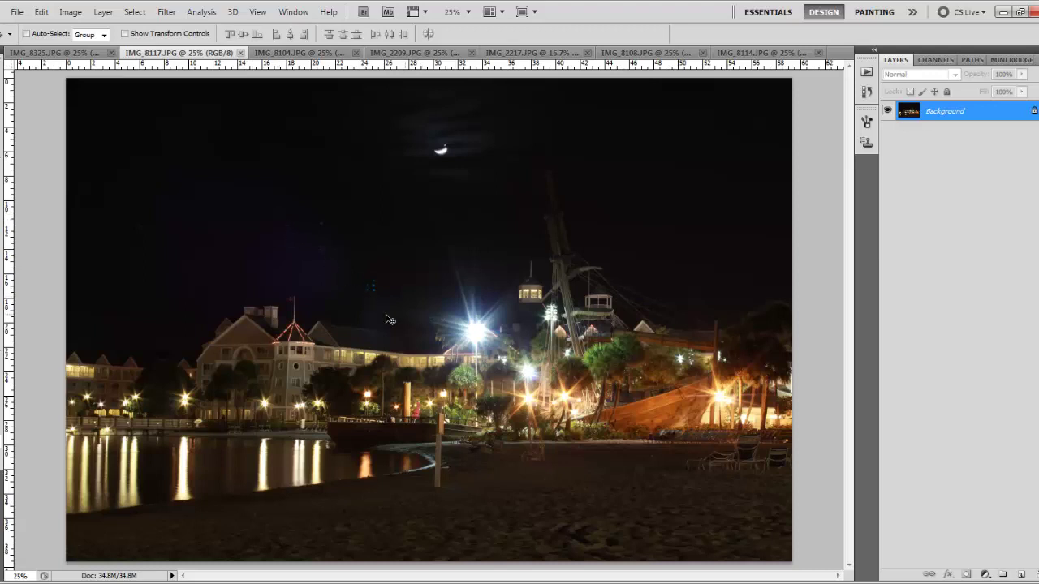
# - Duplicate the beach photo's Background and heal a cyan flare spot with the Spot Healing Brush
pyautogui.moveTo(930, 114); pyautogui.dragTo(1002, 574)
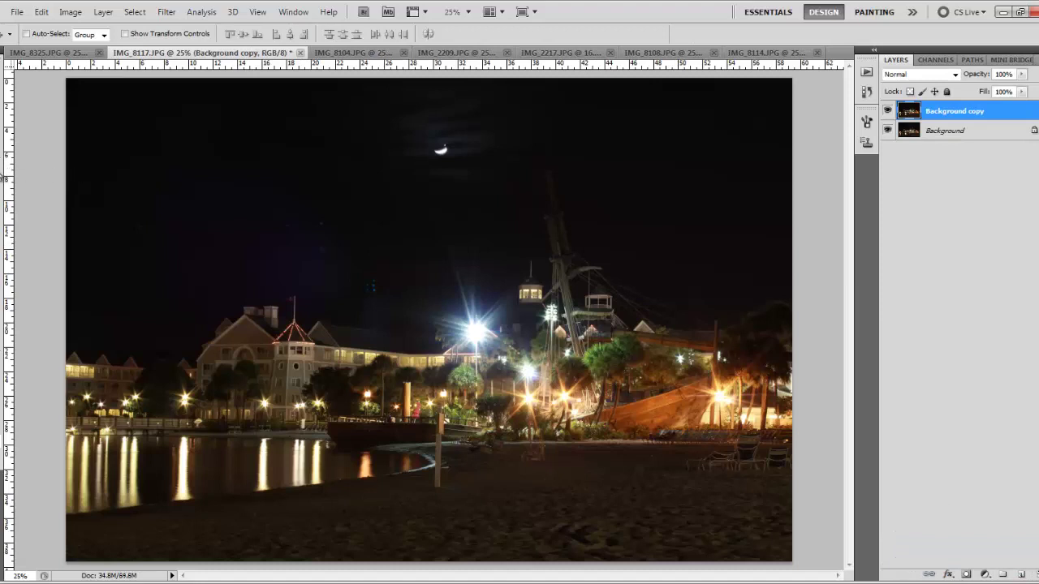
pyautogui.click(7, 174)
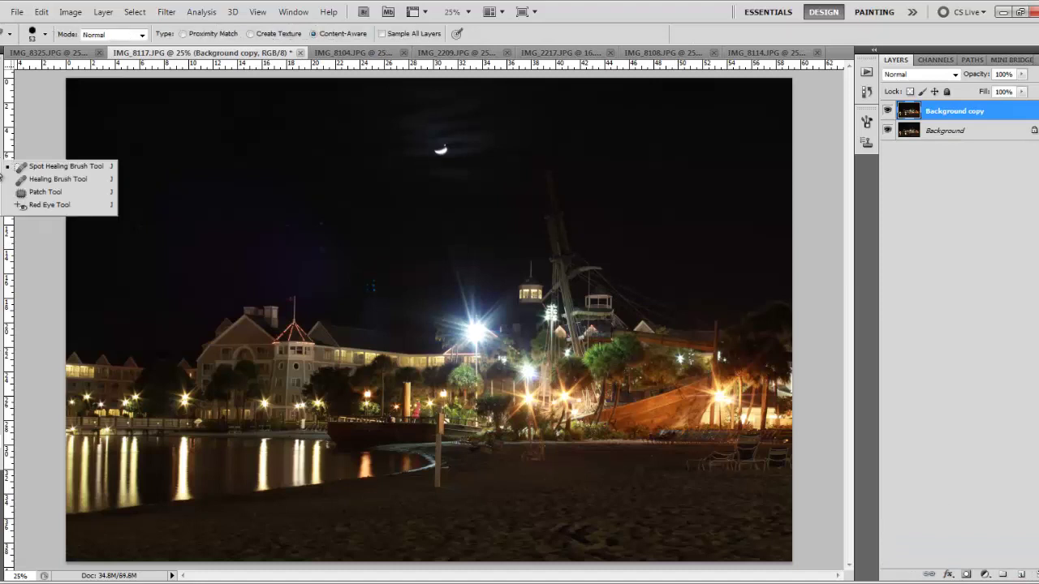
pyautogui.click(47, 166)
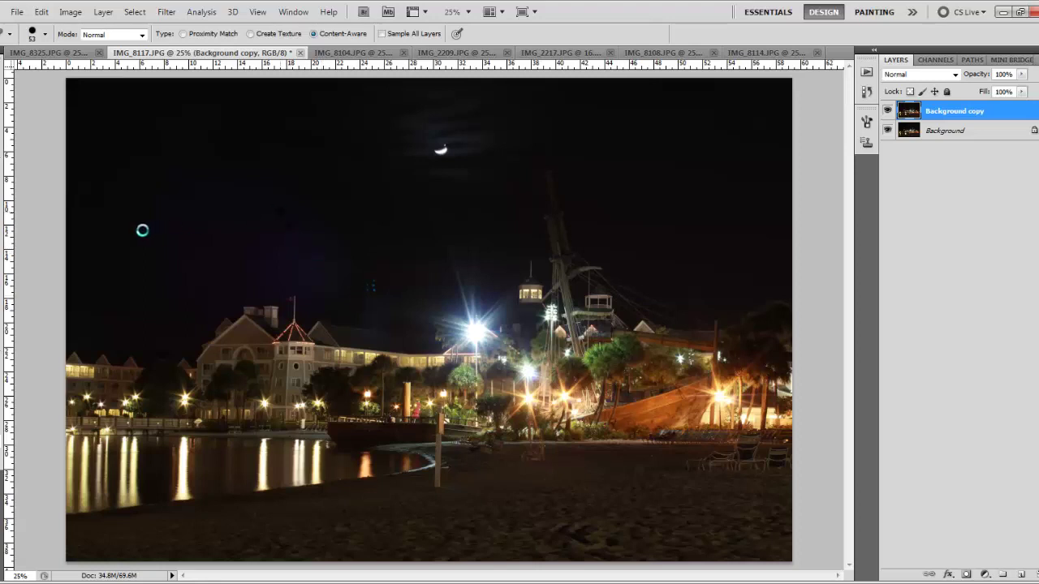
pyautogui.click(368, 337)
# - Toggle the healed Background copy on and off to compare with the original
pyautogui.click(887, 111)
pyautogui.click(888, 112)
pyautogui.click(888, 111)
pyautogui.click(887, 112)
pyautogui.click(888, 111)
pyautogui.click(888, 112)
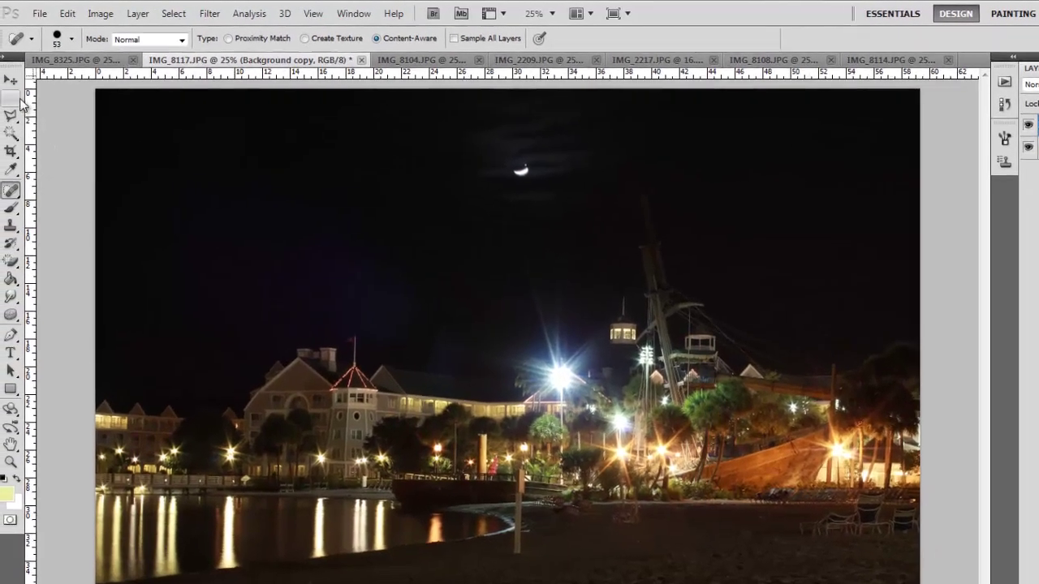
# - Set Shadows/Highlights on IMG_8117's Background copy to Shadows 11% and Highlights 100%, checking the preview
pyautogui.click(11, 80)
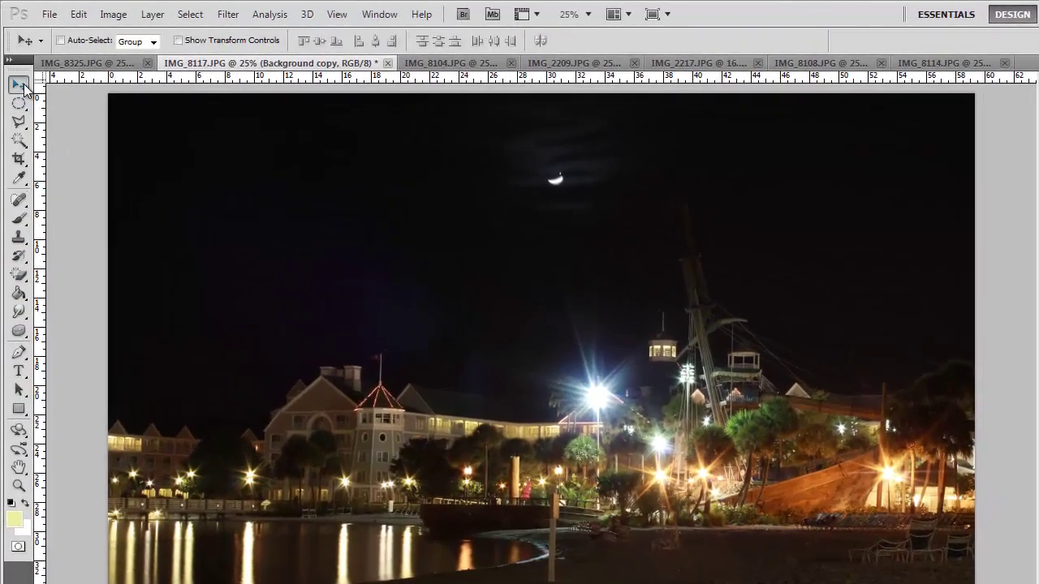
pyautogui.click(100, 13)
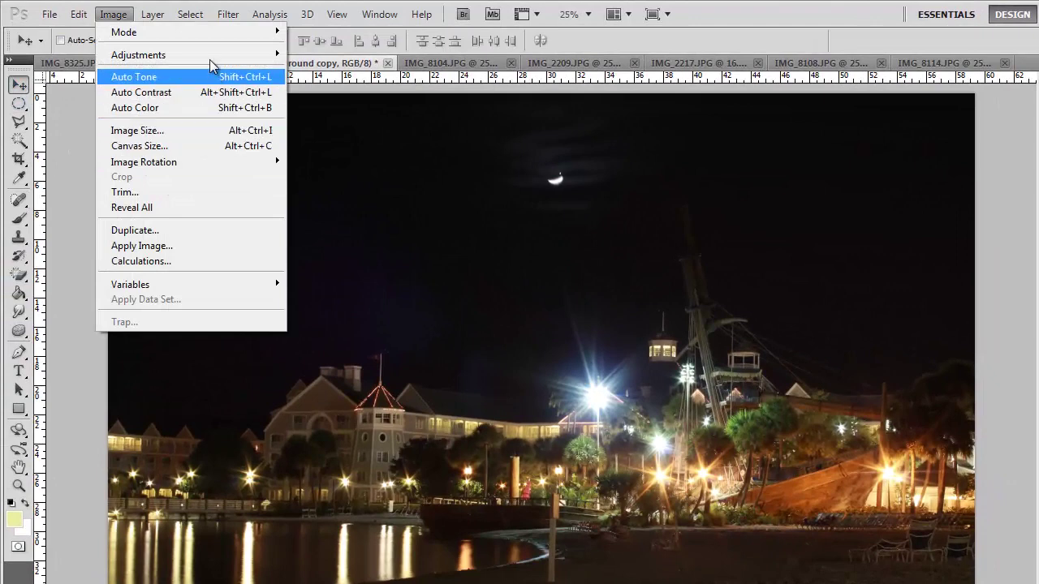
pyautogui.moveTo(213, 59)
pyautogui.click(389, 313)
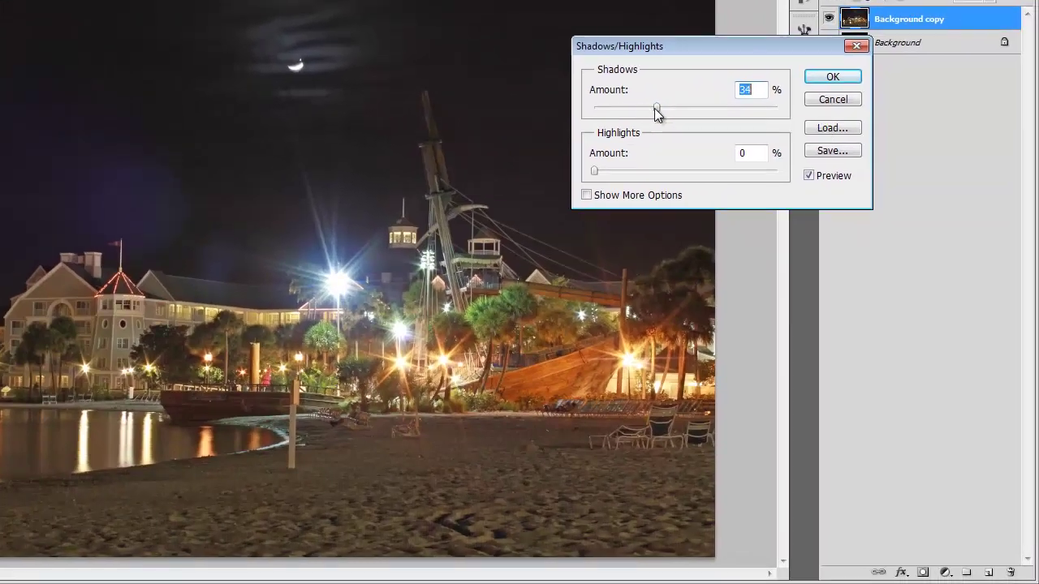
pyautogui.moveTo(916, 222); pyautogui.dragTo(867, 223)
pyautogui.moveTo(607, 110); pyautogui.dragTo(596, 109)
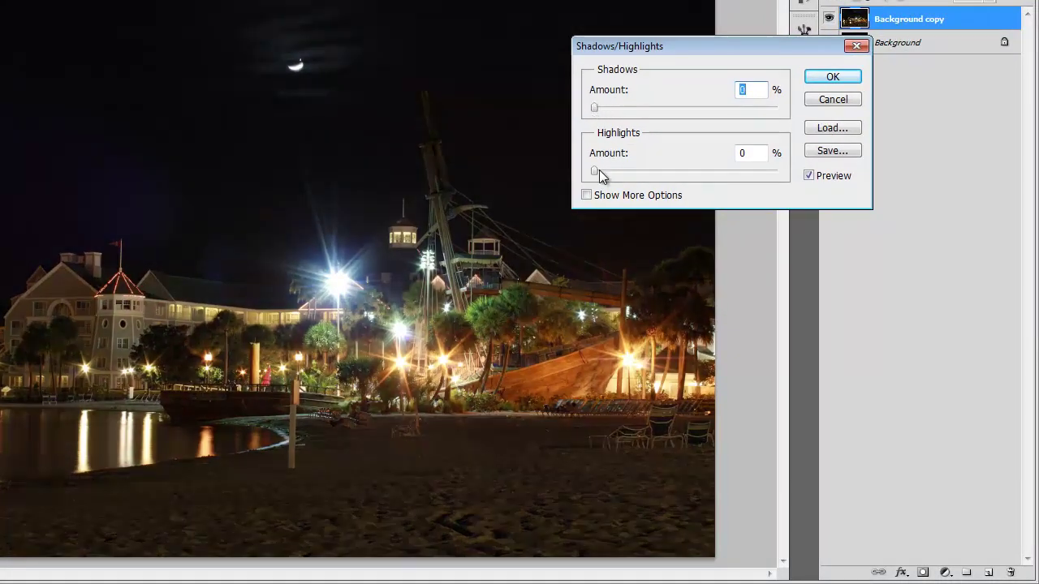
pyautogui.moveTo(597, 178); pyautogui.dragTo(795, 180)
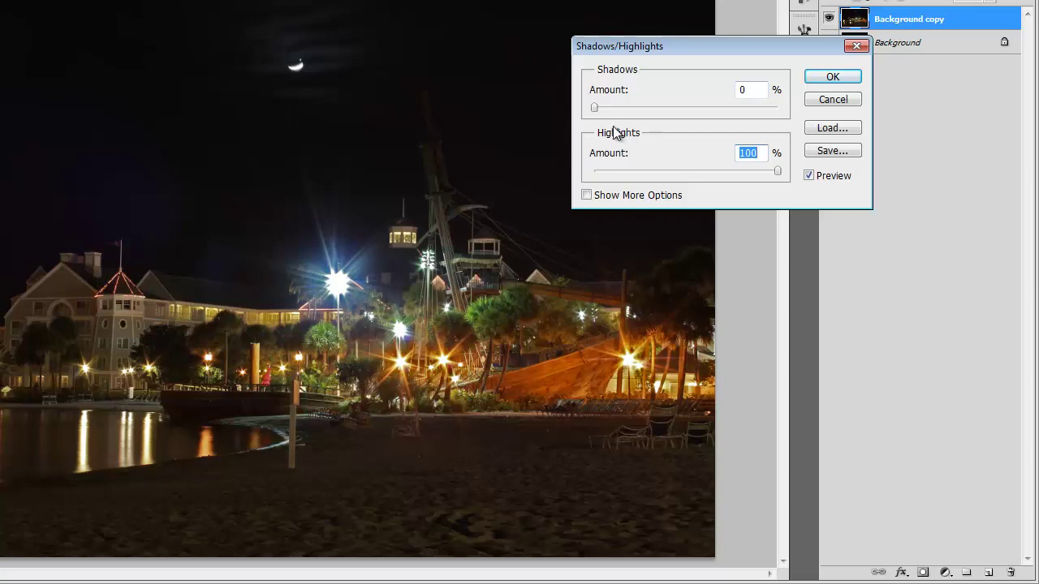
pyautogui.moveTo(593, 108); pyautogui.dragTo(616, 132)
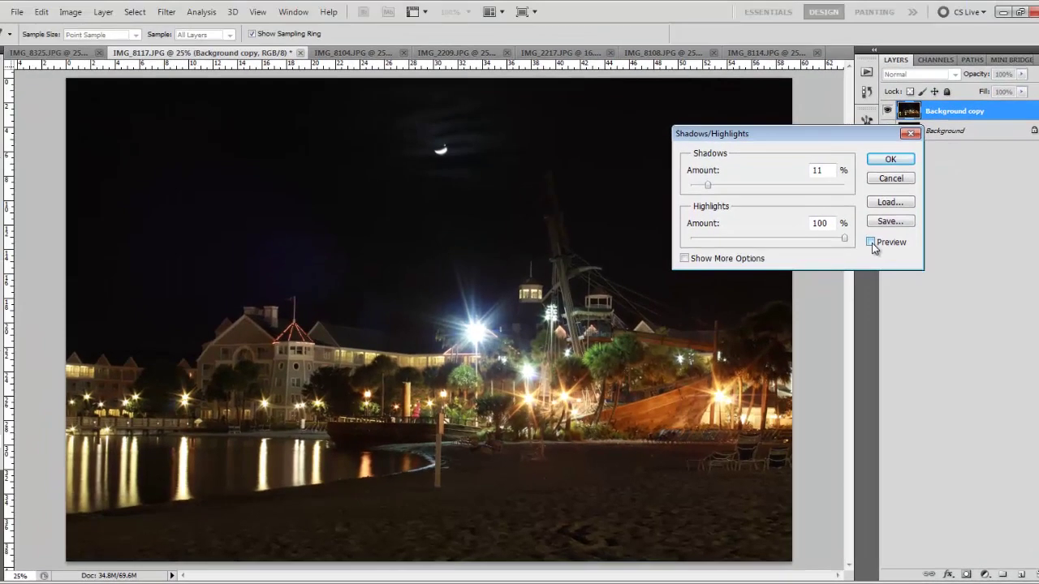
pyautogui.click(870, 242)
pyautogui.click(871, 241)
pyautogui.click(871, 241)
# - Confirm Shadows/Highlights, add +25 saturation, and duplicate Background copy as Background copy 2
pyautogui.click(890, 160)
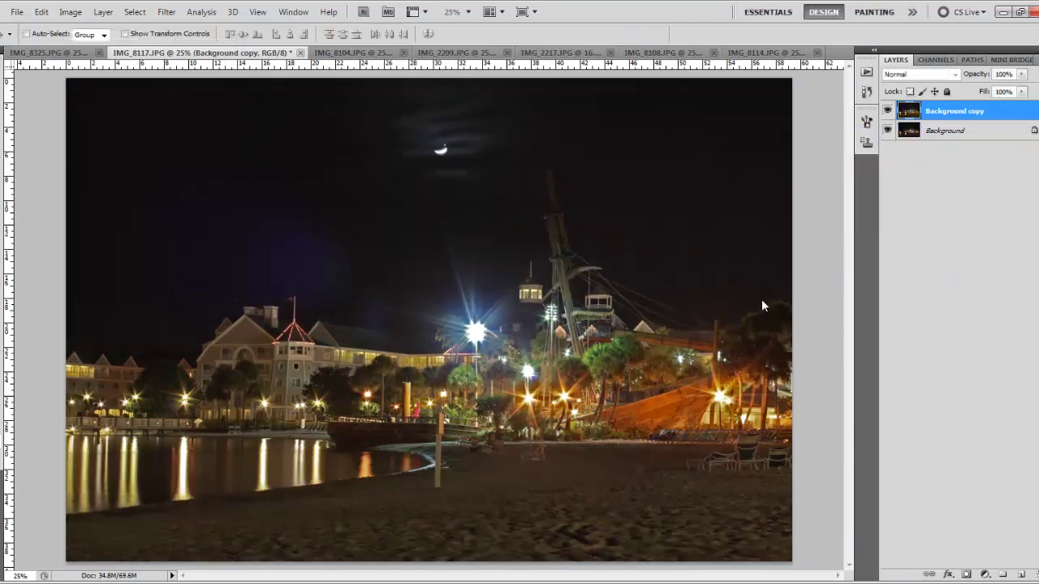
pyautogui.click(71, 11)
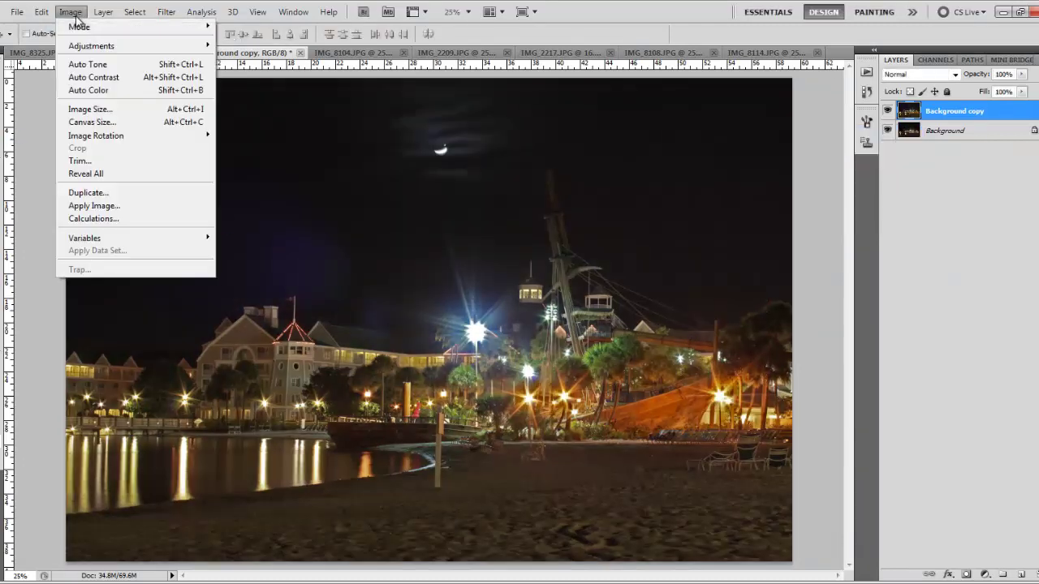
pyautogui.moveTo(138, 46)
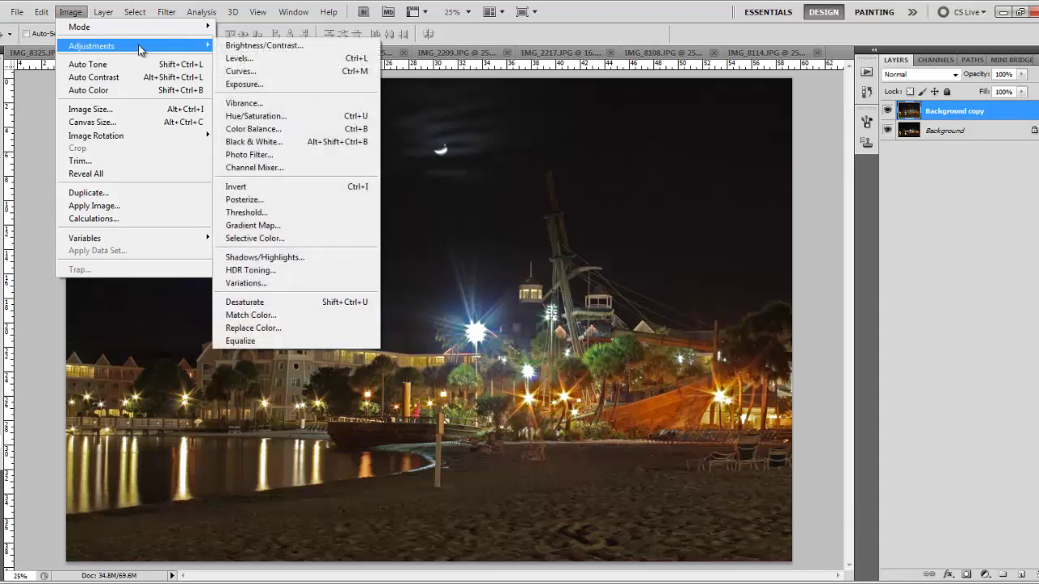
pyautogui.click(262, 117)
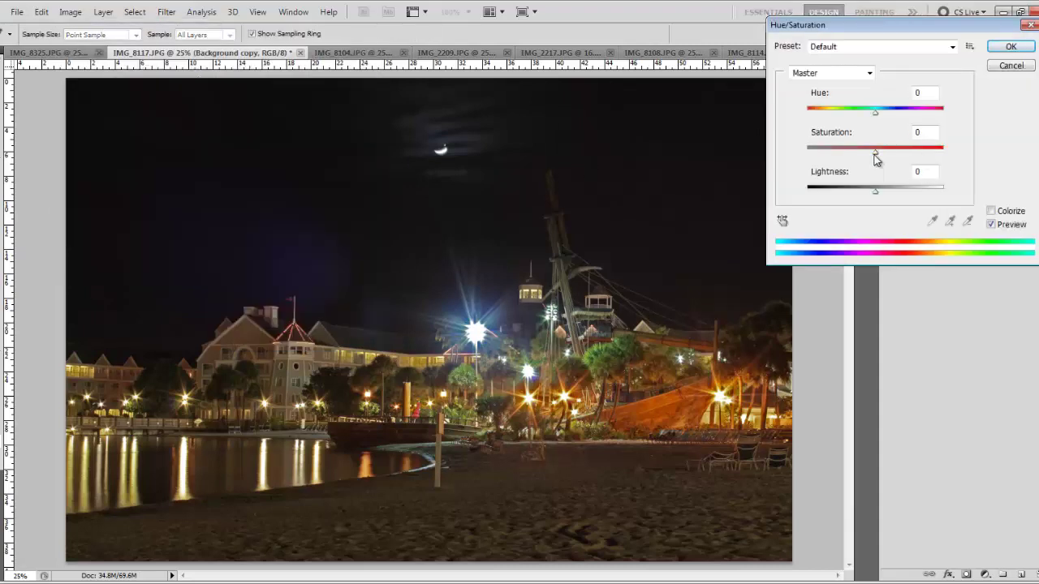
pyautogui.moveTo(875, 158)
pyautogui.mouseDown()
pyautogui.moveTo(903, 159)
pyautogui.moveTo(894, 158)
pyautogui.mouseUp()
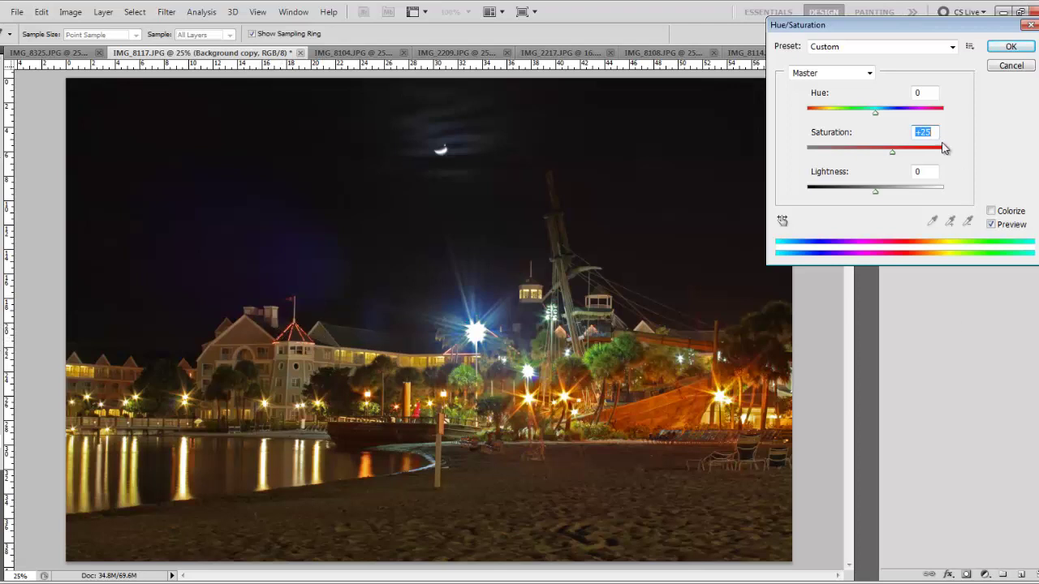
pyautogui.click(1012, 48)
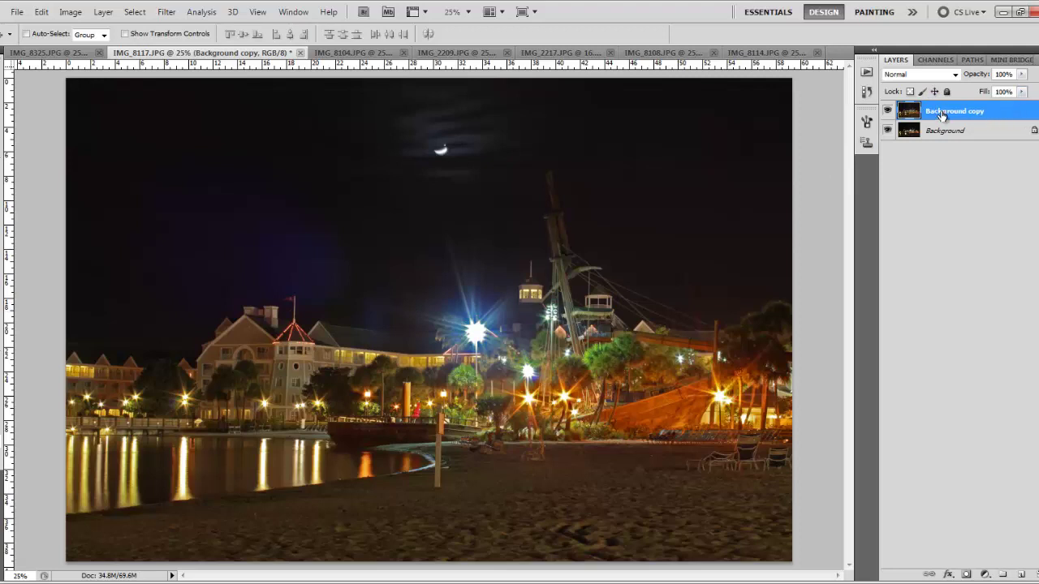
pyautogui.moveTo(939, 117); pyautogui.dragTo(1024, 574)
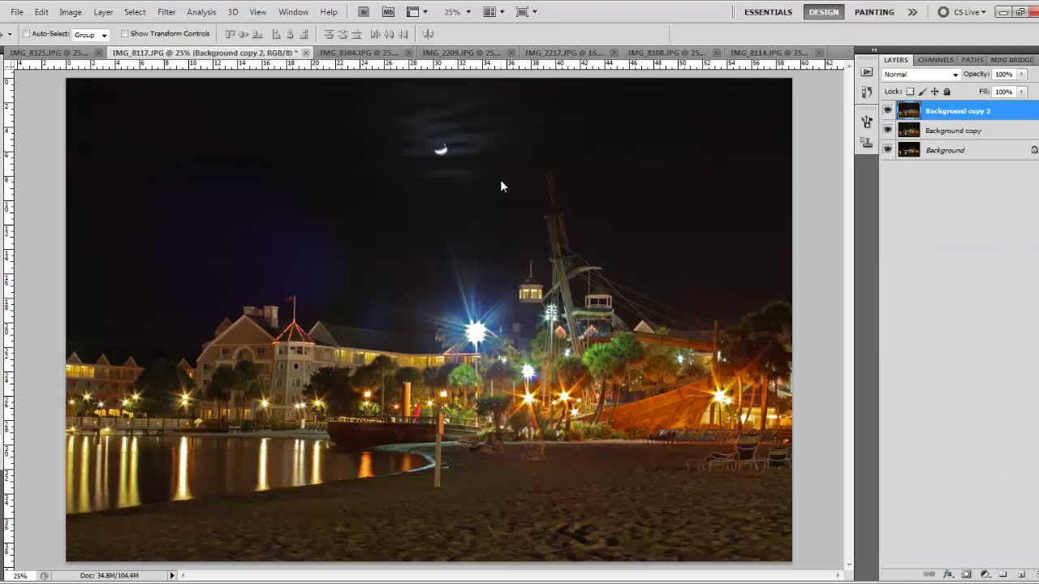
# - Reapply the last-used High Pass filter to Background copy 2
pyautogui.click(167, 13)
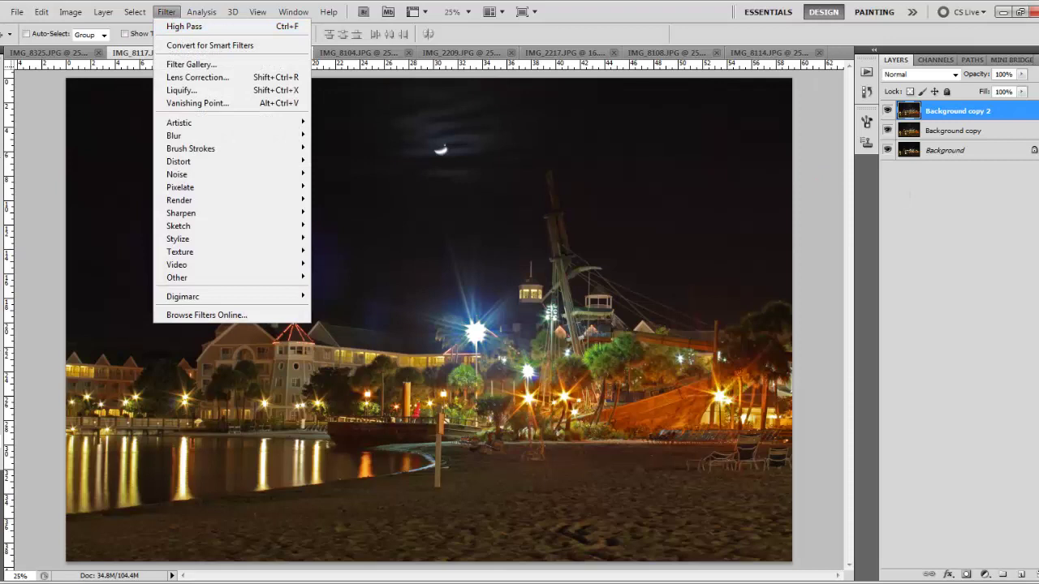
pyautogui.click(184, 26)
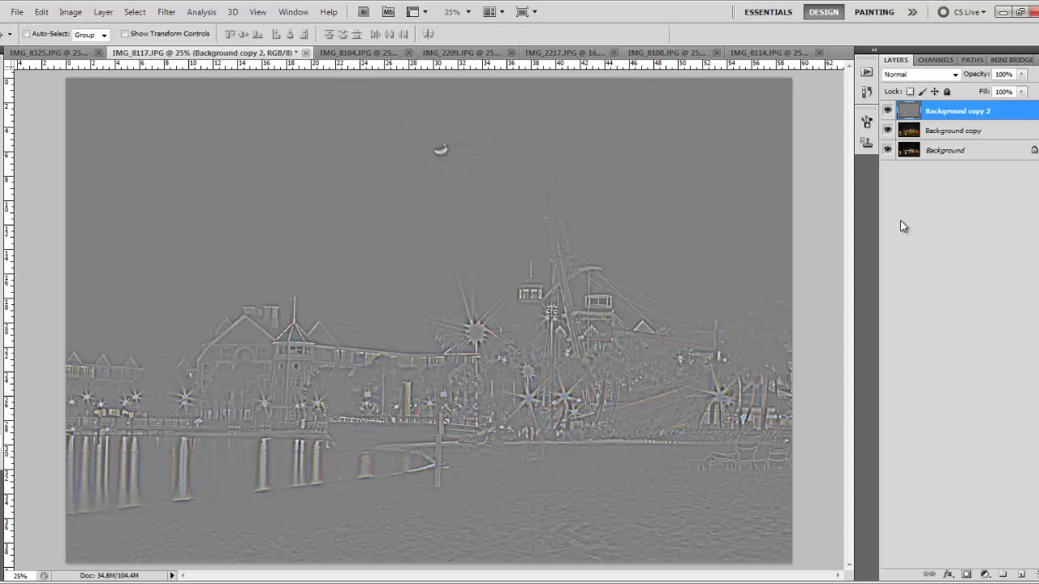
pyautogui.click(951, 74)
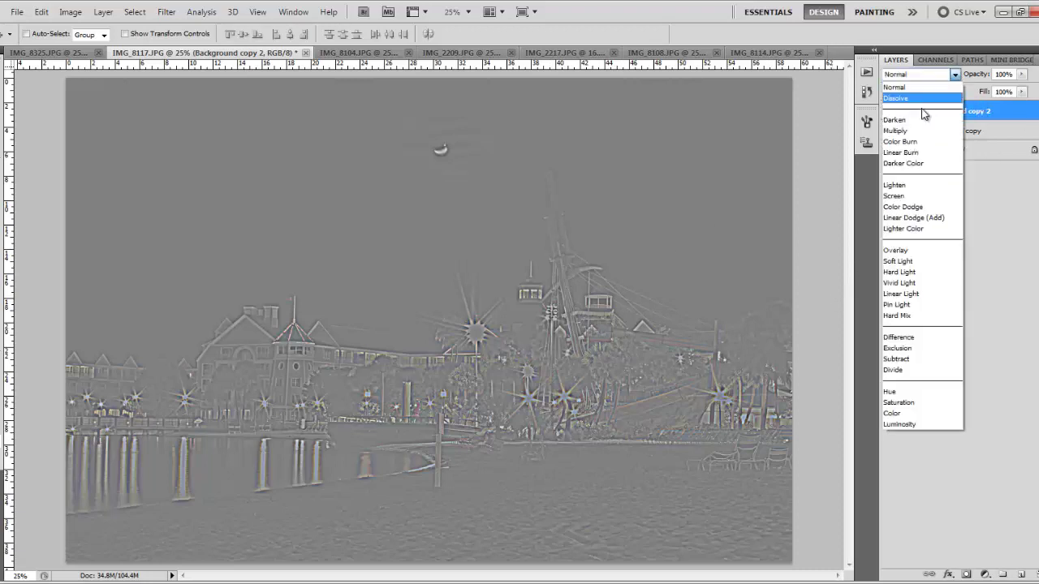
pyautogui.click(902, 250)
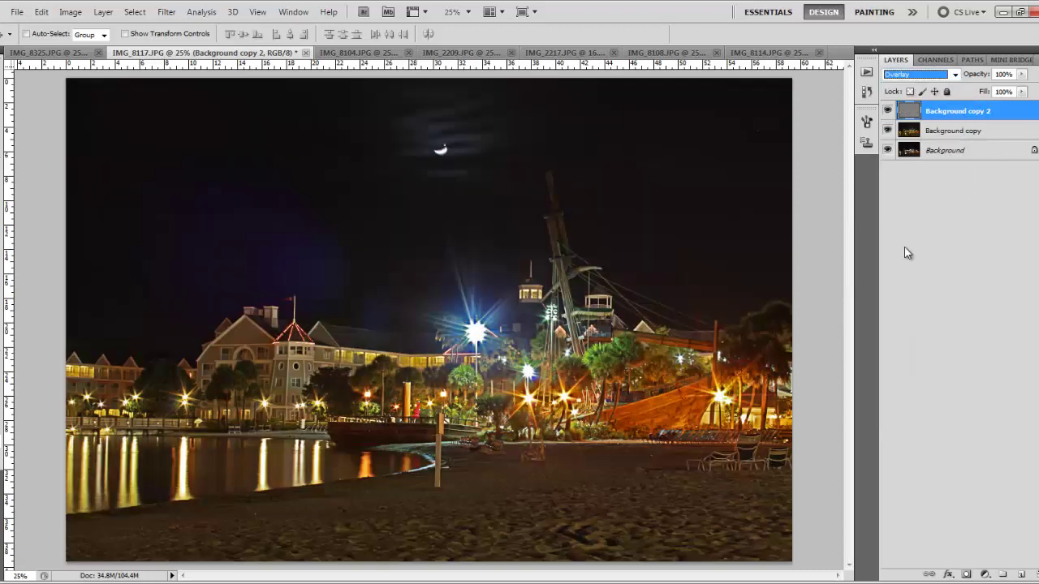
pyautogui.click(887, 110)
pyautogui.click(887, 111)
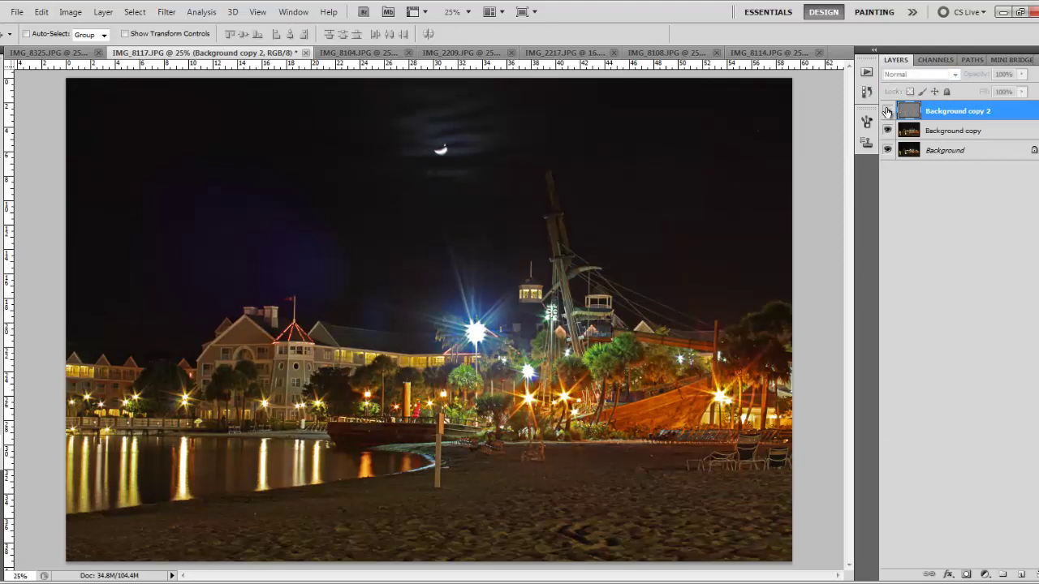
pyautogui.click(887, 110)
pyautogui.click(887, 110)
pyautogui.click(887, 110)
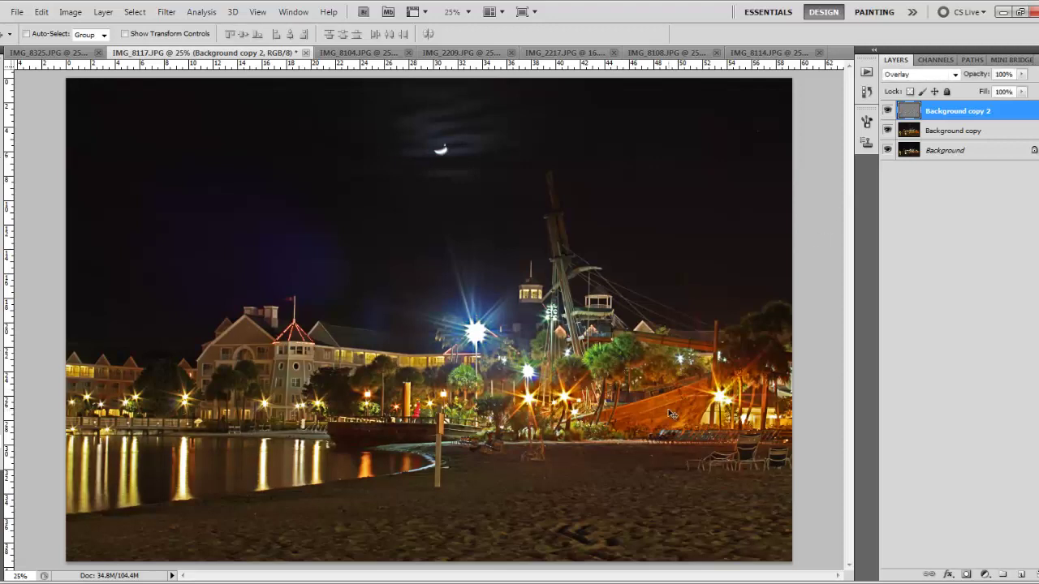
pyautogui.hotkey('ctrl', '+')
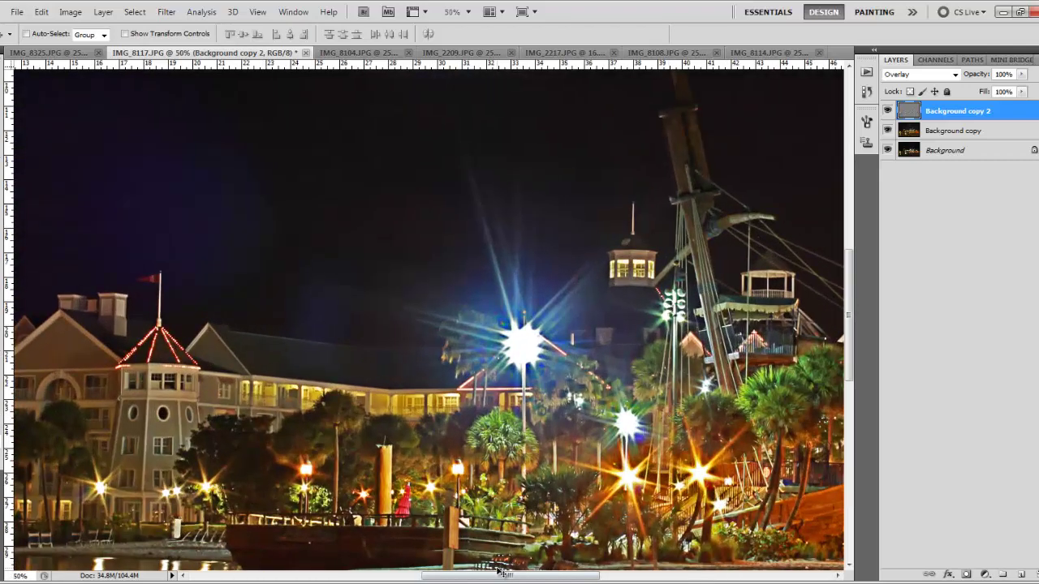
pyautogui.moveTo(503, 575); pyautogui.dragTo(579, 576)
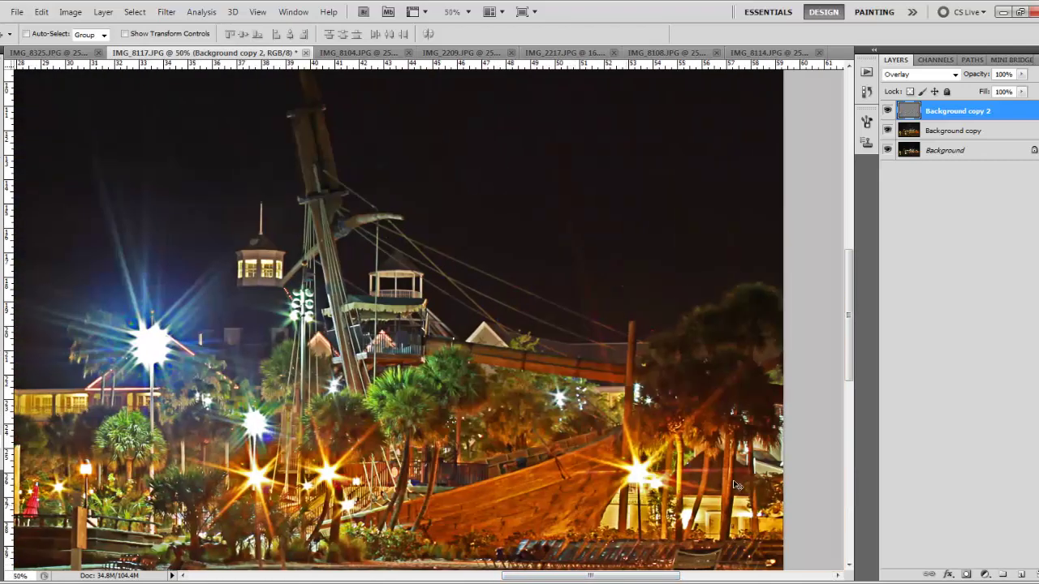
pyautogui.moveTo(849, 339); pyautogui.dragTo(850, 387)
pyautogui.hotkey('ctrl', '+')
pyautogui.hotkey('ctrl', '+')
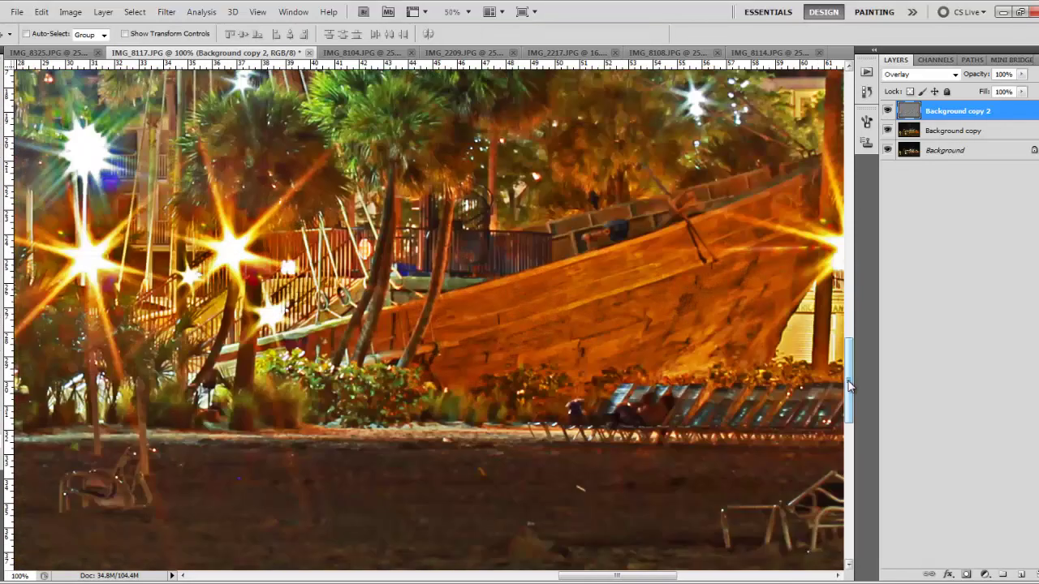
pyautogui.hotkey('ctrl', '+')
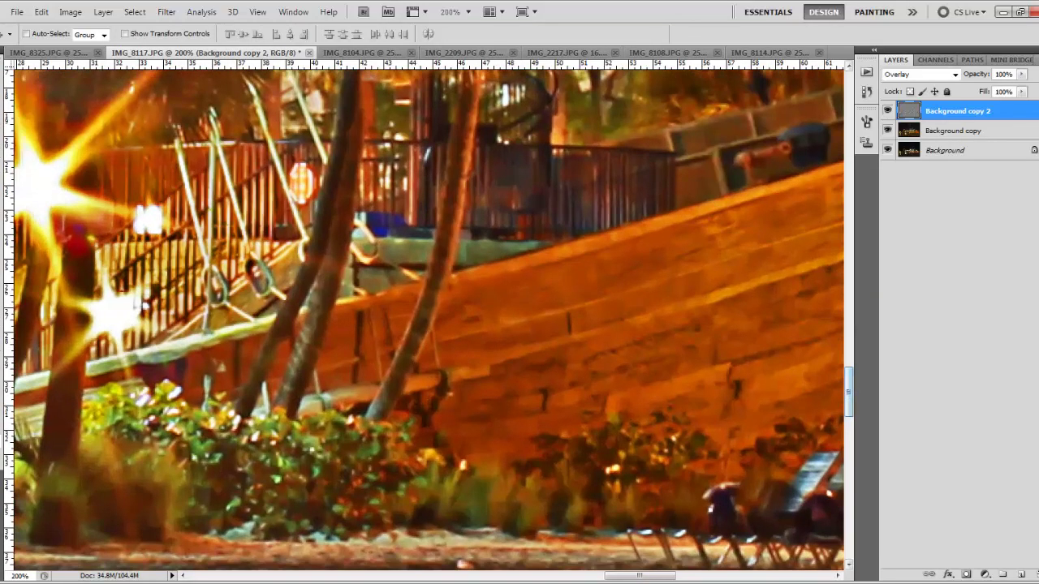
pyautogui.moveTo(610, 575); pyautogui.dragTo(645, 576)
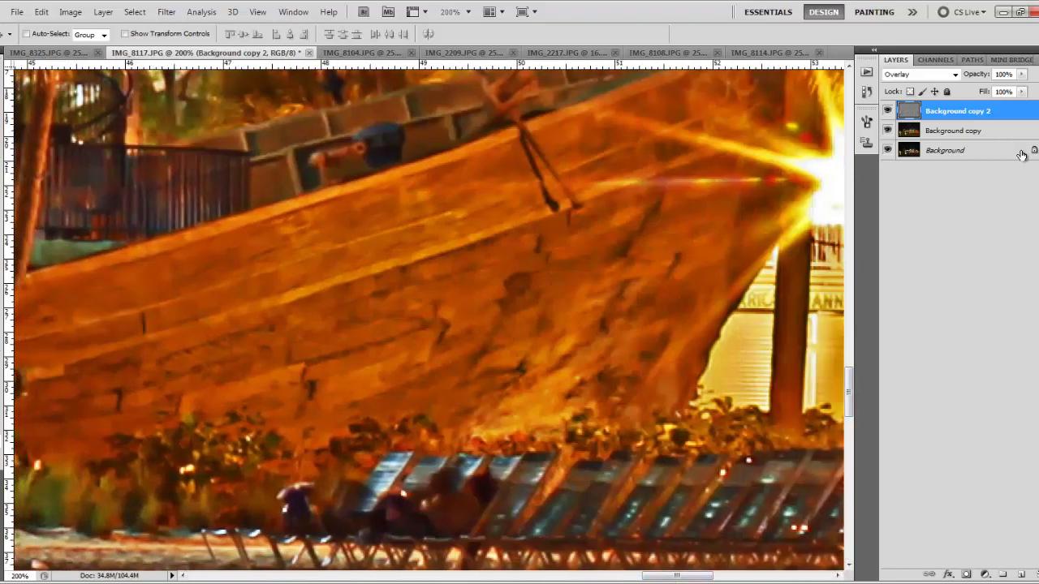
pyautogui.click(887, 111)
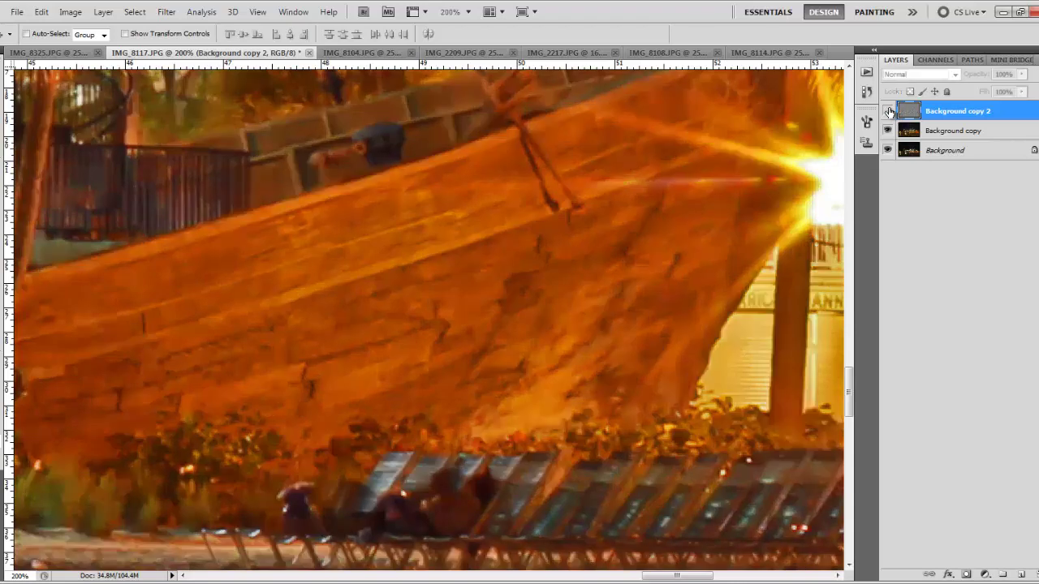
pyautogui.click(887, 111)
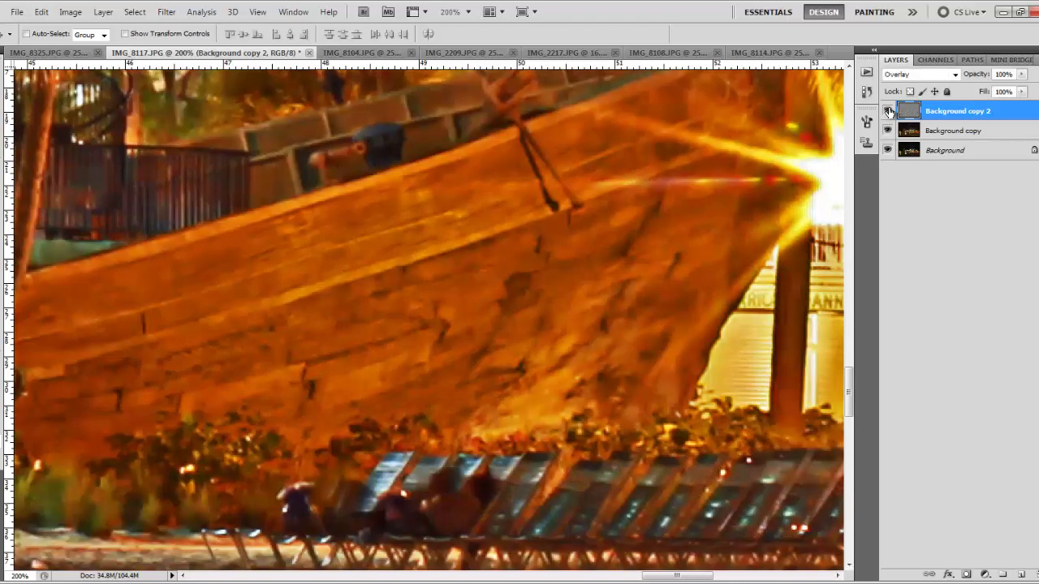
pyautogui.click(888, 111)
pyautogui.click(888, 111)
pyautogui.click(887, 111)
pyautogui.click(888, 112)
pyautogui.hotkey('ctrl', '0')
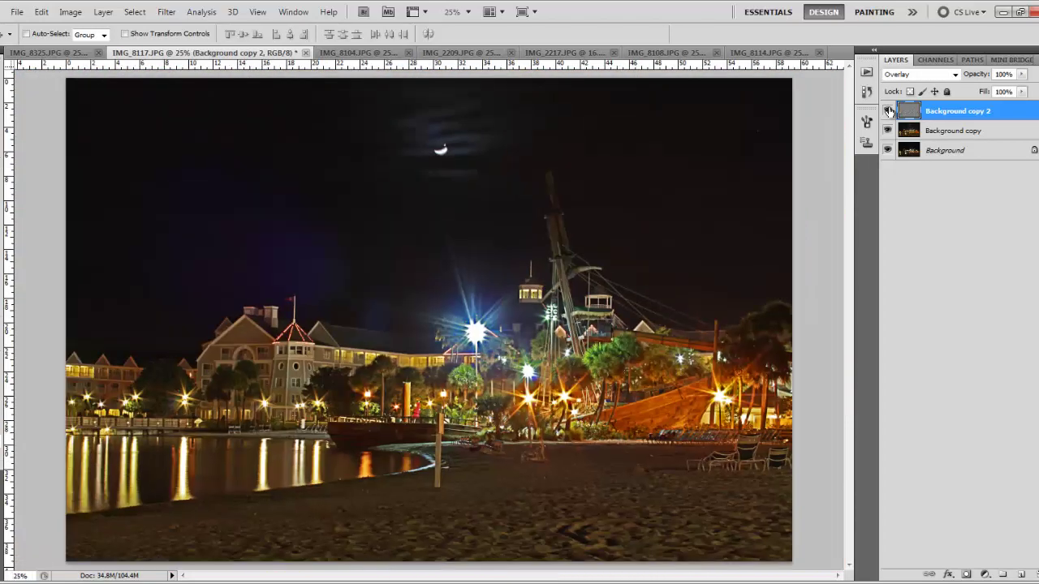
# - Lower the Overlay layer's opacity to 50%, then select it with Background copy and merge them
pyautogui.click(1022, 74)
pyautogui.moveTo(1021, 91); pyautogui.dragTo(996, 93)
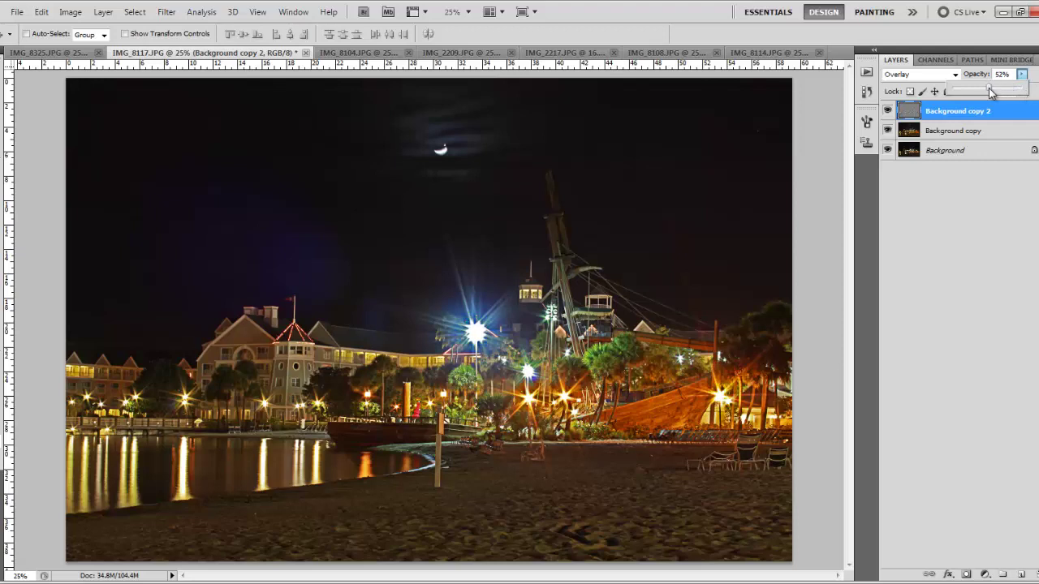
pyautogui.moveTo(989, 92); pyautogui.dragTo(987, 91)
pyautogui.click(977, 117)
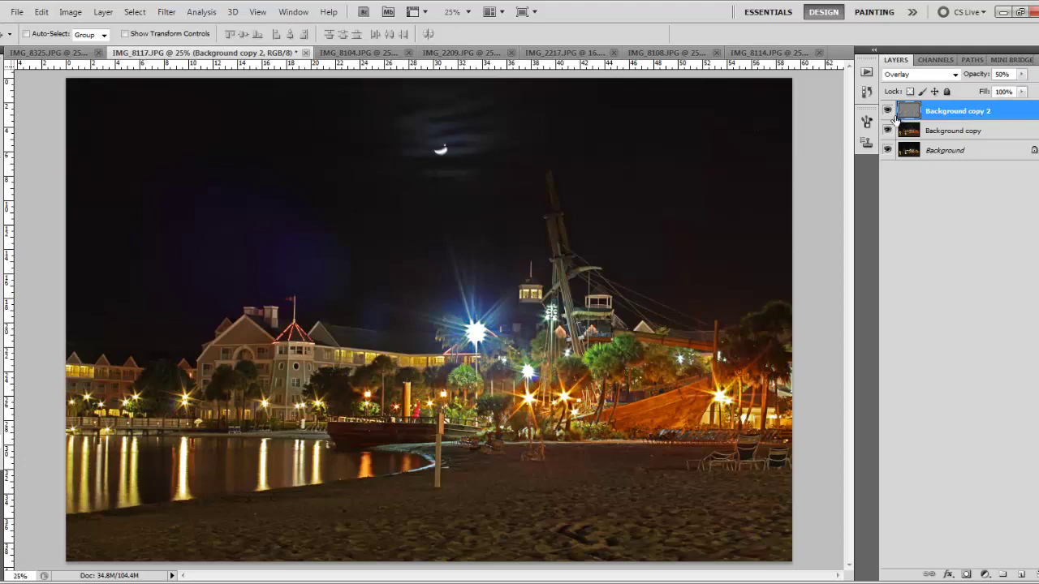
pyautogui.click(887, 112)
pyautogui.click(887, 111)
pyautogui.click(888, 112)
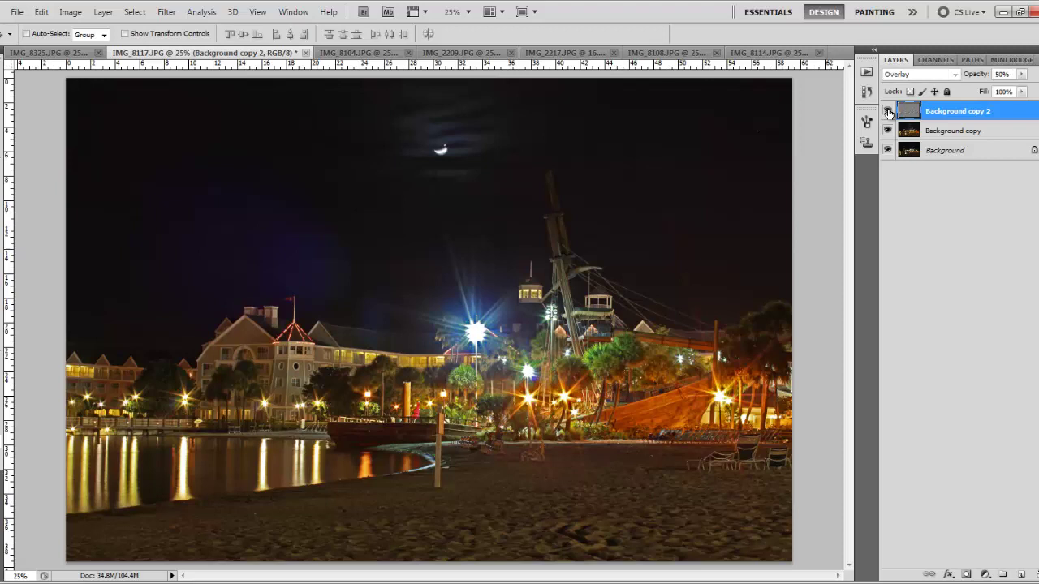
pyautogui.keyDown('shift'); pyautogui.click(953, 131); pyautogui.keyUp('shift')
pyautogui.rightClick(955, 131)
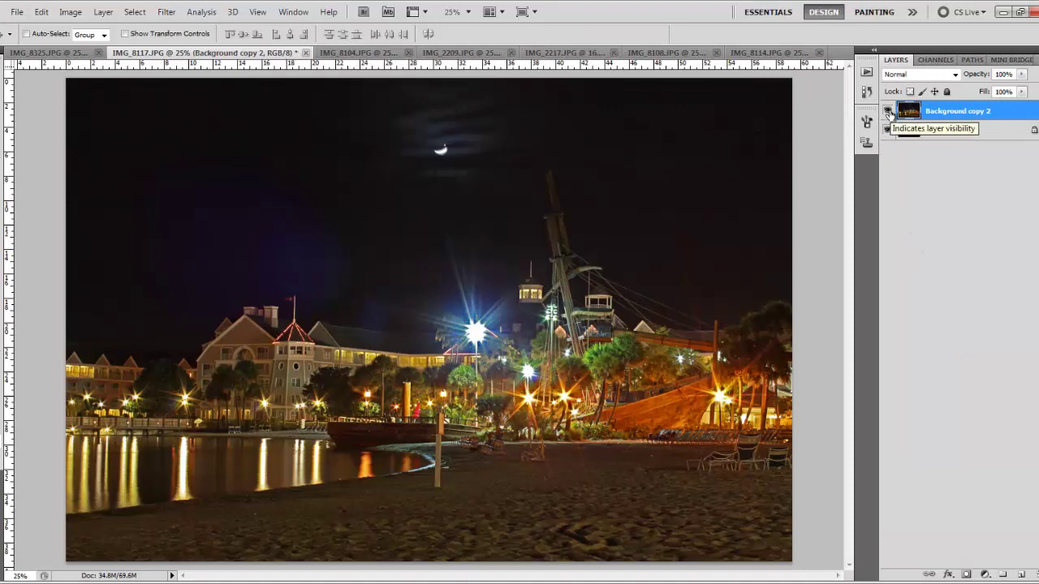
# - Toggle Background copy 2 on IMG_8117 and the IMG_8104 pagoda photo to compare against the originals
pyautogui.click(888, 112)
pyautogui.click(888, 112)
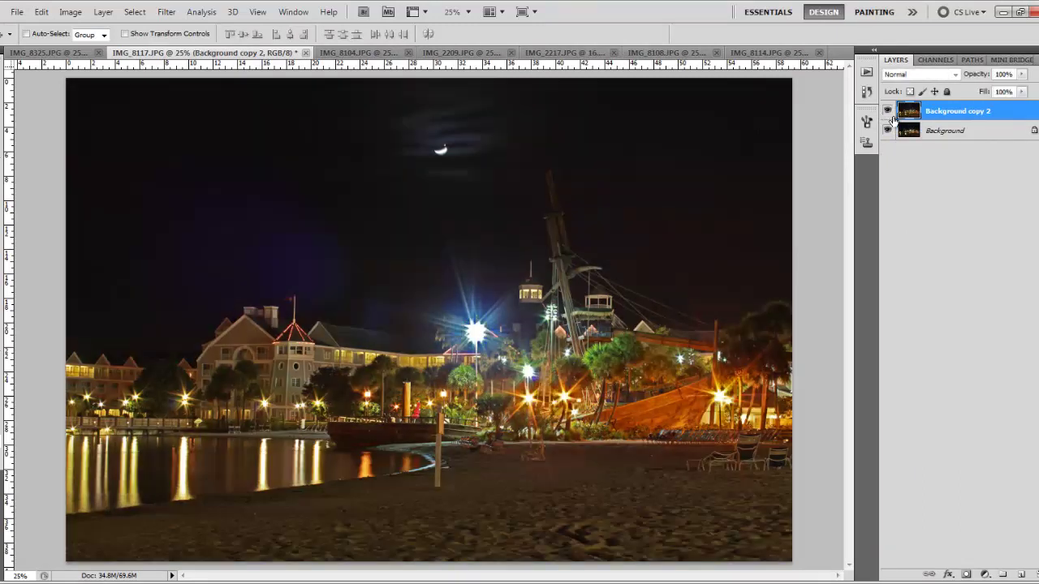
pyautogui.click(887, 112)
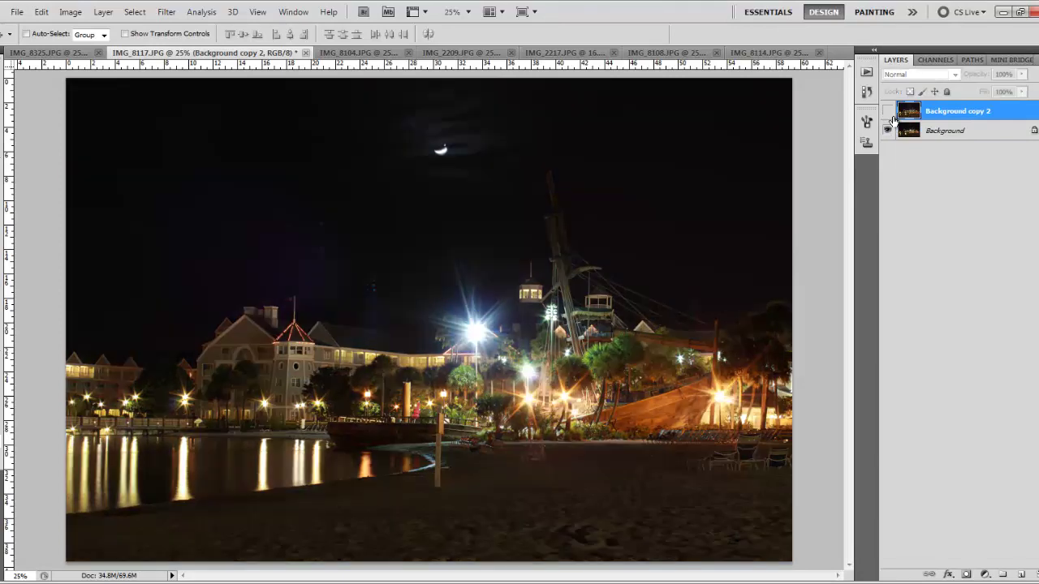
pyautogui.click(888, 112)
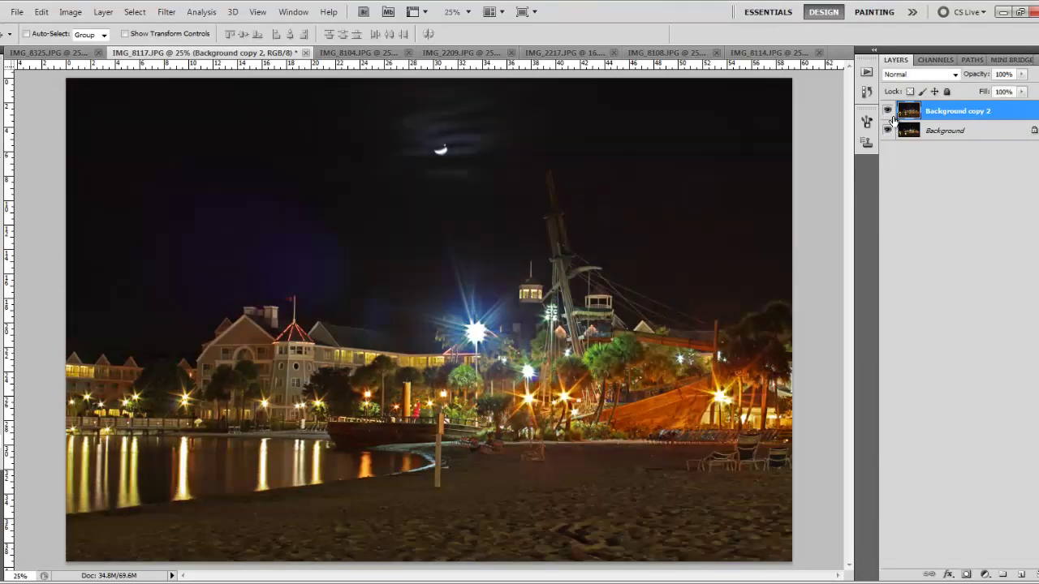
pyautogui.click(888, 112)
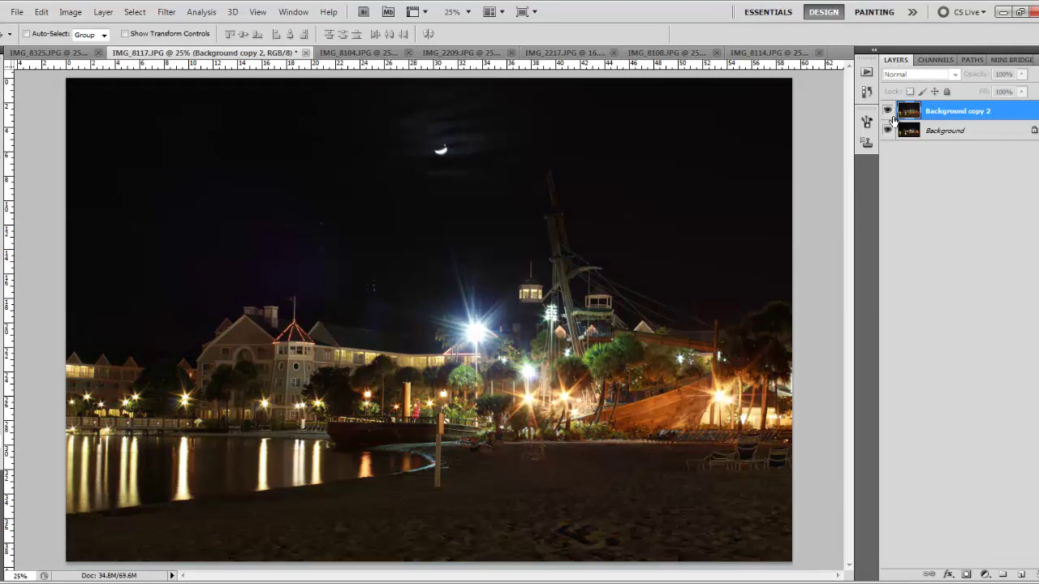
pyautogui.click(888, 112)
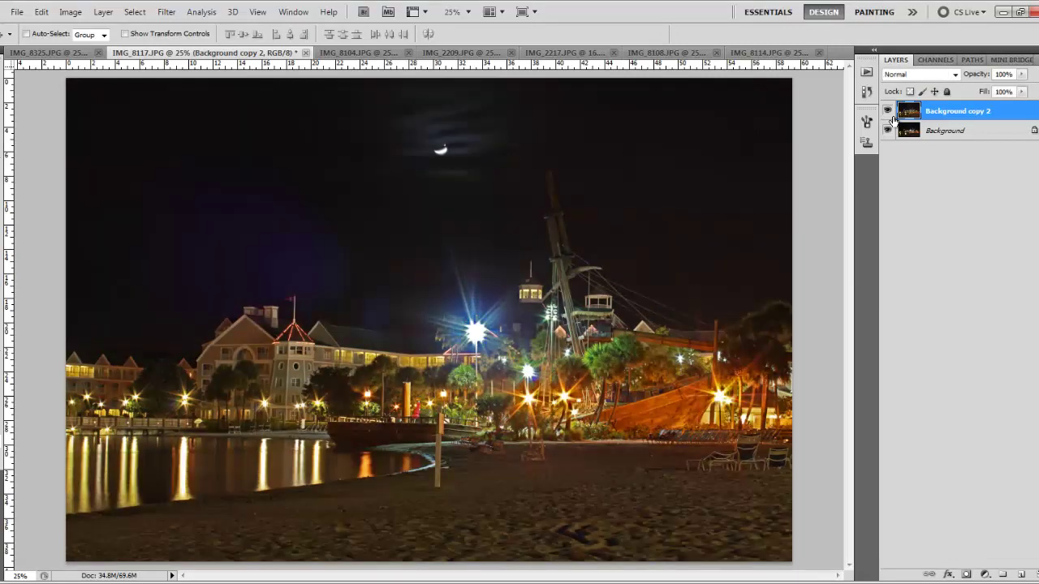
pyautogui.click(375, 52)
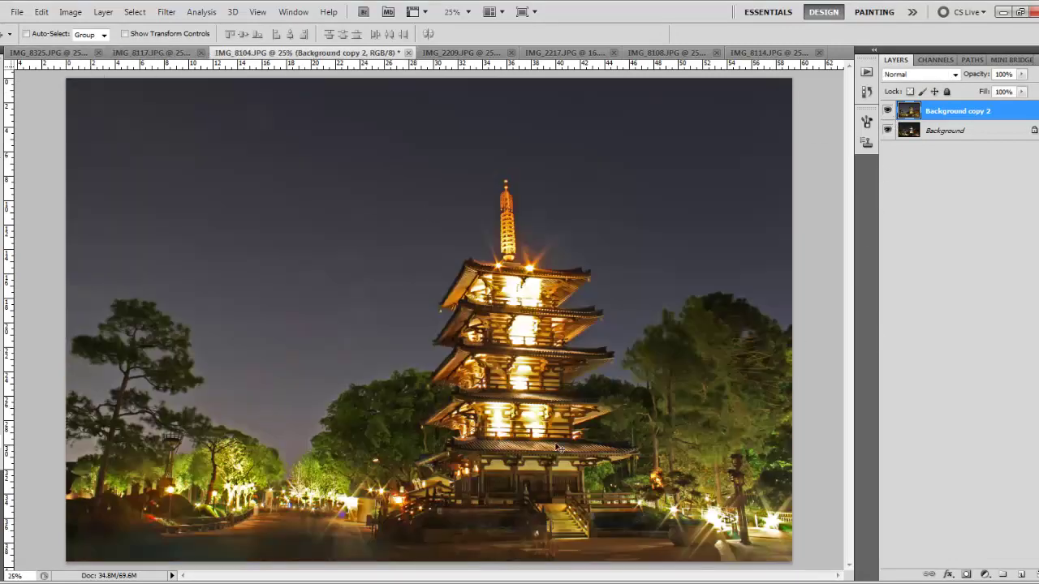
pyautogui.click(888, 112)
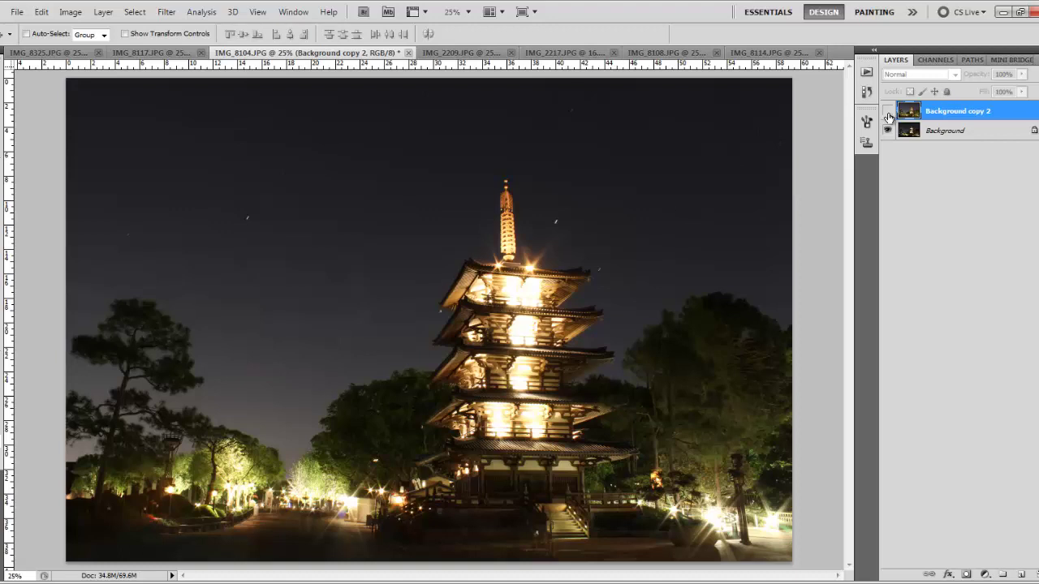
pyautogui.click(888, 114)
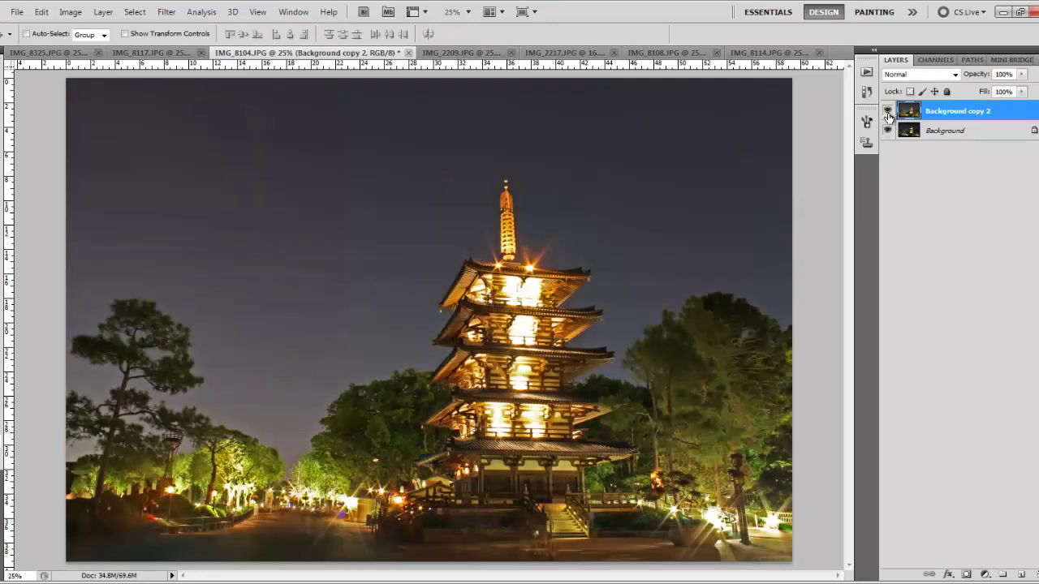
# - Compare the IMG_2209 Dumbo photo with and without its processed layer
pyautogui.click(438, 54)
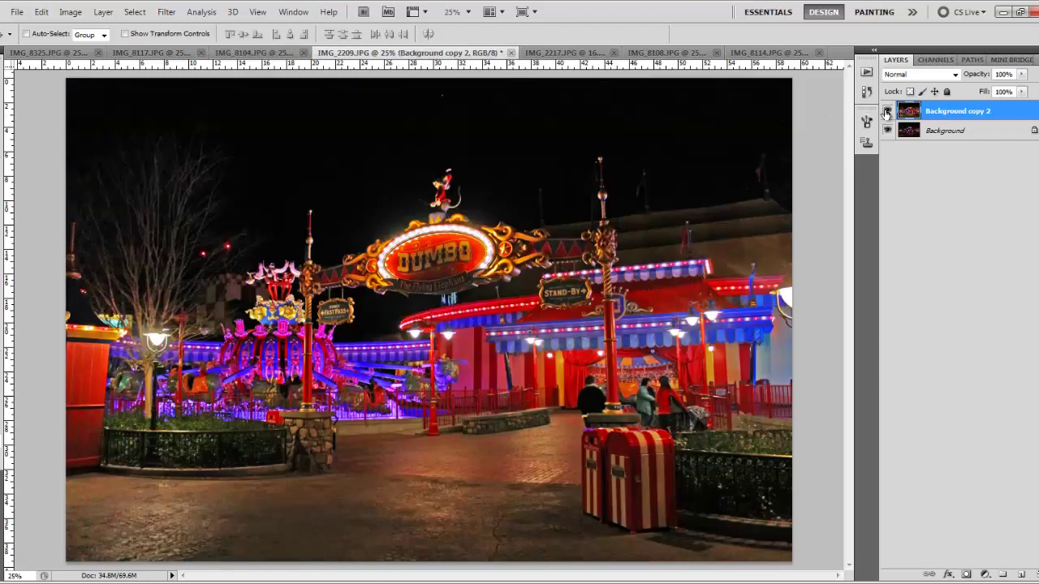
pyautogui.click(887, 113)
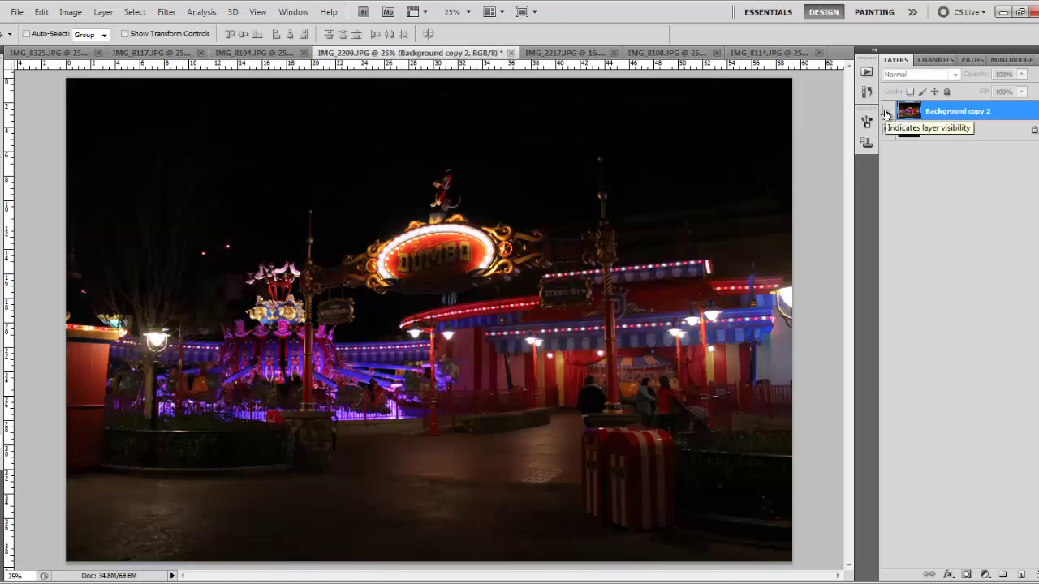
pyautogui.click(887, 113)
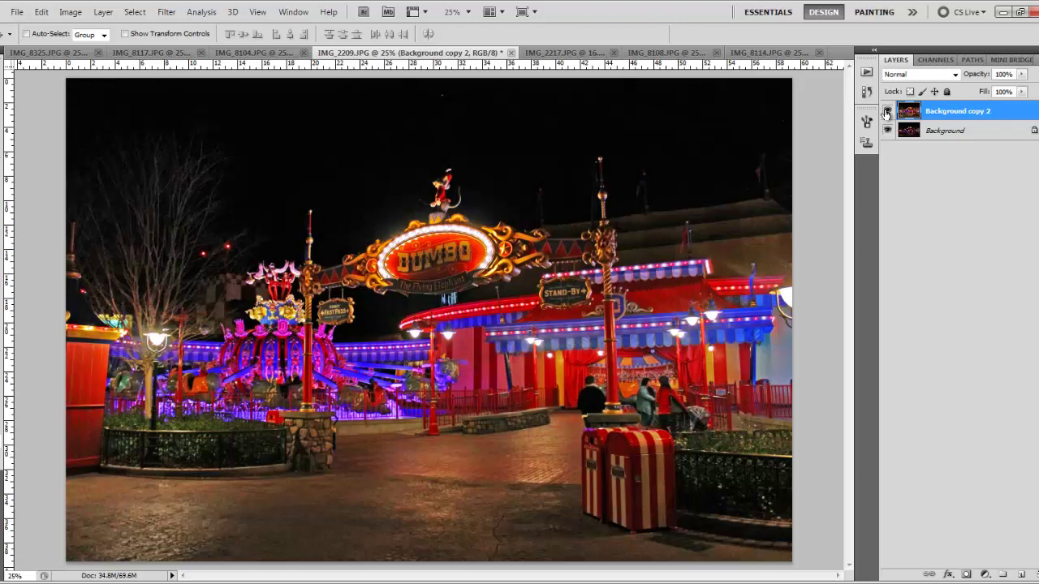
pyautogui.click(887, 113)
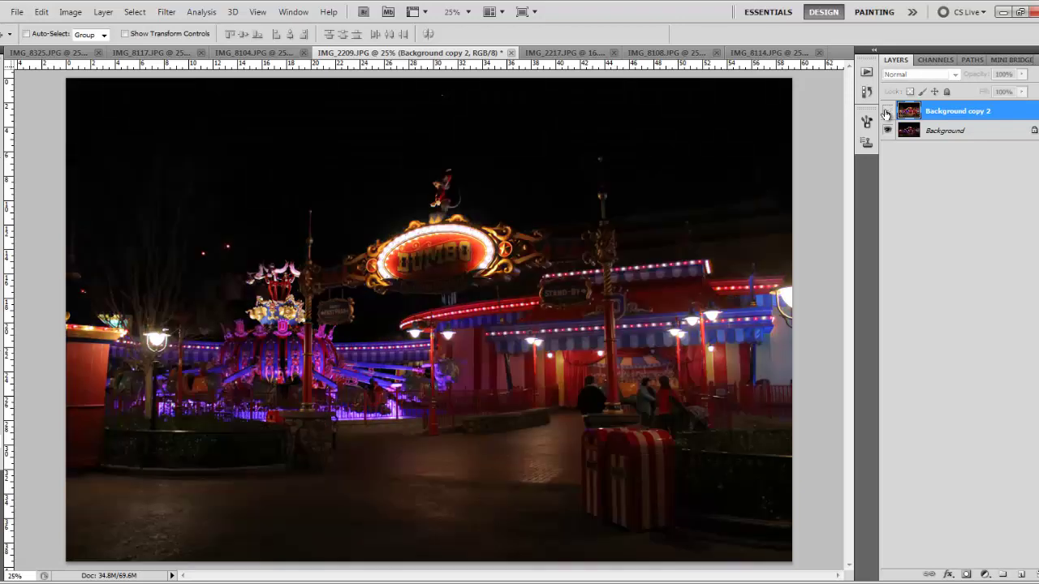
pyautogui.click(887, 112)
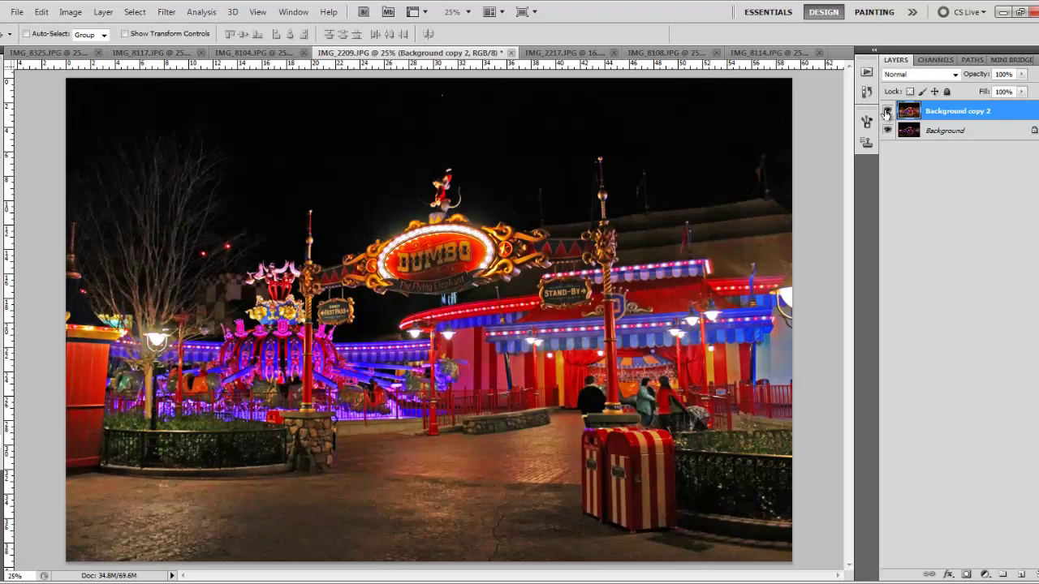
# - Compare the IMG_2217 ride photo with its original, then hide Background copy 2 on IMG_8108
pyautogui.click(560, 54)
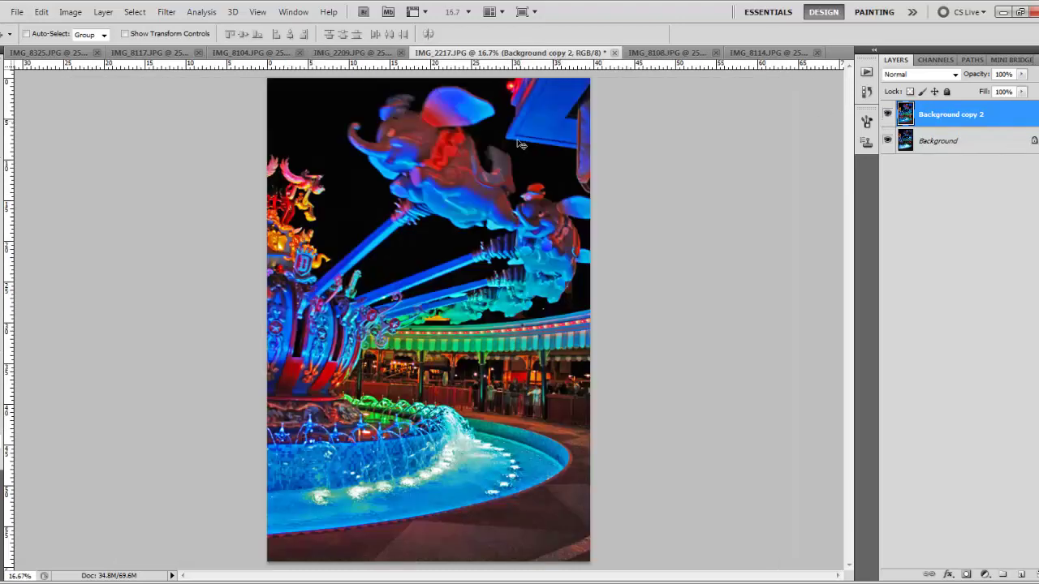
pyautogui.click(888, 115)
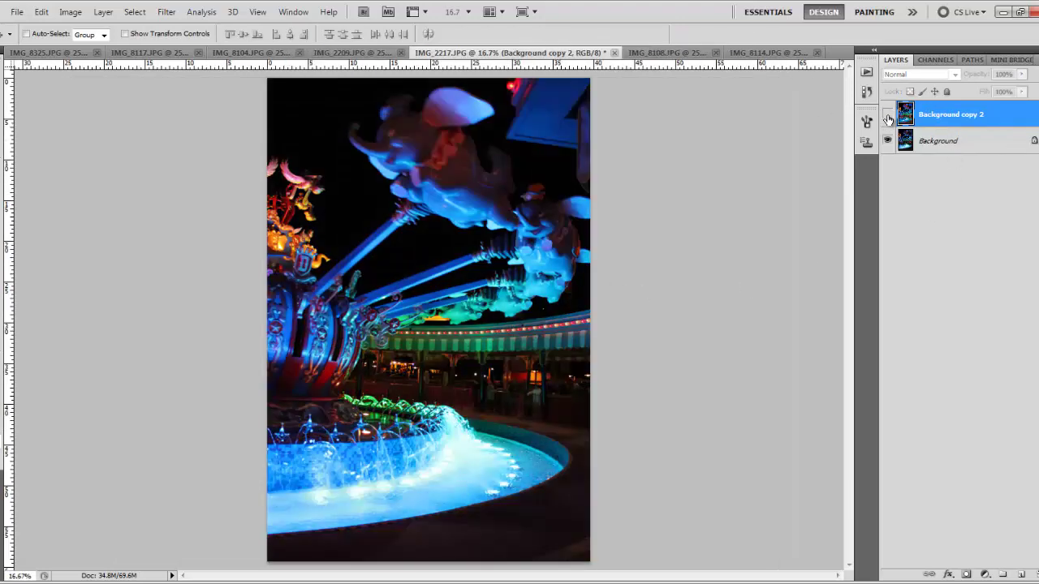
pyautogui.click(888, 115)
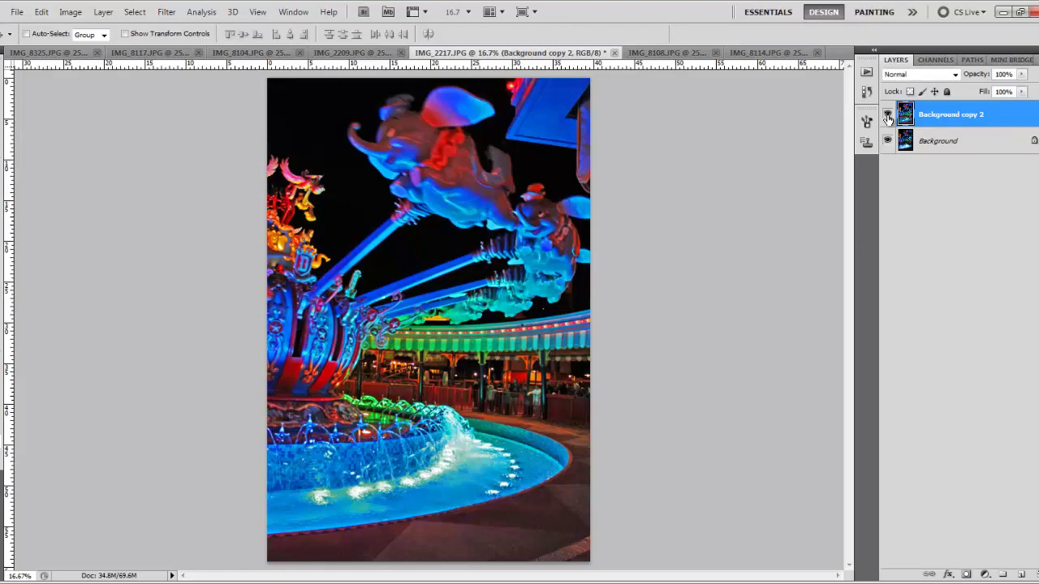
pyautogui.click(888, 117)
pyautogui.click(887, 118)
pyautogui.click(649, 55)
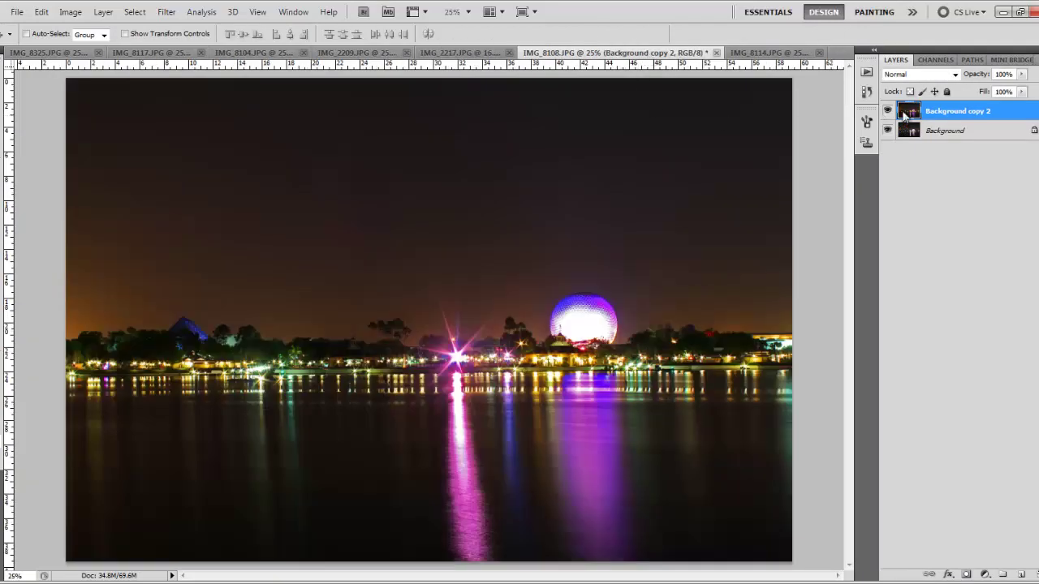
pyautogui.click(888, 115)
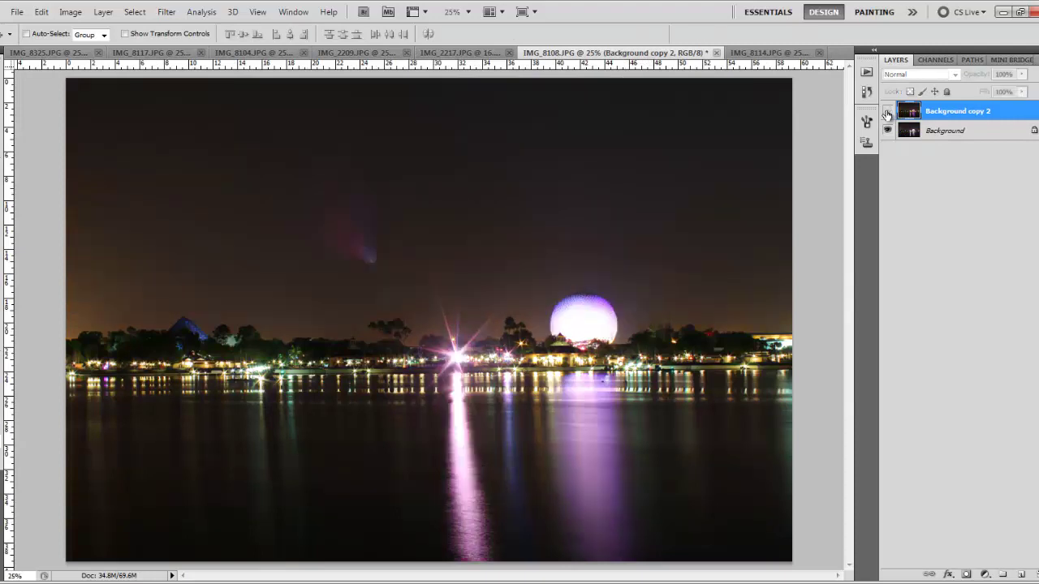
# - Duplicate the Background layer and heal the purple sky streak with an enlarged Spot Healing Brush
pyautogui.moveTo(946, 135); pyautogui.dragTo(1024, 573)
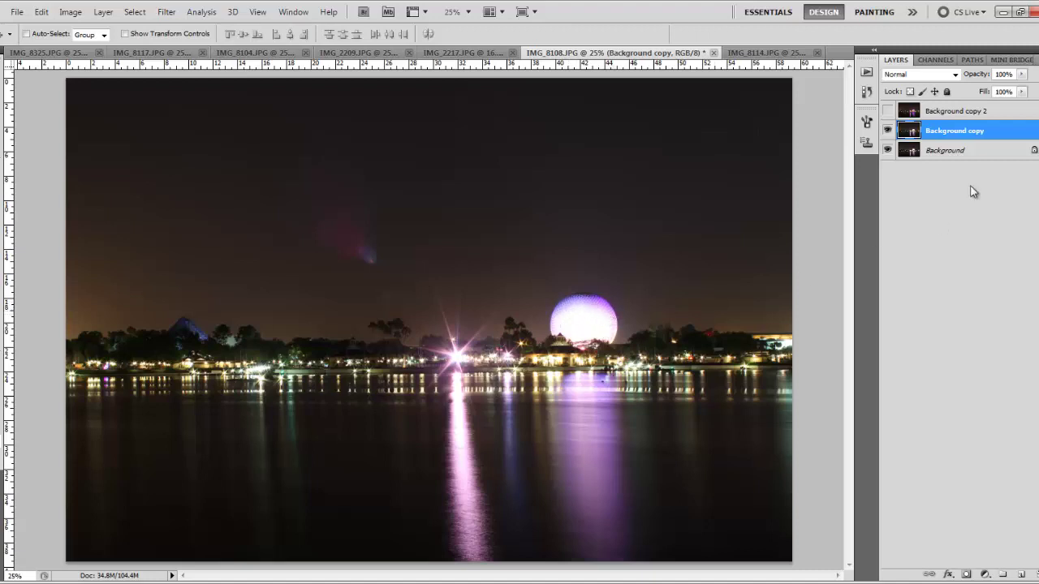
pyautogui.press('j')
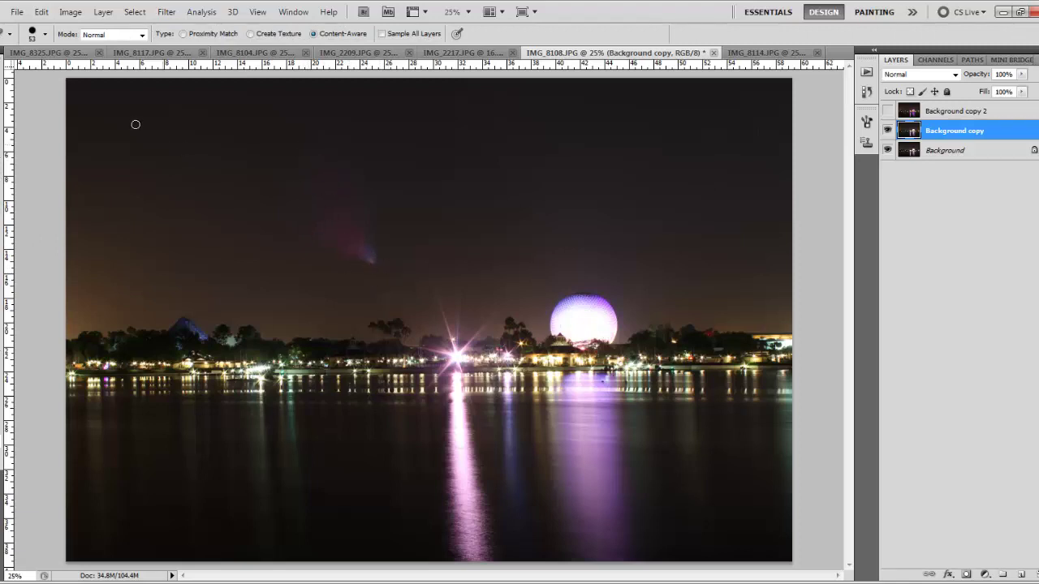
pyautogui.click(44, 34)
pyautogui.click(51, 70)
pyautogui.moveTo(62, 72); pyautogui.dragTo(106, 69)
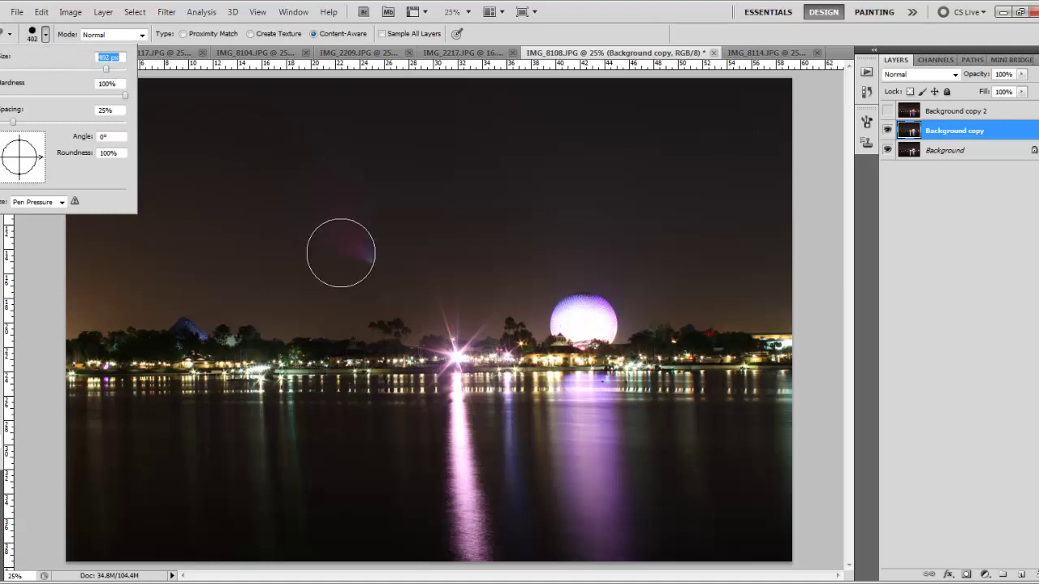
pyautogui.click(357, 235)
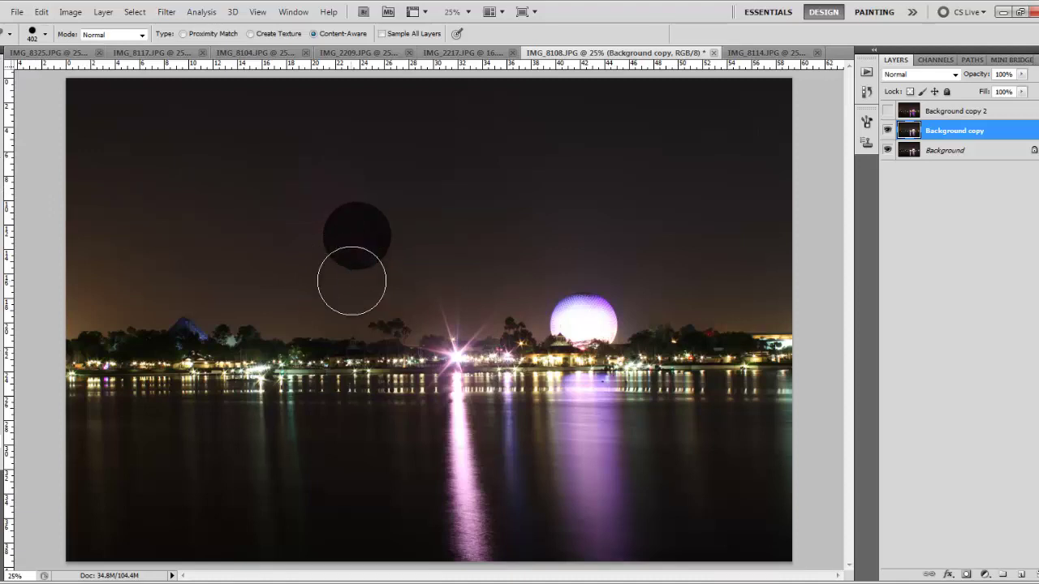
pyautogui.click(343, 208)
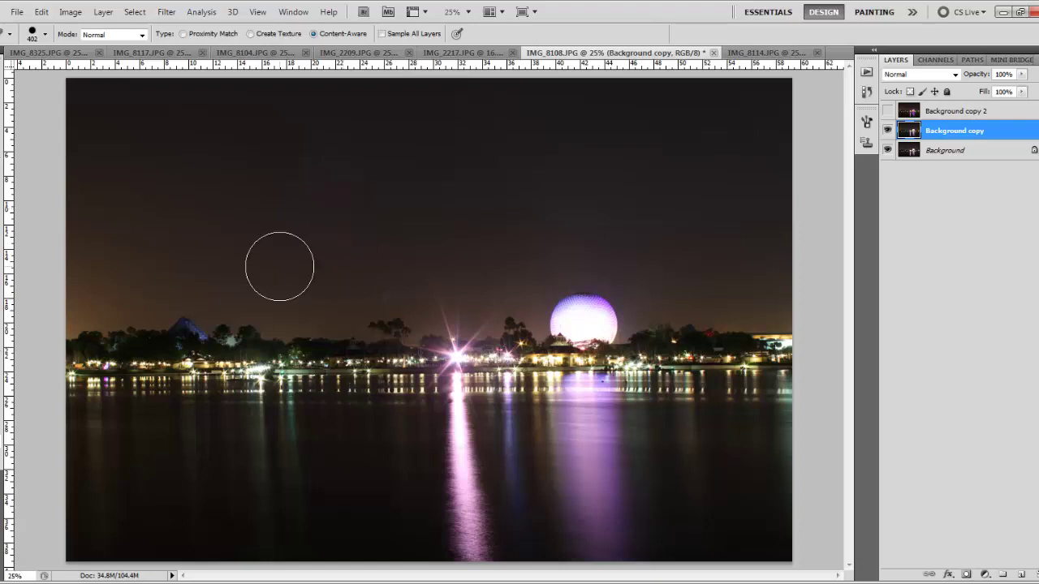
# - Apply Shadows/Highlights to IMG_8108 with Shadows 5% and Highlights 100%
pyautogui.press('v')
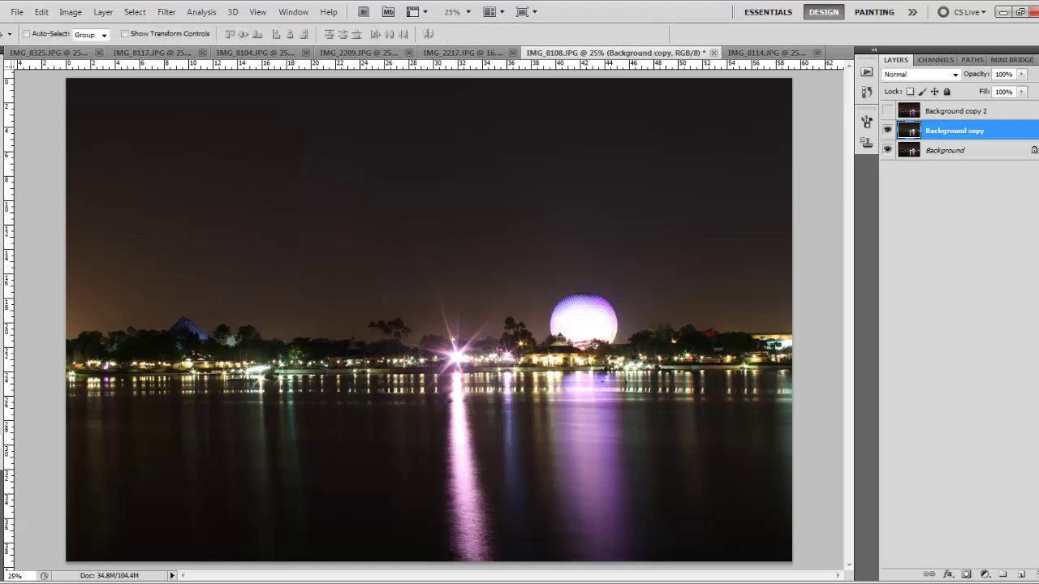
pyautogui.click(70, 12)
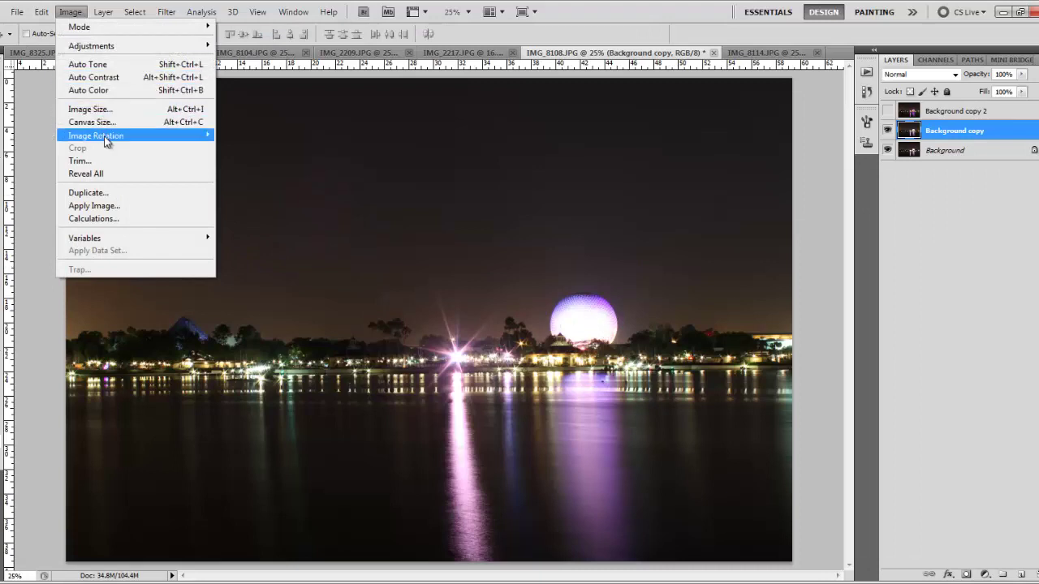
pyautogui.moveTo(122, 46)
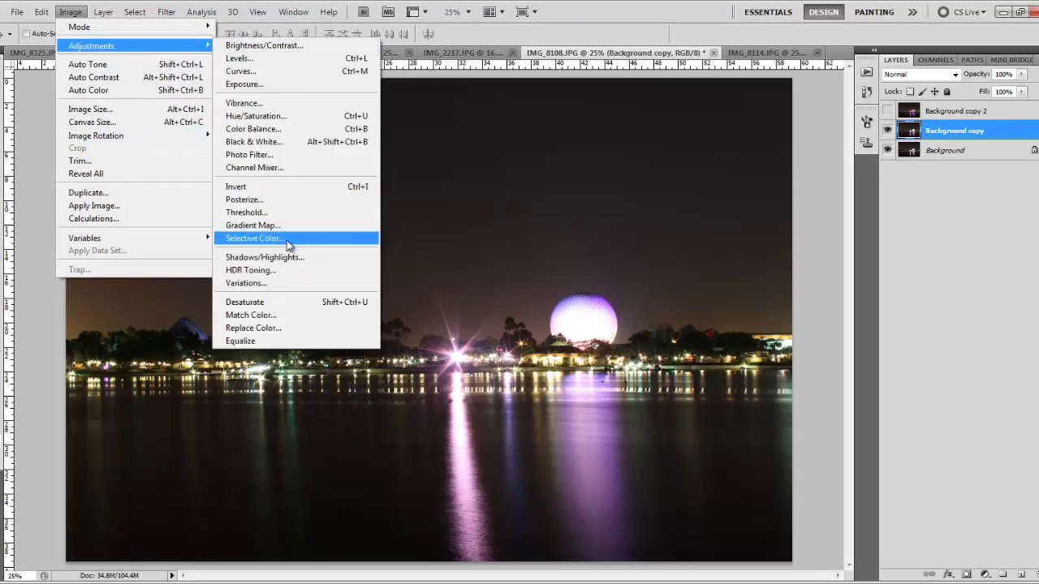
pyautogui.click(267, 257)
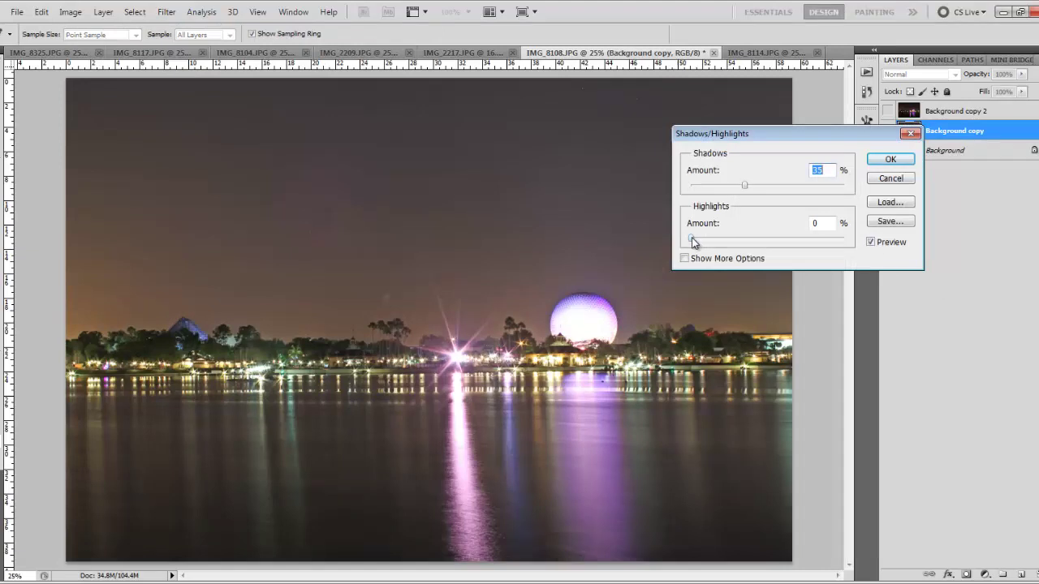
pyautogui.moveTo(692, 238); pyautogui.dragTo(804, 243)
pyautogui.moveTo(745, 186); pyautogui.dragTo(700, 189)
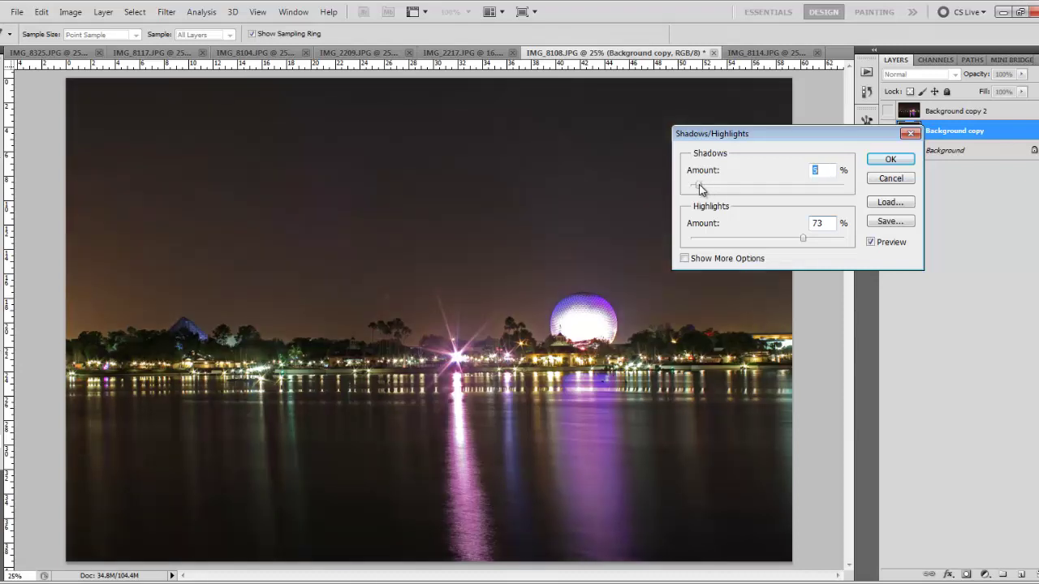
pyautogui.moveTo(803, 241); pyautogui.dragTo(855, 241)
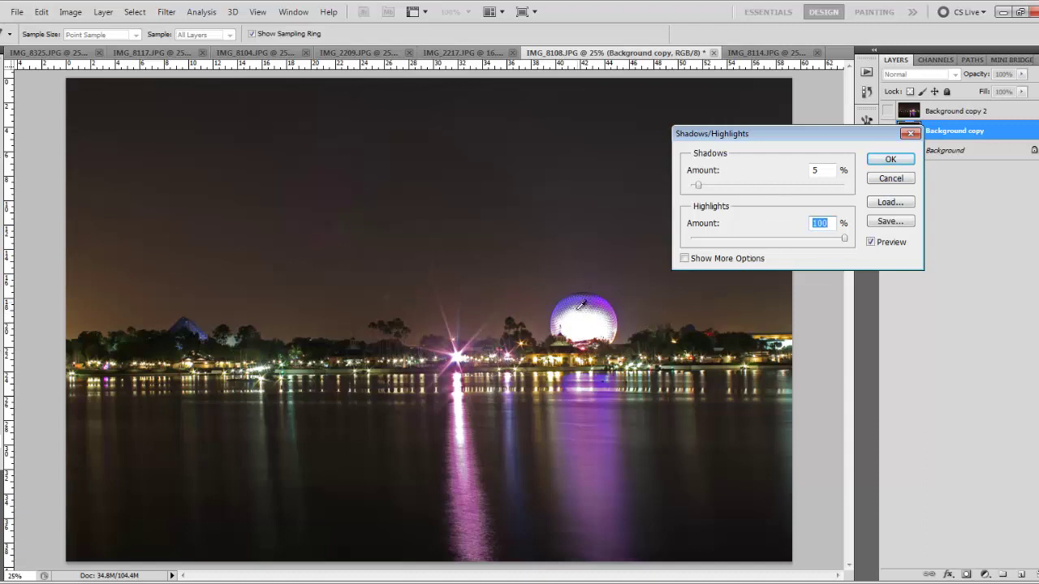
pyautogui.click(895, 161)
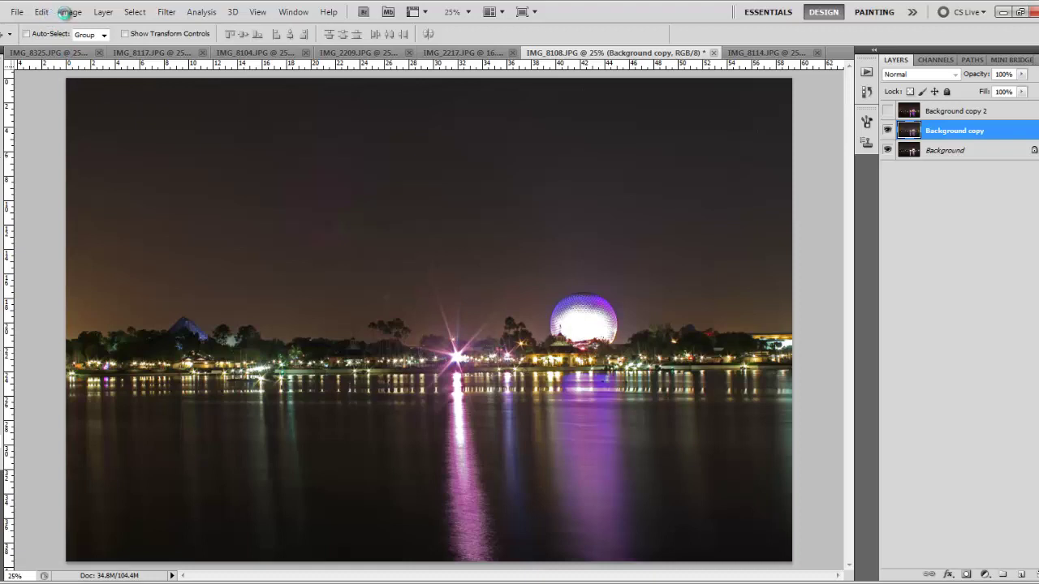
# - Heal one more small spot in the night sky above the treeline
pyautogui.click(68, 12)
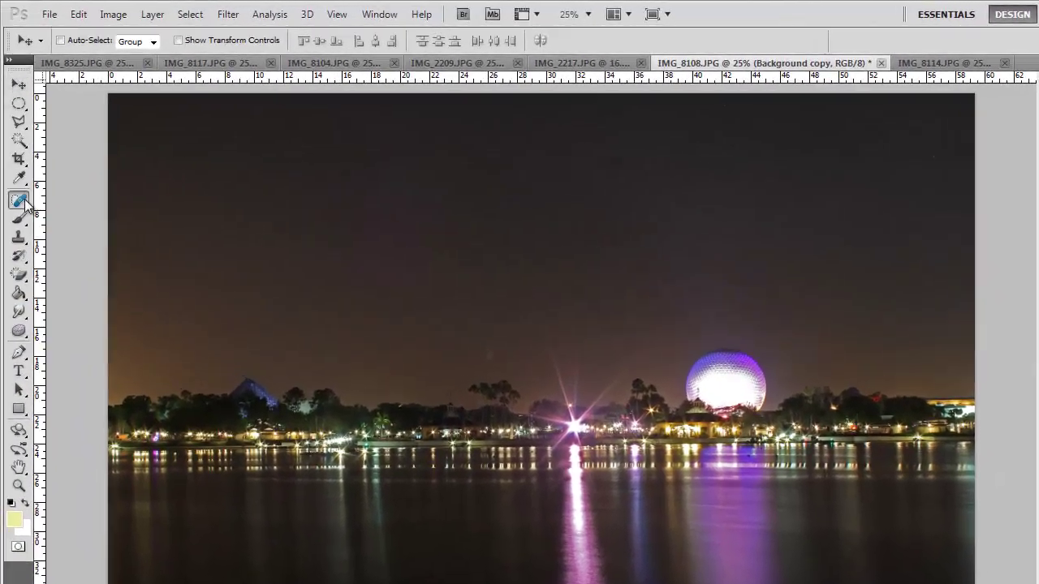
pyautogui.press('j')
pyautogui.click(467, 332)
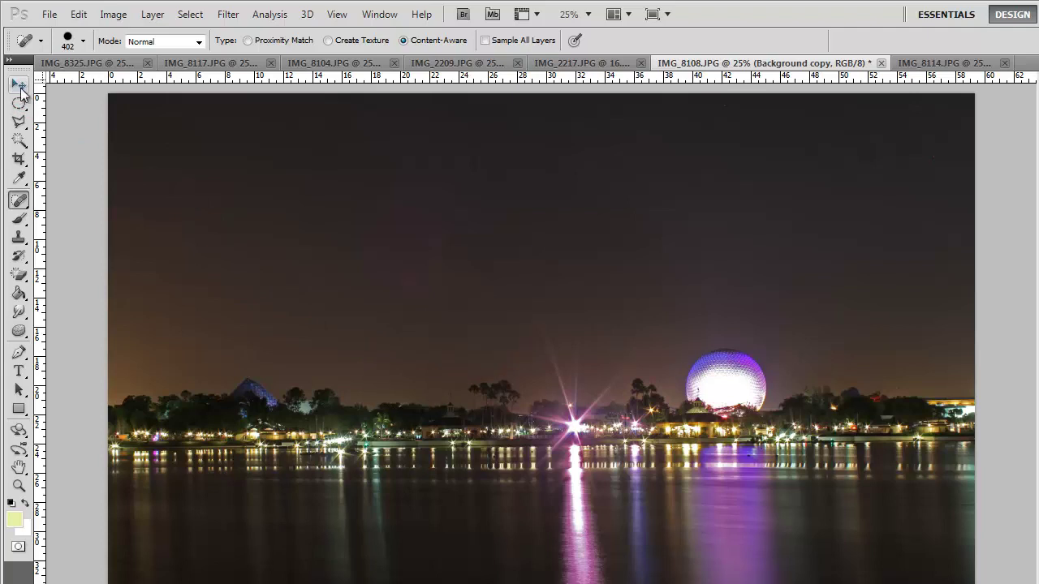
pyautogui.click(20, 86)
pyautogui.click(114, 14)
# - Set Hue/Saturation to Saturation +30 with Hue returned to 0, then open Explorer with Win+E
pyautogui.moveTo(161, 64)
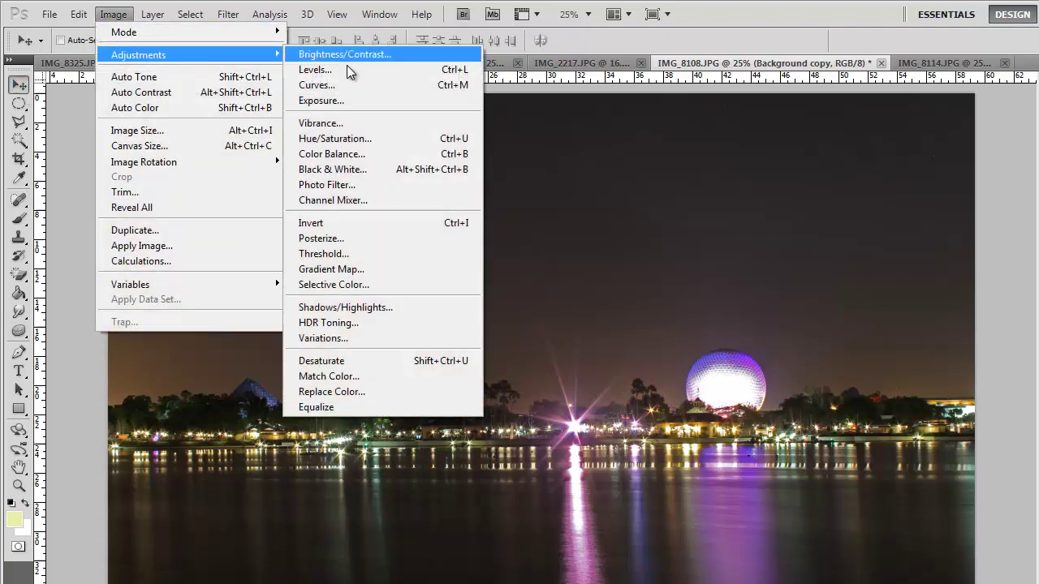
pyautogui.click(355, 138)
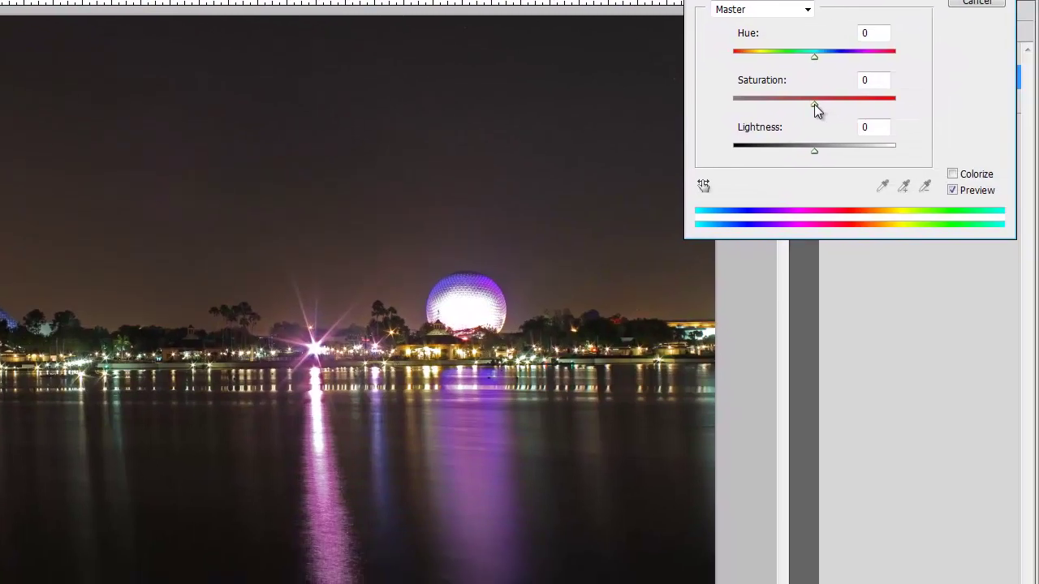
pyautogui.moveTo(814, 104); pyautogui.dragTo(837, 104)
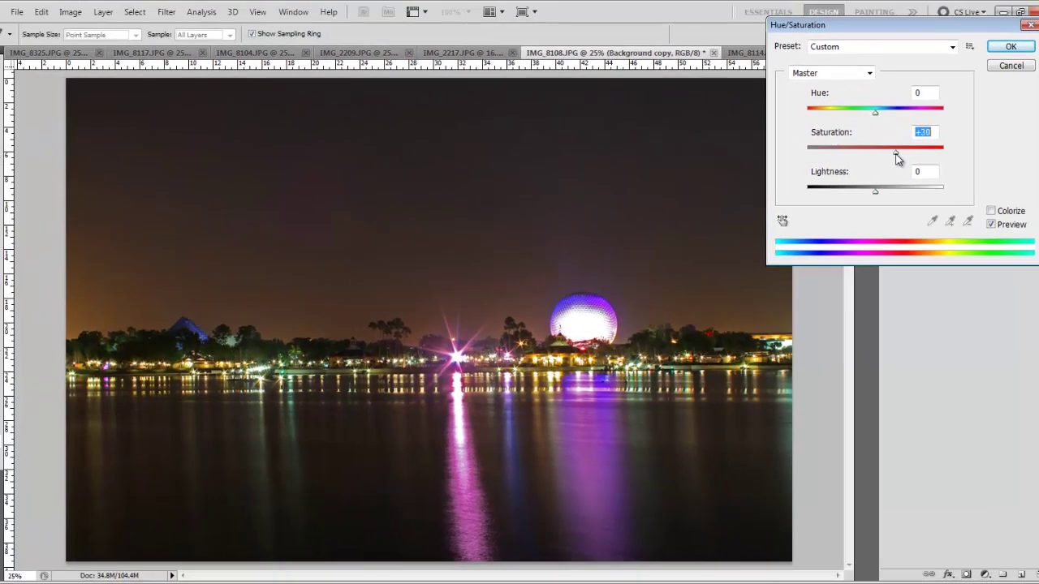
pyautogui.moveTo(896, 154); pyautogui.dragTo(897, 154)
pyautogui.moveTo(876, 115); pyautogui.dragTo(784, 116)
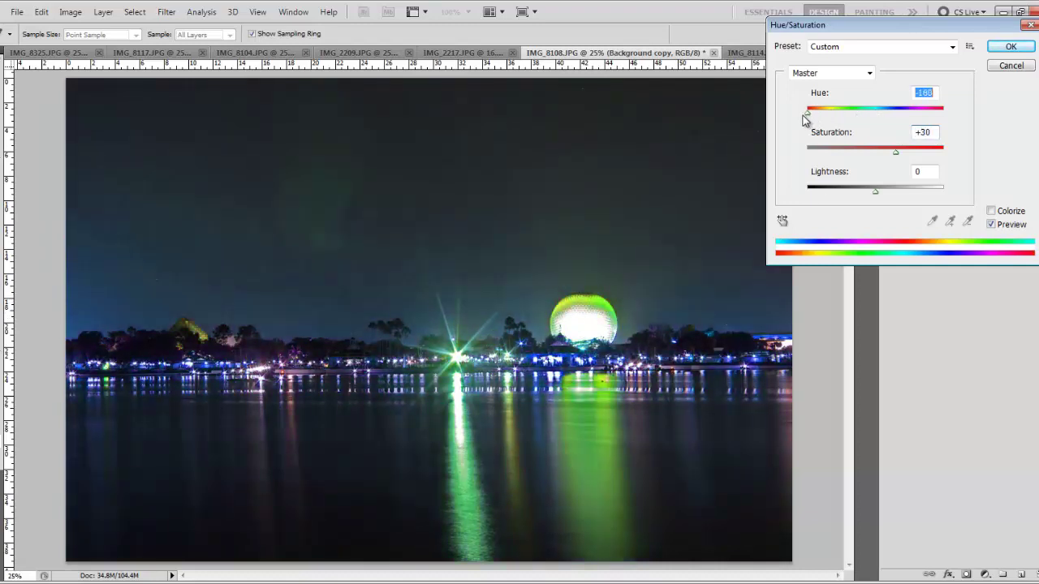
pyautogui.moveTo(806, 120); pyautogui.dragTo(948, 131)
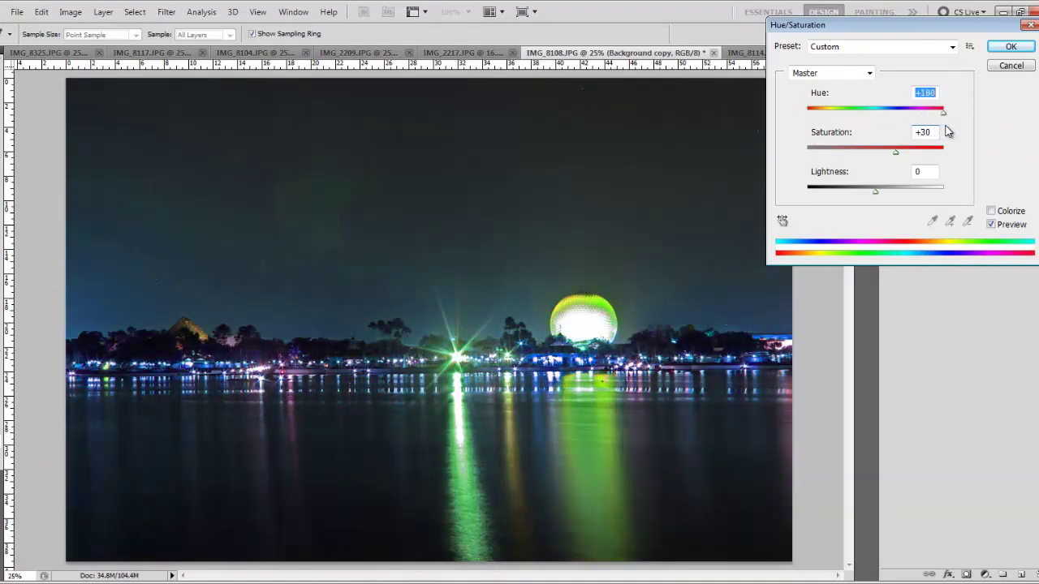
pyautogui.moveTo(947, 132); pyautogui.dragTo(876, 133)
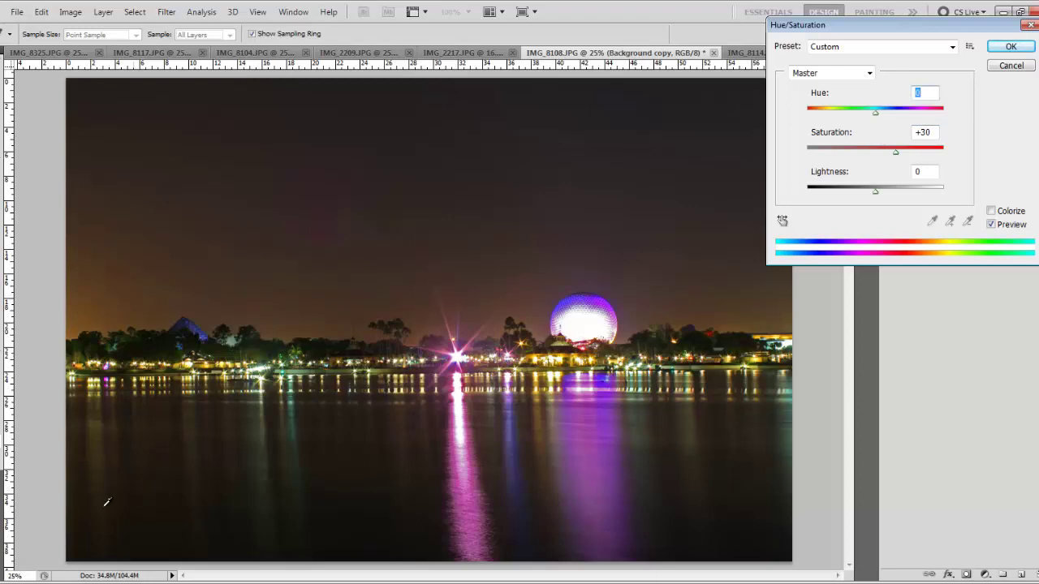
pyautogui.press('super+e')
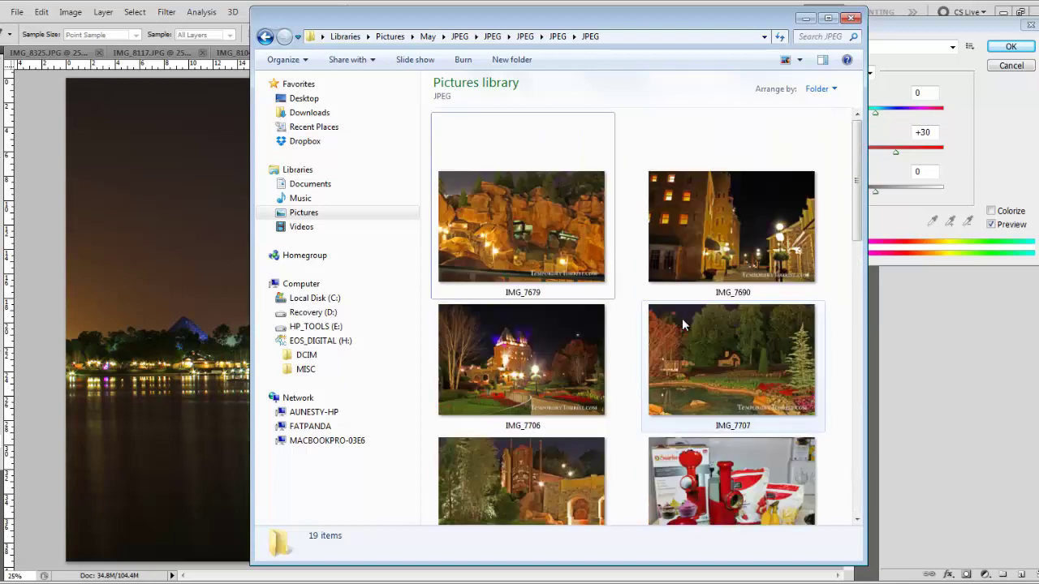
# - Browse the parent JPEG folder and its ppedit subfolder in Explorer
pyautogui.click(557, 37)
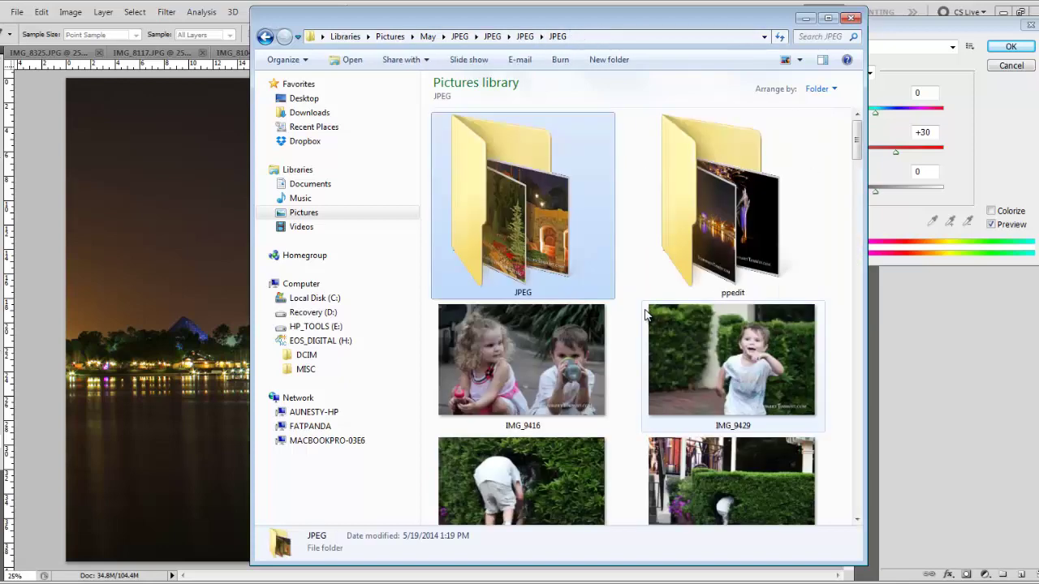
pyautogui.click(714, 220)
pyautogui.doubleClick(715, 220)
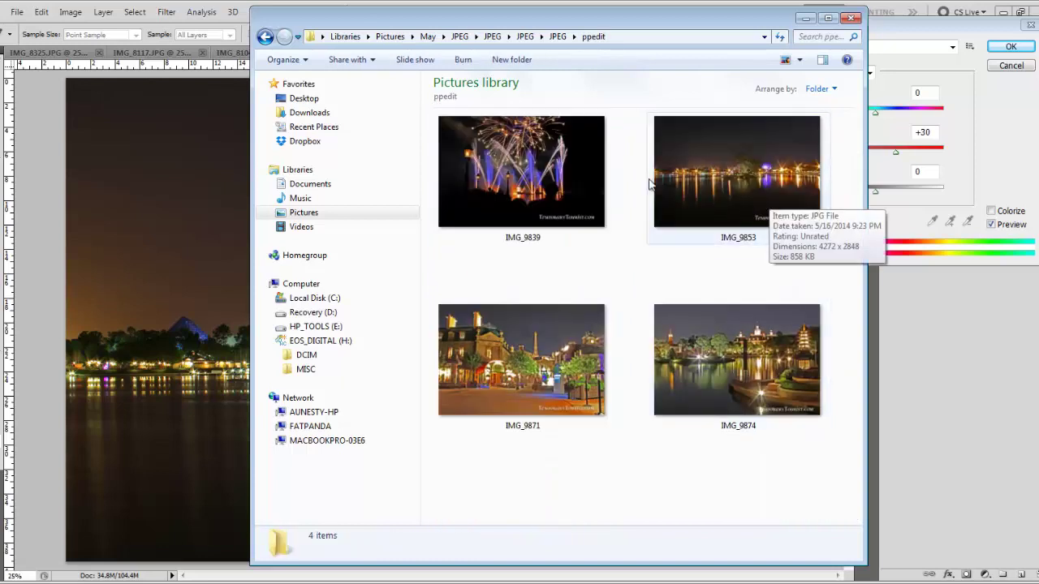
pyautogui.click(558, 37)
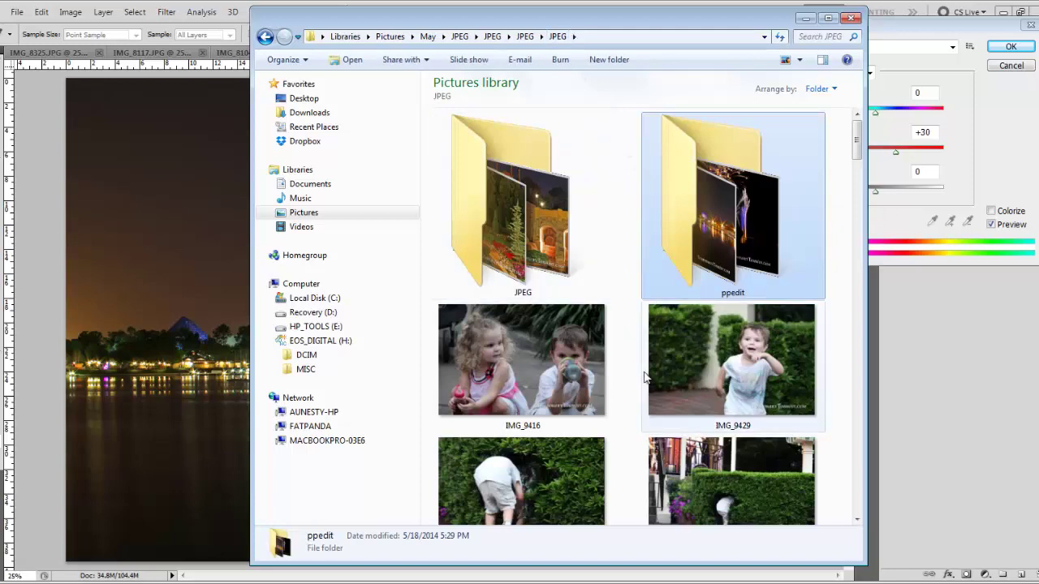
pyautogui.scroll(-20, 645, 377)
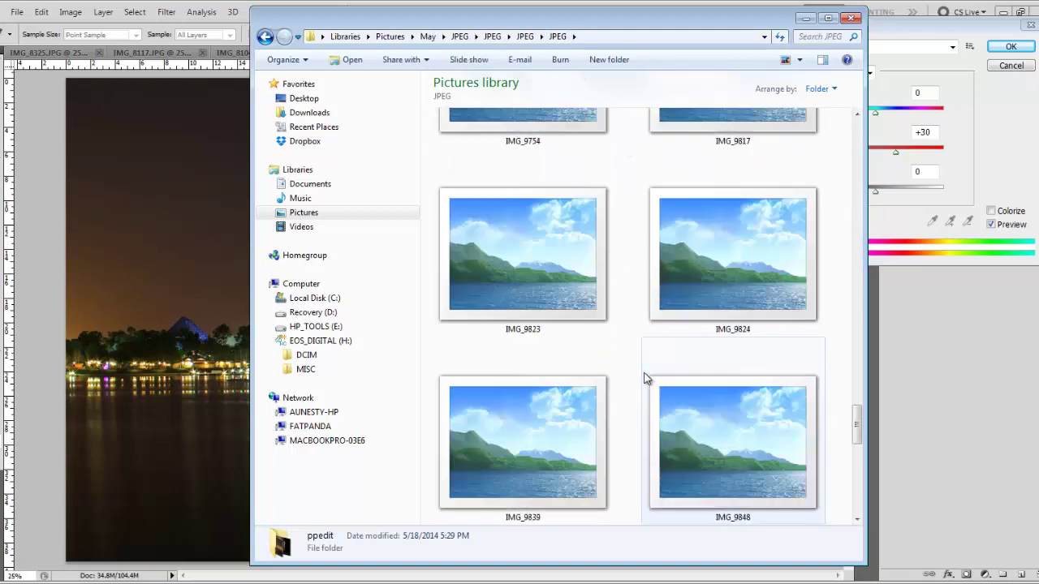
pyautogui.scroll(-2, 646, 378)
pyautogui.scroll(-5, 645, 378)
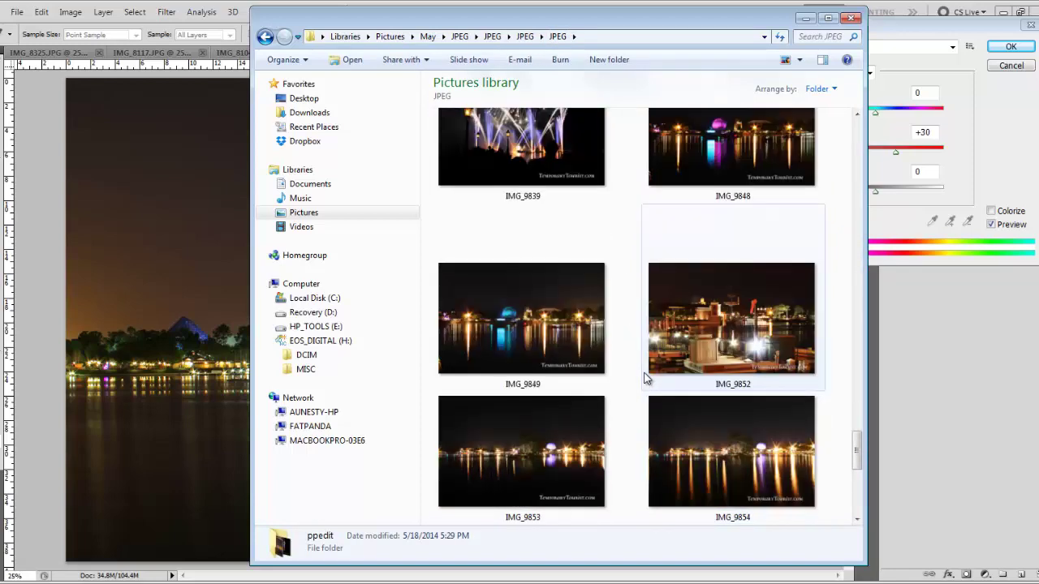
pyautogui.scroll(4, 645, 378)
pyautogui.scroll(4, 645, 377)
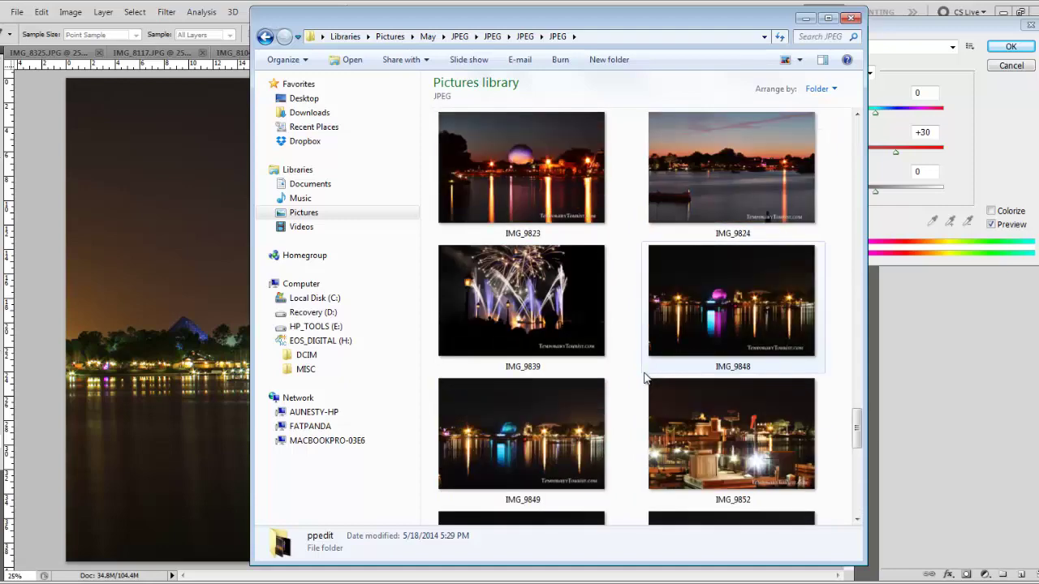
pyautogui.scroll(-6, 645, 377)
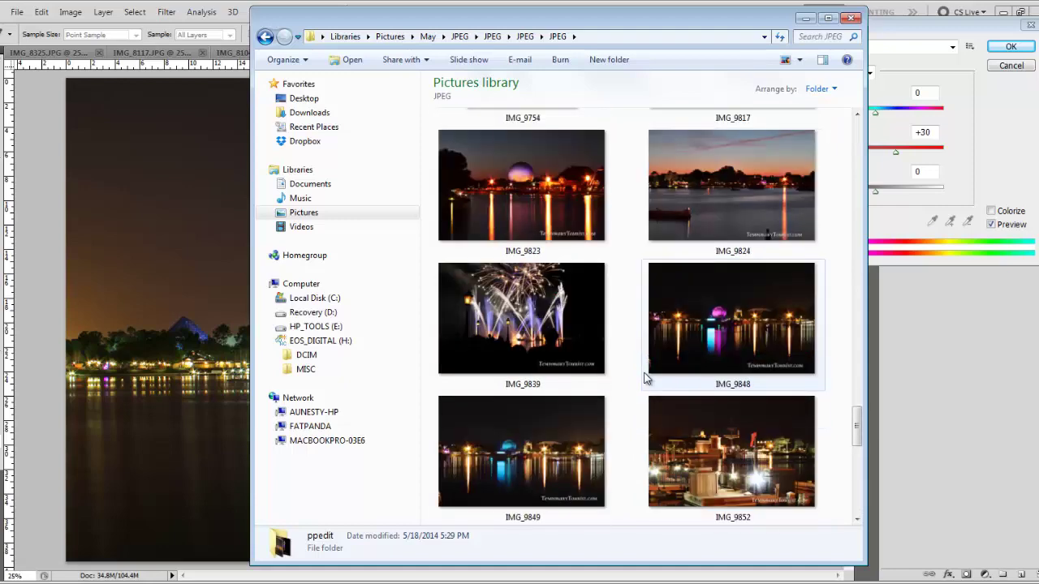
pyautogui.scroll(-4, 645, 377)
pyautogui.scroll(15, 645, 377)
pyautogui.scroll(5, 645, 377)
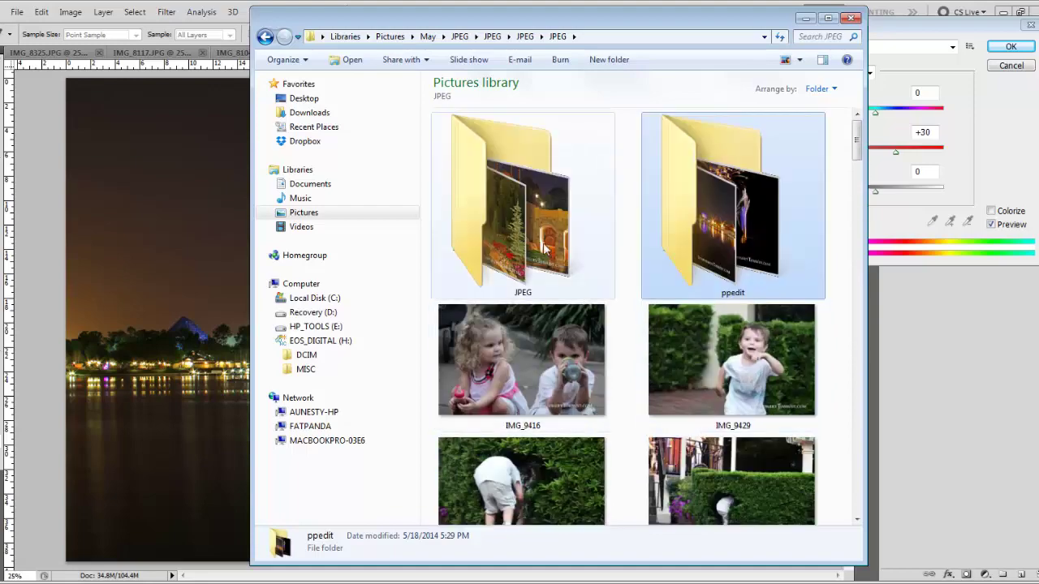
# - Open the nested JPEG folder holding the 19 photos, then return to Photoshop
pyautogui.doubleClick(503, 230)
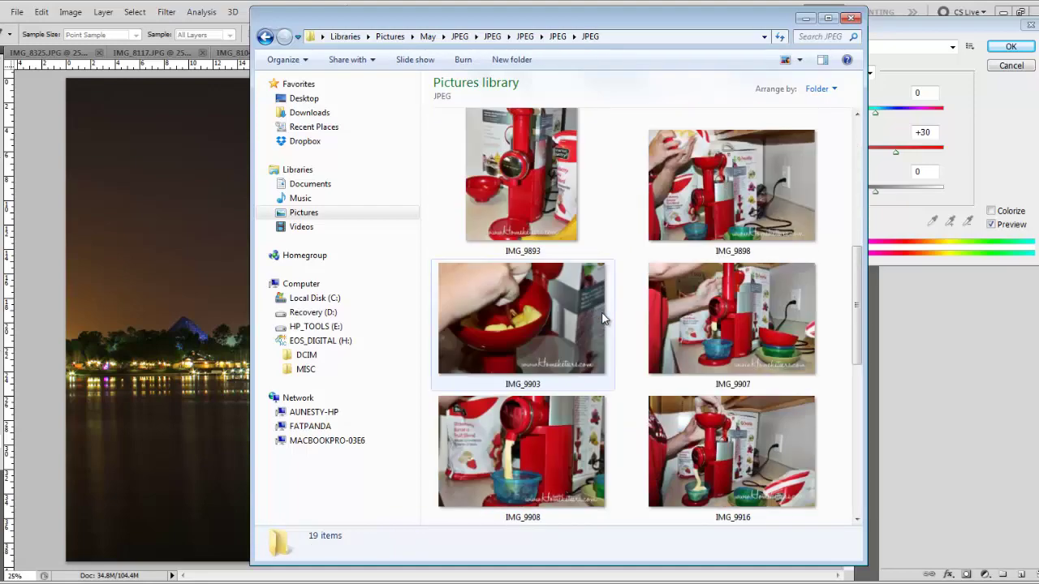
pyautogui.click(524, 37)
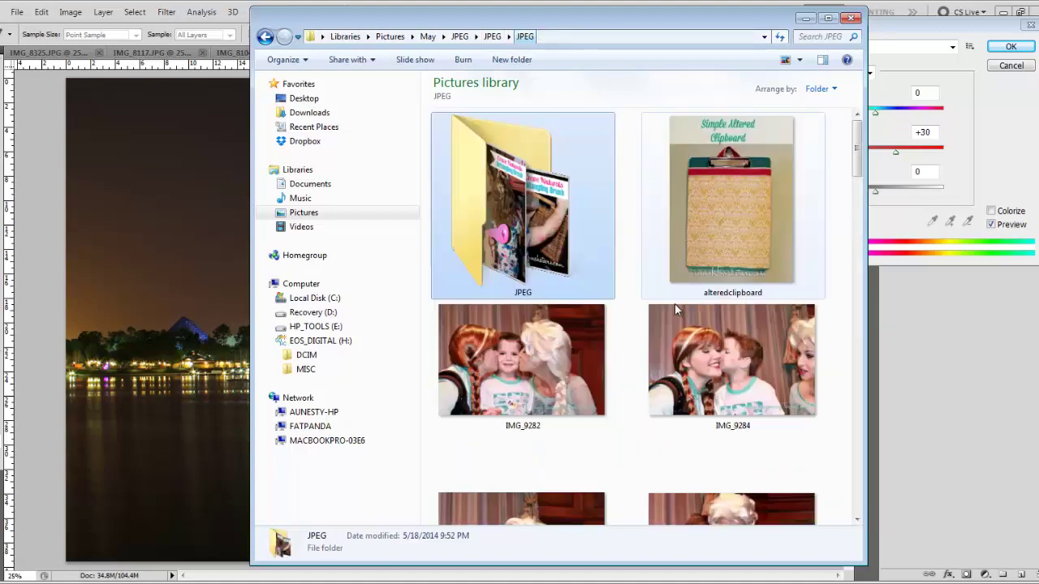
pyautogui.scroll(-10, 678, 321)
pyautogui.scroll(-15, 680, 326)
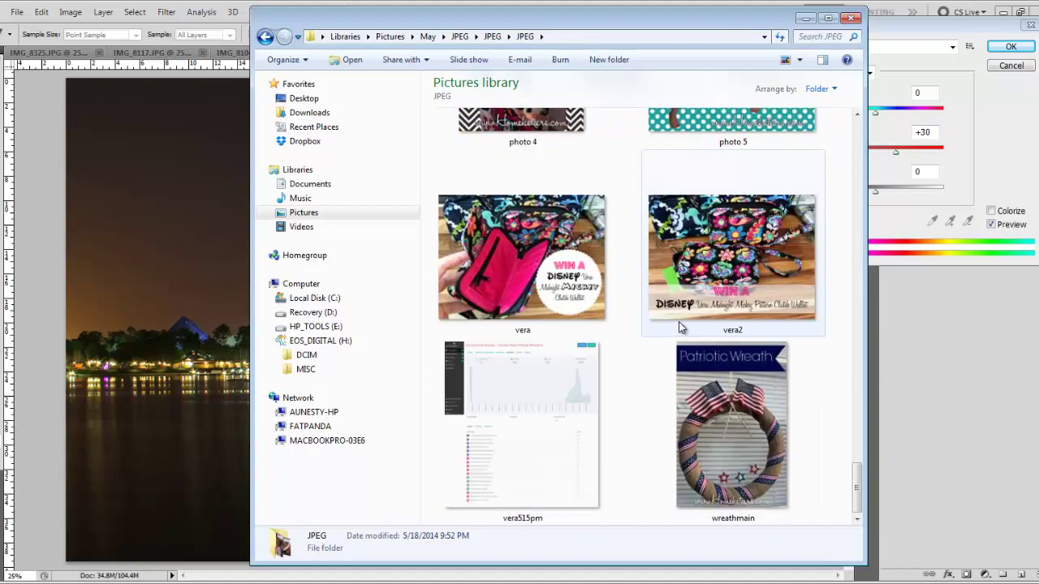
pyautogui.scroll(20, 680, 327)
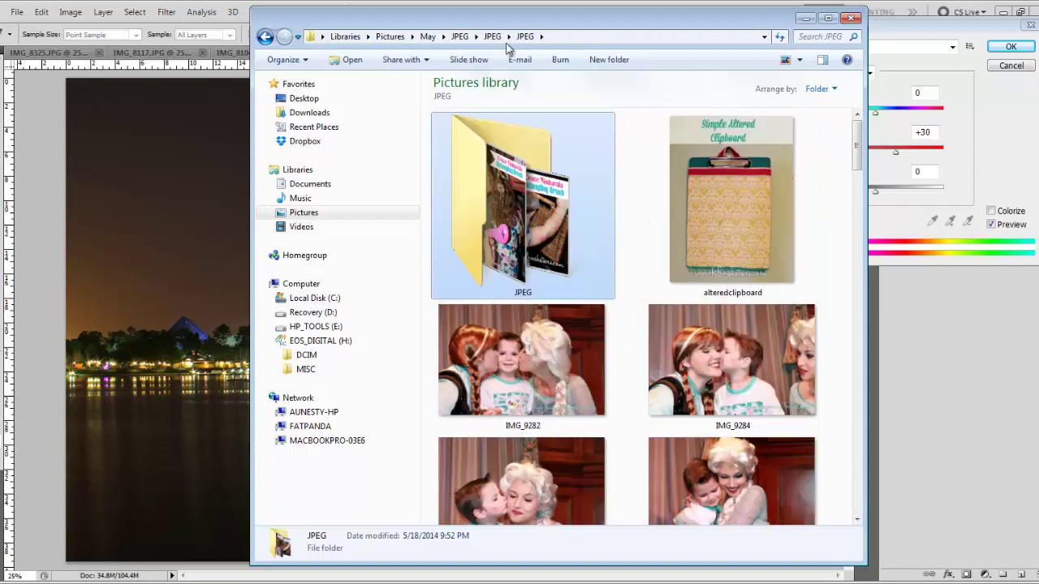
pyautogui.doubleClick(504, 167)
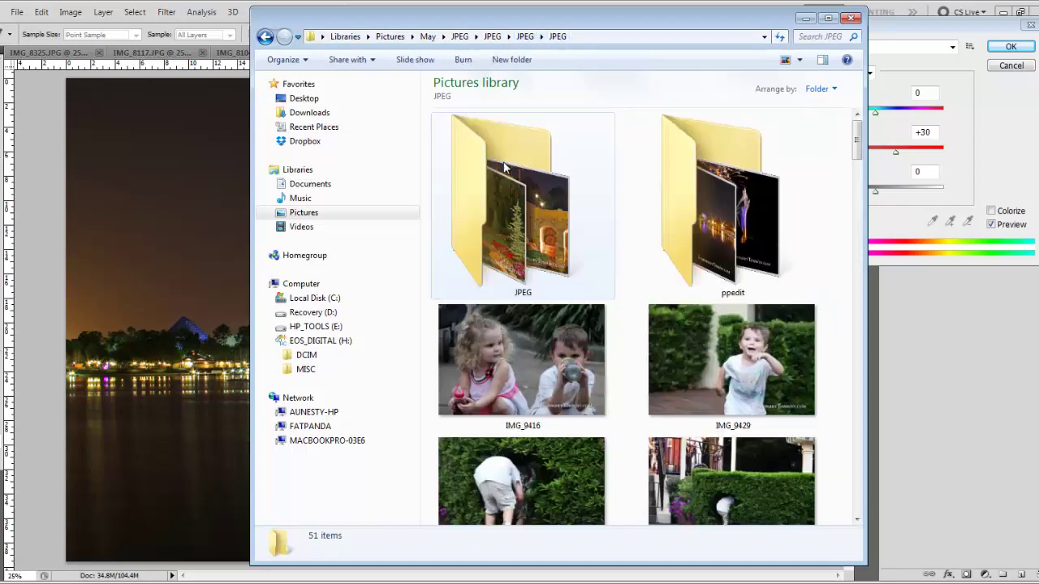
pyautogui.doubleClick(505, 167)
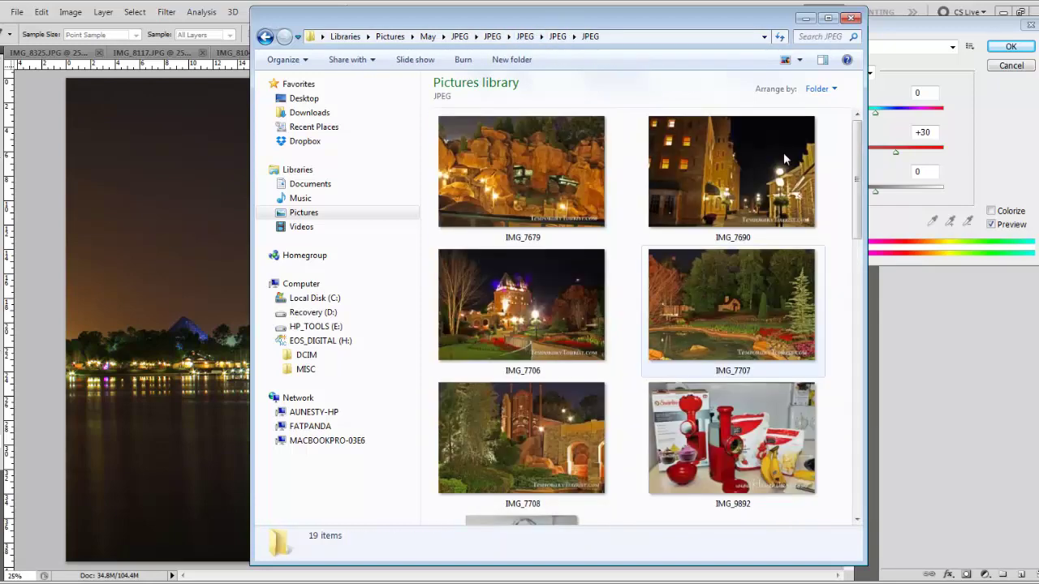
pyautogui.click(1008, 73)
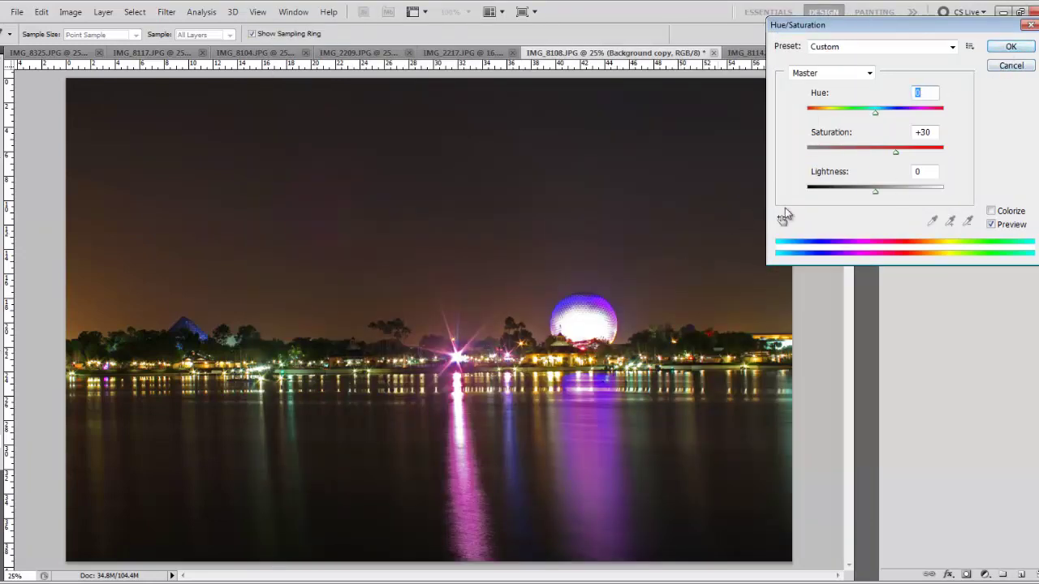
# - Confirm Saturation +30 on IMG_8108 and delete its extra Background copy layer
pyautogui.click(1007, 49)
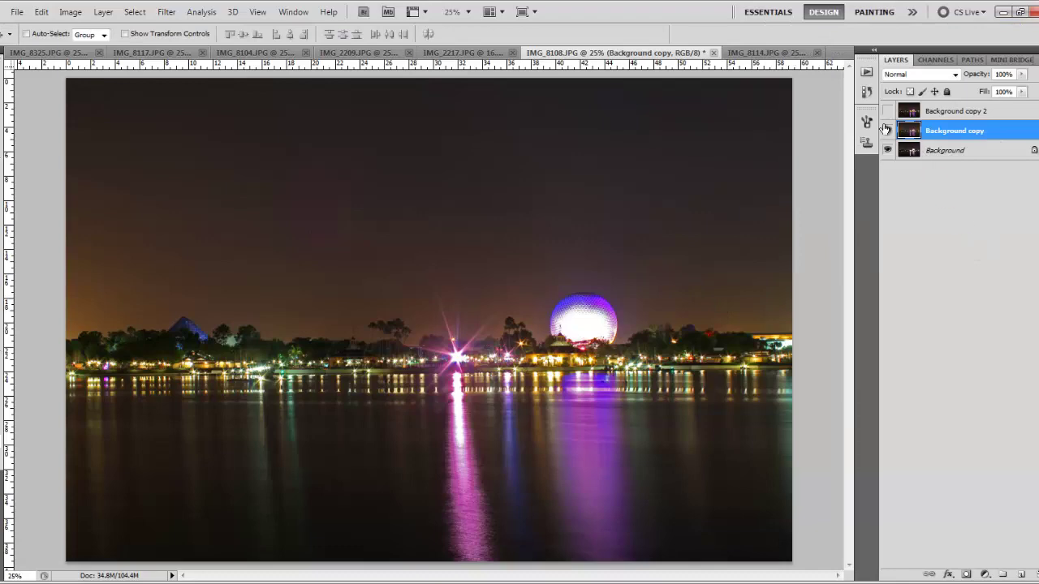
pyautogui.click(887, 131)
pyautogui.click(887, 111)
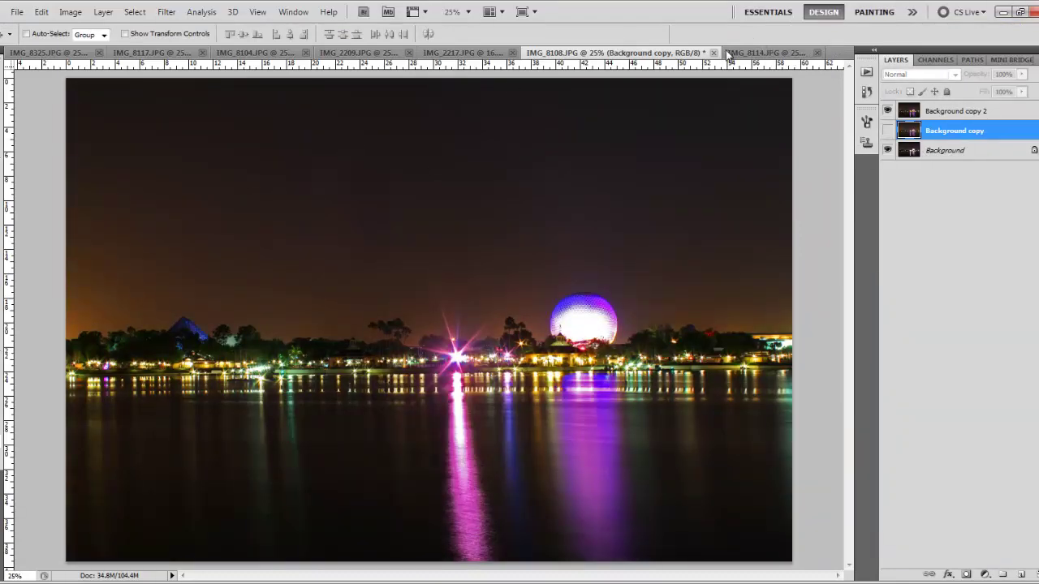
pyautogui.press('Delete')
# - Switch to IMG_8114 and toggle Background copy 2 to compare with the original
pyautogui.hotkey('ctrl', 'Tab')
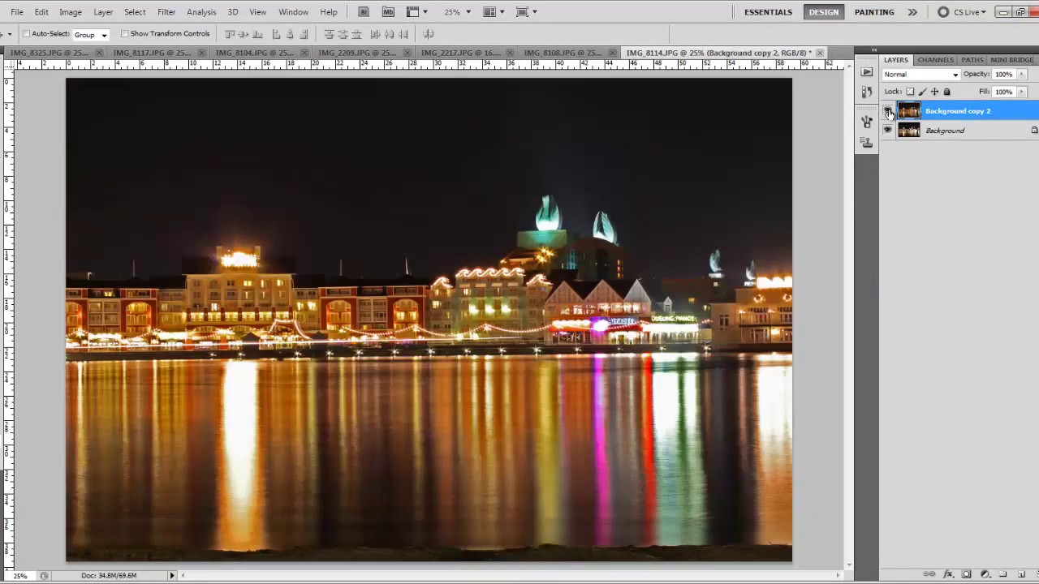
pyautogui.click(886, 111)
pyautogui.click(887, 111)
# - Launch Image Processor and enable running the TempTourWM action on each image
pyautogui.click(16, 11)
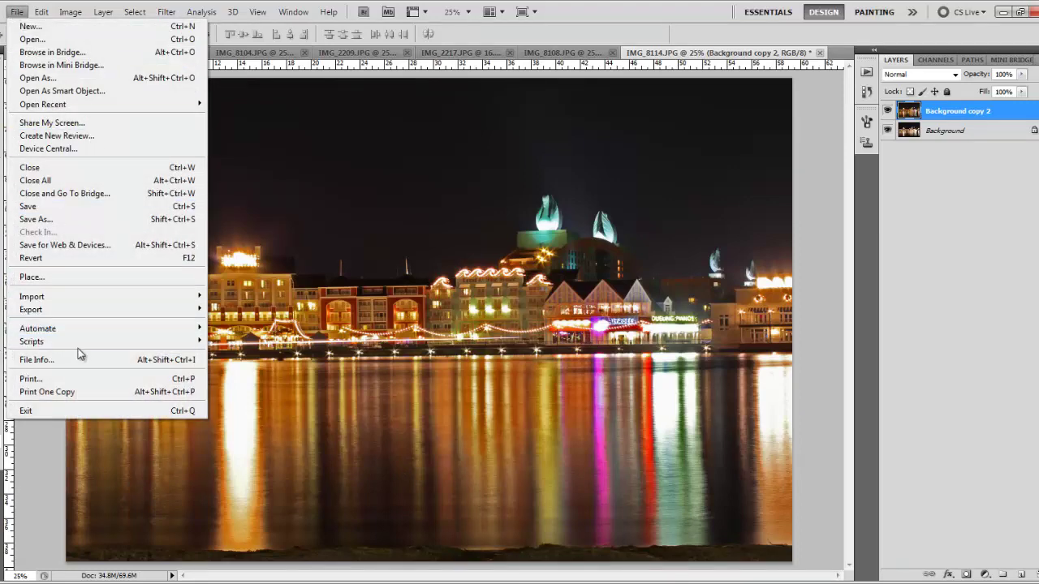
pyautogui.moveTo(150, 344)
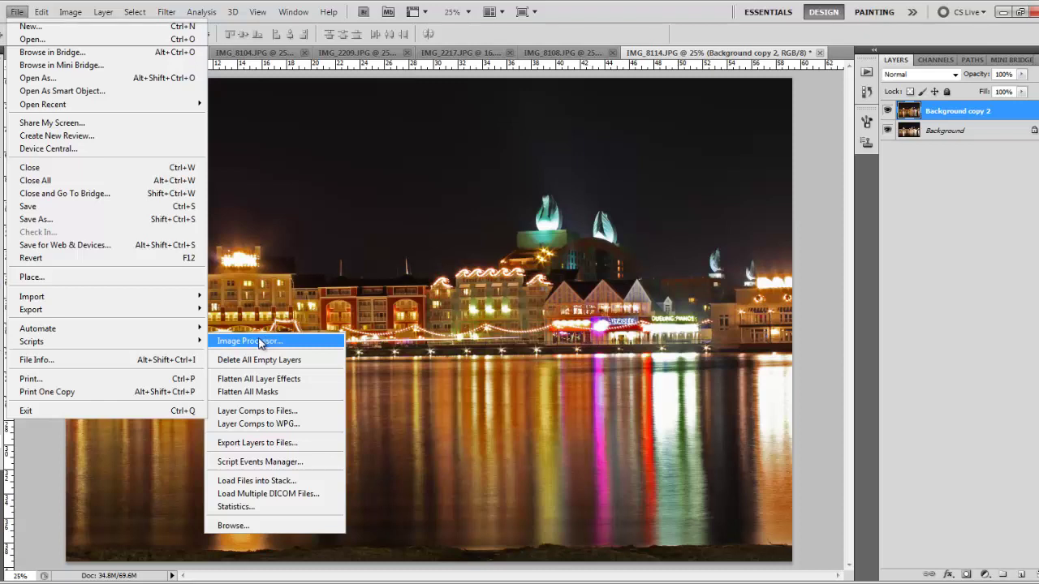
pyautogui.click(259, 342)
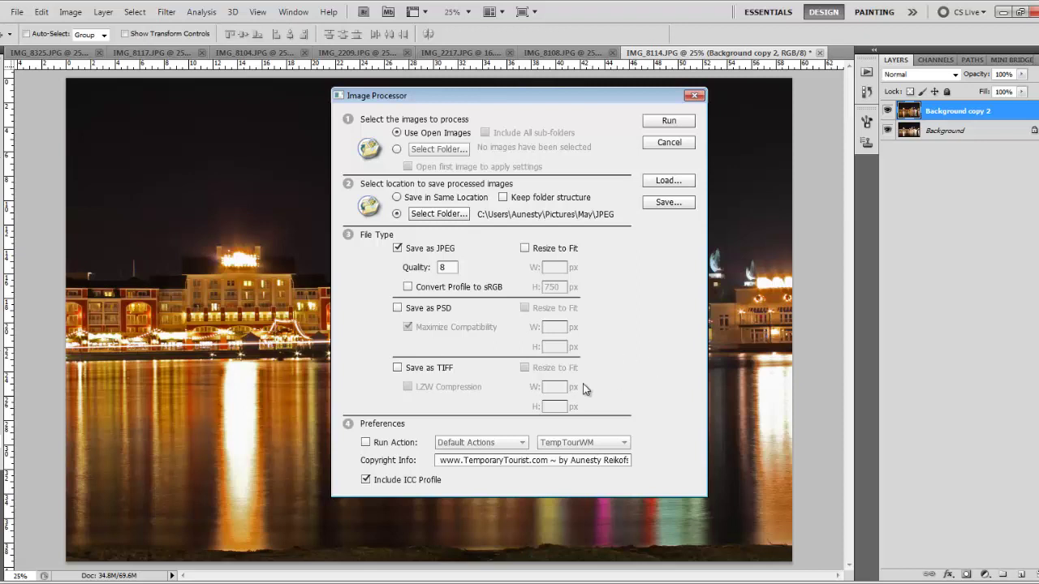
pyautogui.click(366, 443)
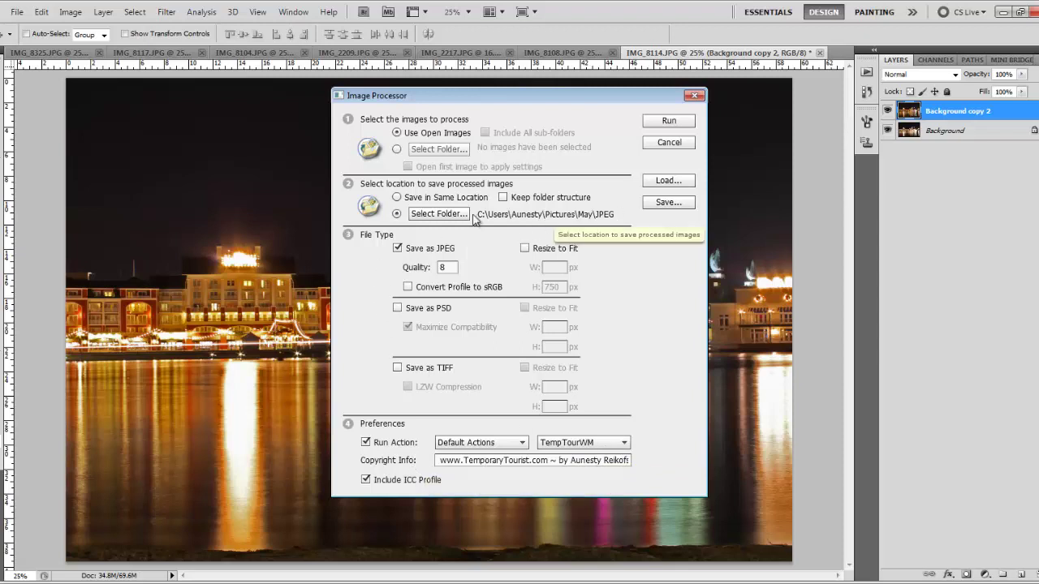
# - Set the destination to the deepest nested JPEG folder under May
pyautogui.click(438, 213)
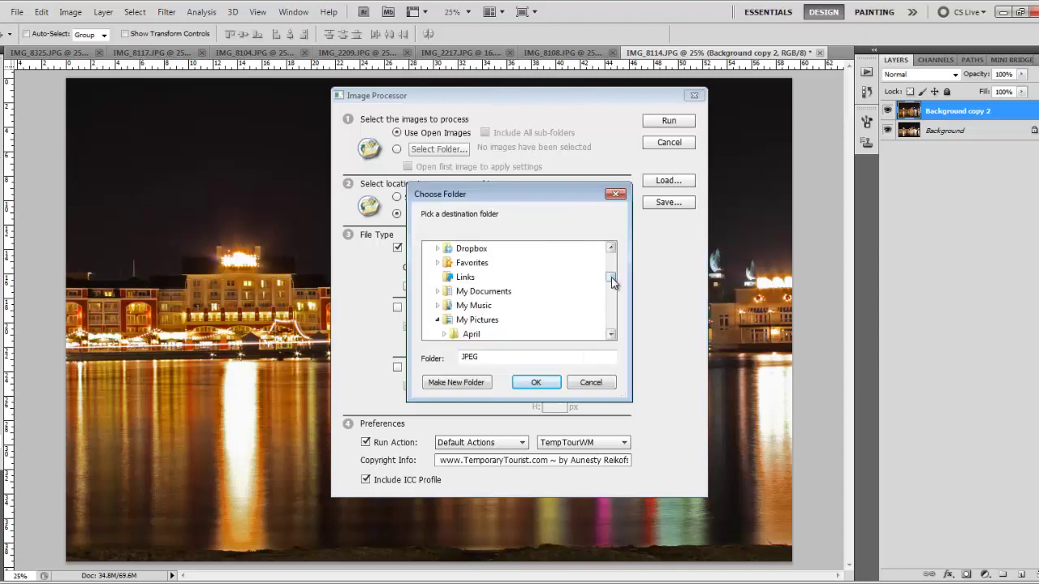
pyautogui.click(613, 334)
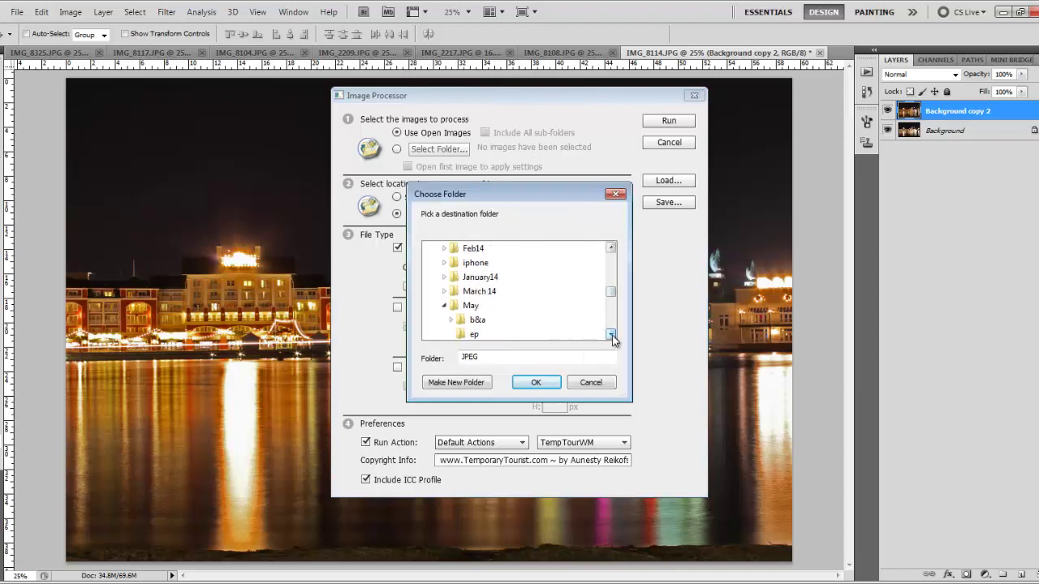
pyautogui.click(610, 334)
pyautogui.click(611, 334)
pyautogui.click(526, 322)
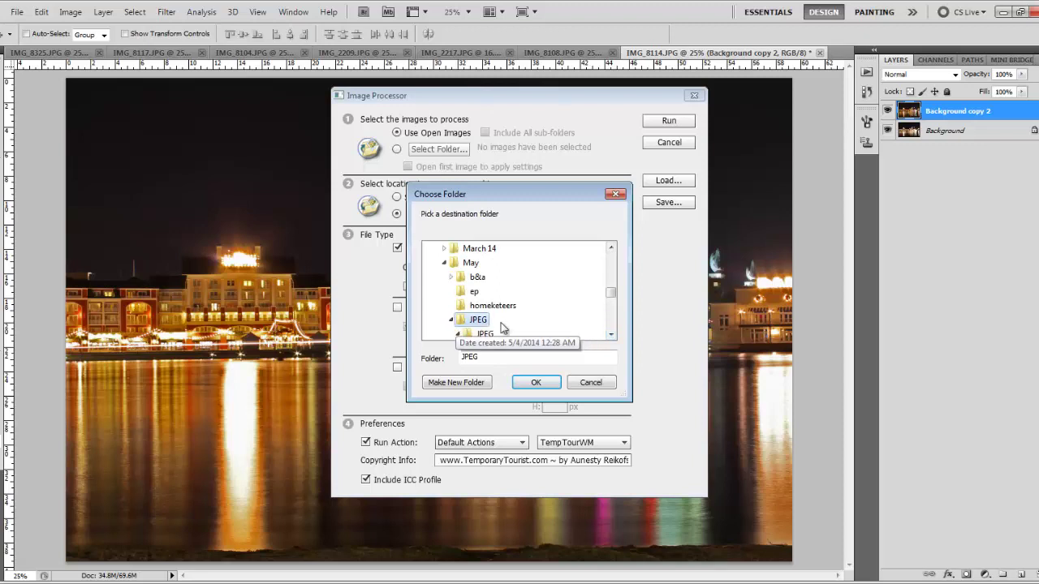
pyautogui.moveTo(615, 294); pyautogui.dragTo(606, 301)
pyautogui.click(508, 306)
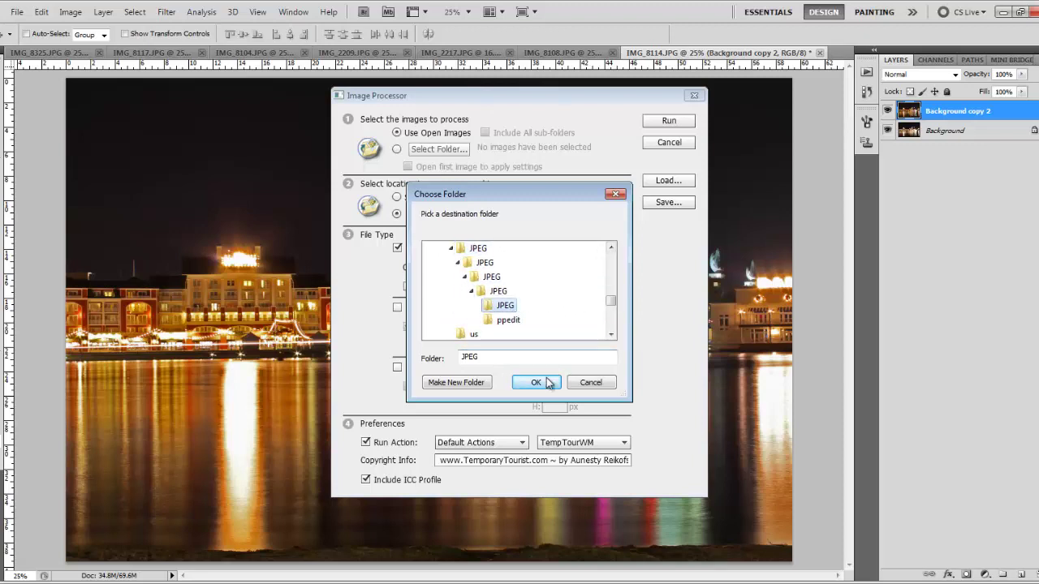
pyautogui.click(546, 383)
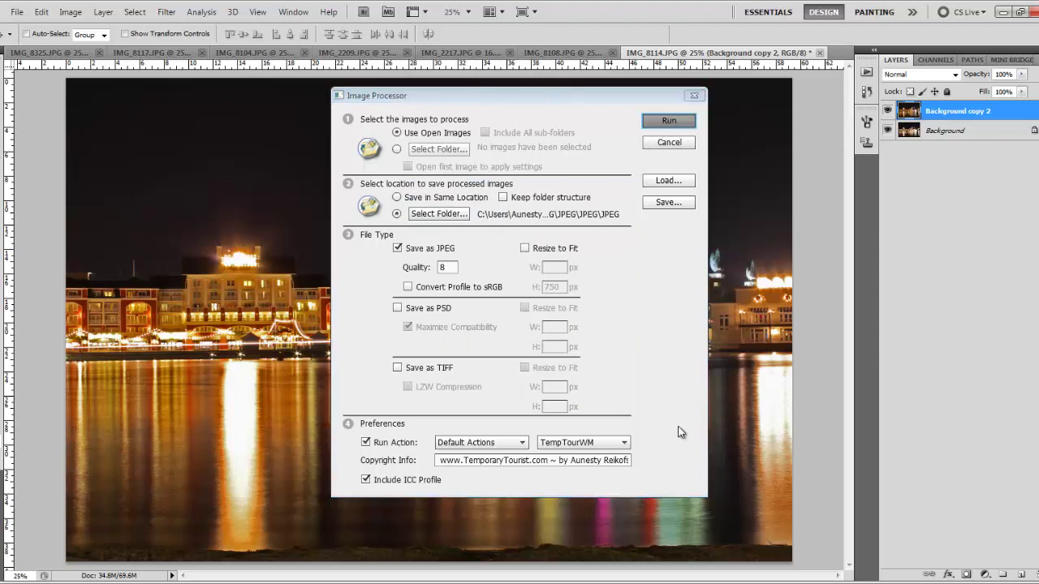
# - Run Image Processor on all open night photos to save watermarked quality-8 JPEGs
pyautogui.press('Return')
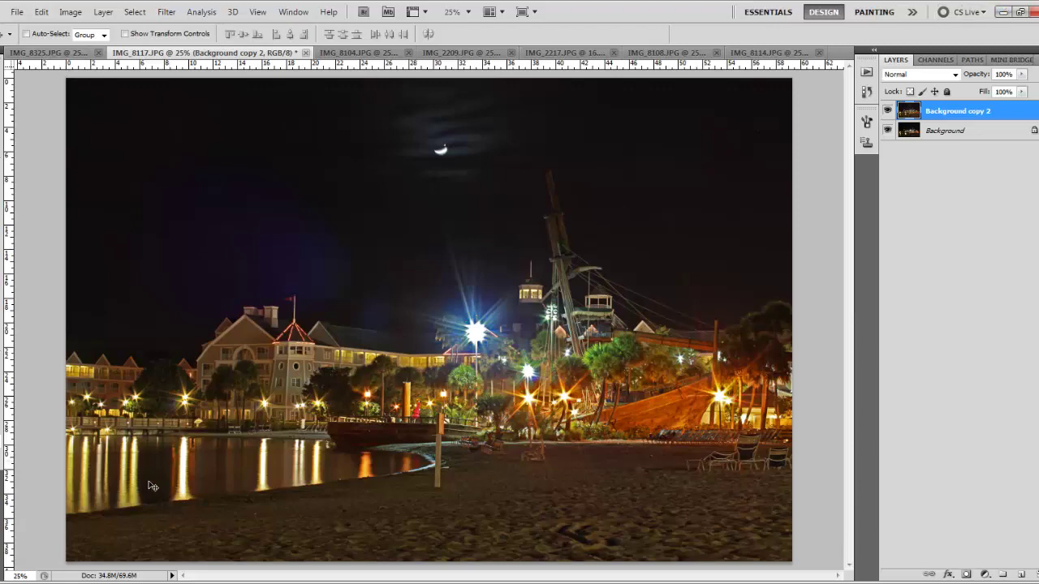
# - In Explorer, open the new JPEG output folder and view IMG_2209 in Photo Viewer
pyautogui.hotkey('alt', 'Tab')
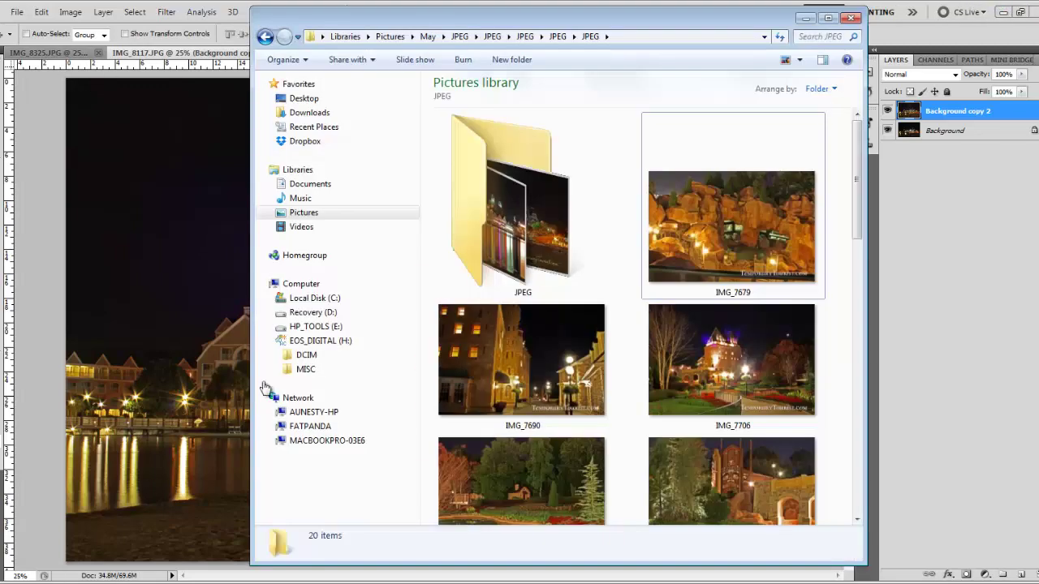
pyautogui.click(527, 182)
pyautogui.doubleClick(526, 182)
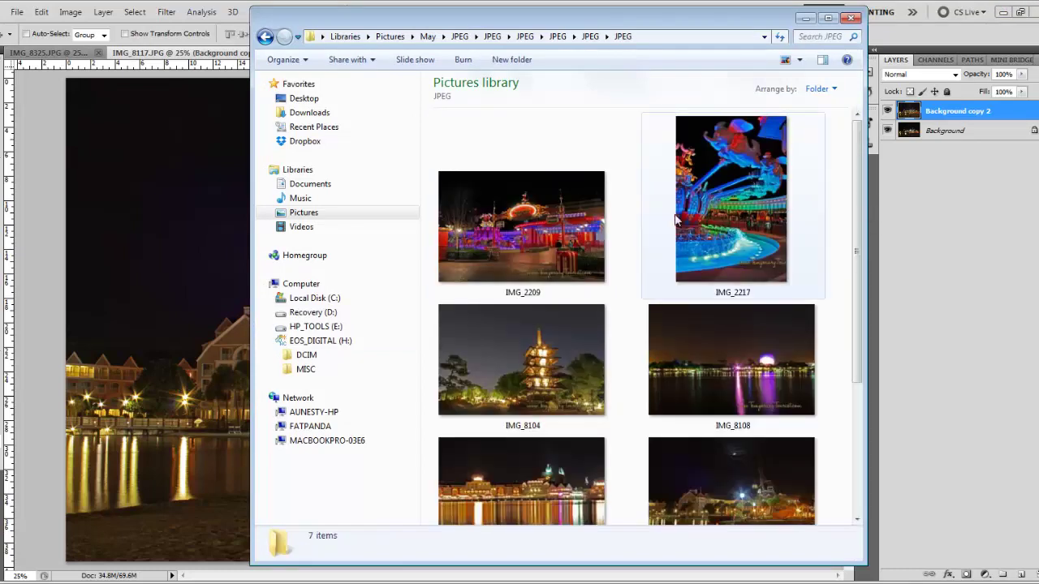
pyautogui.click(550, 233)
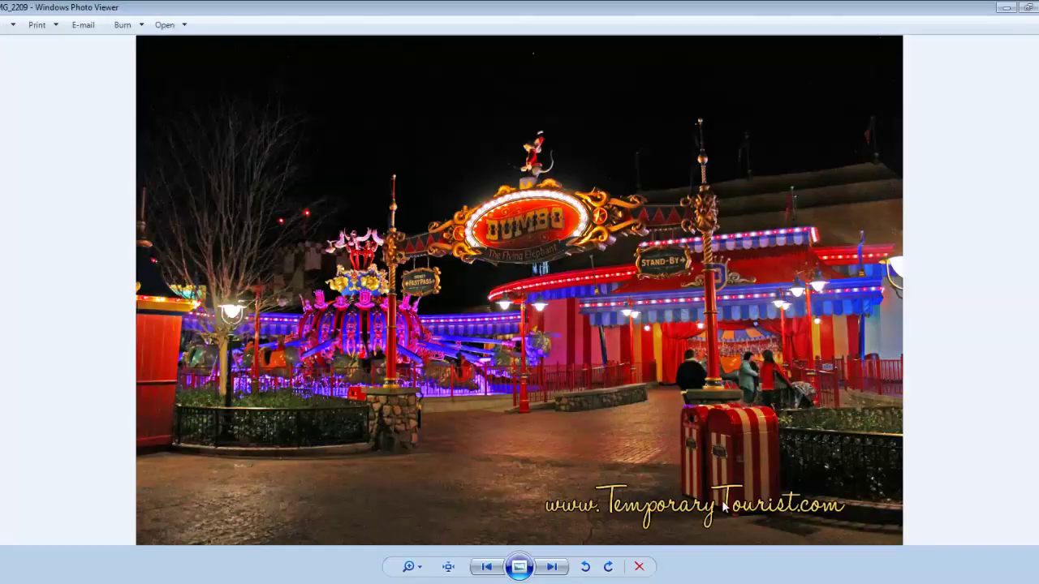
pyautogui.click(557, 568)
pyautogui.click(558, 568)
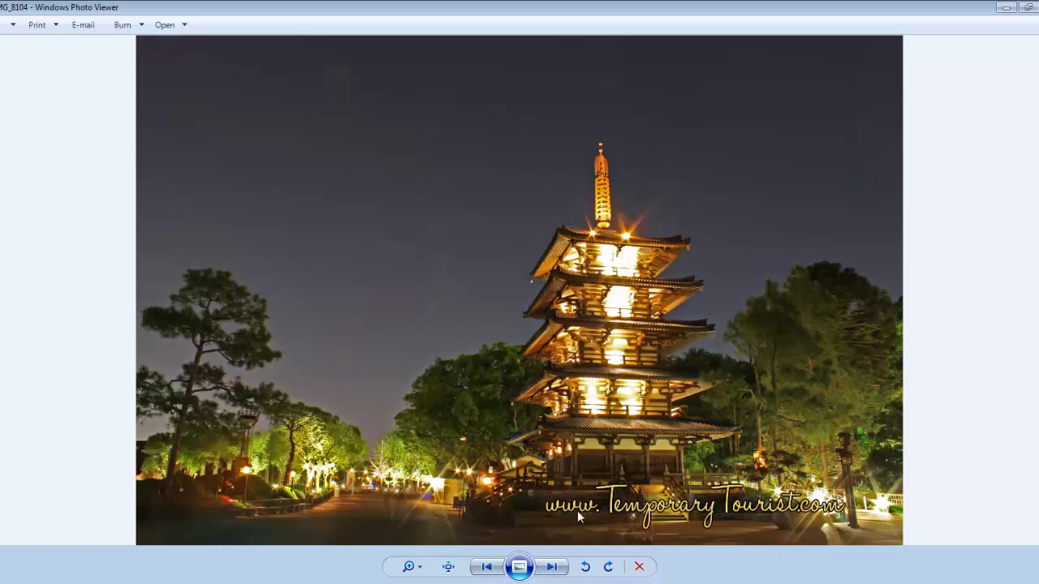
pyautogui.click(486, 568)
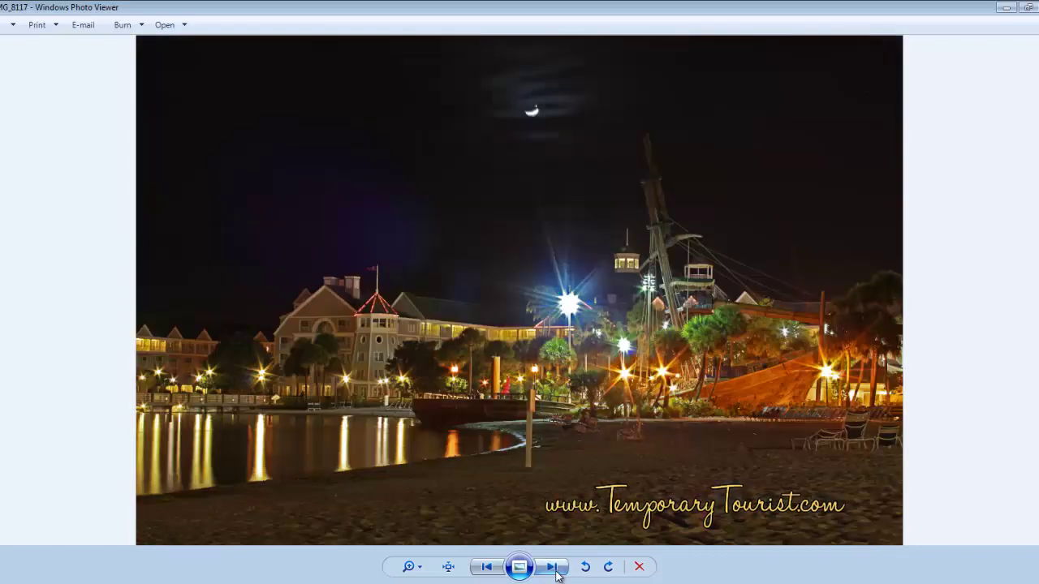
pyautogui.click(555, 568)
pyautogui.click(555, 568)
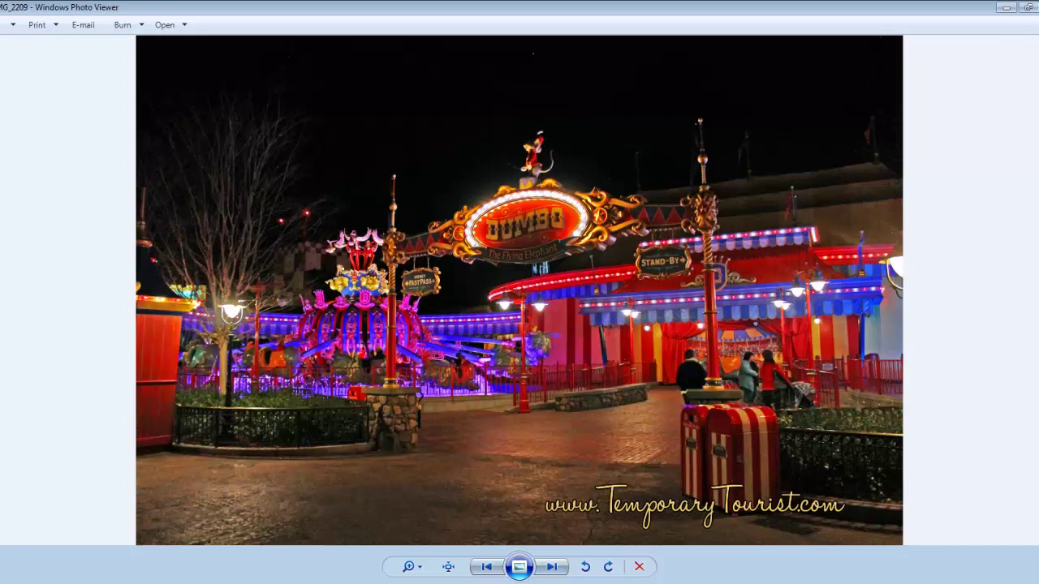
pyautogui.hotkey('alt', 'F4')
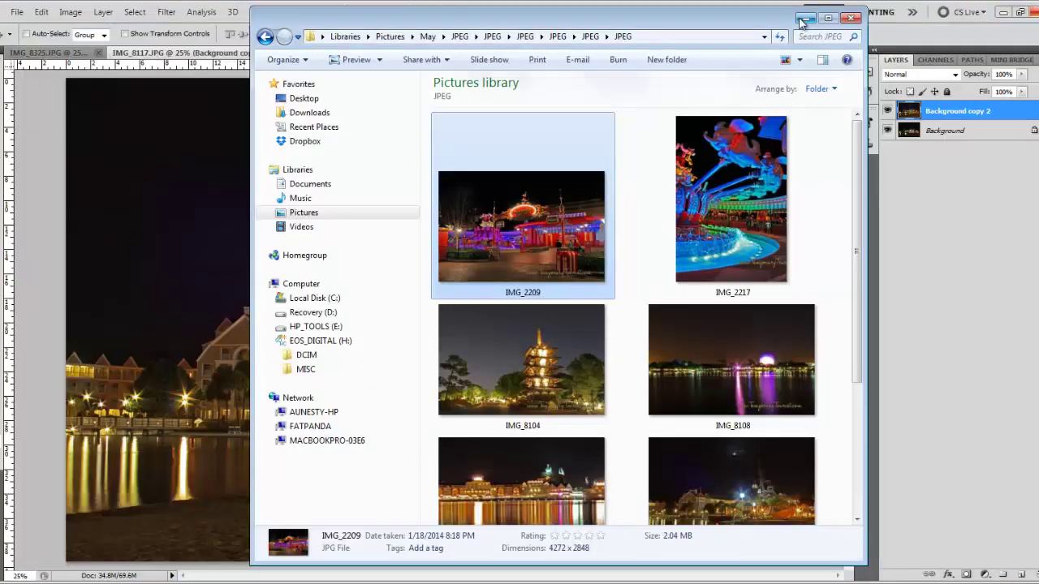
pyautogui.hotkey('alt', 'F4')
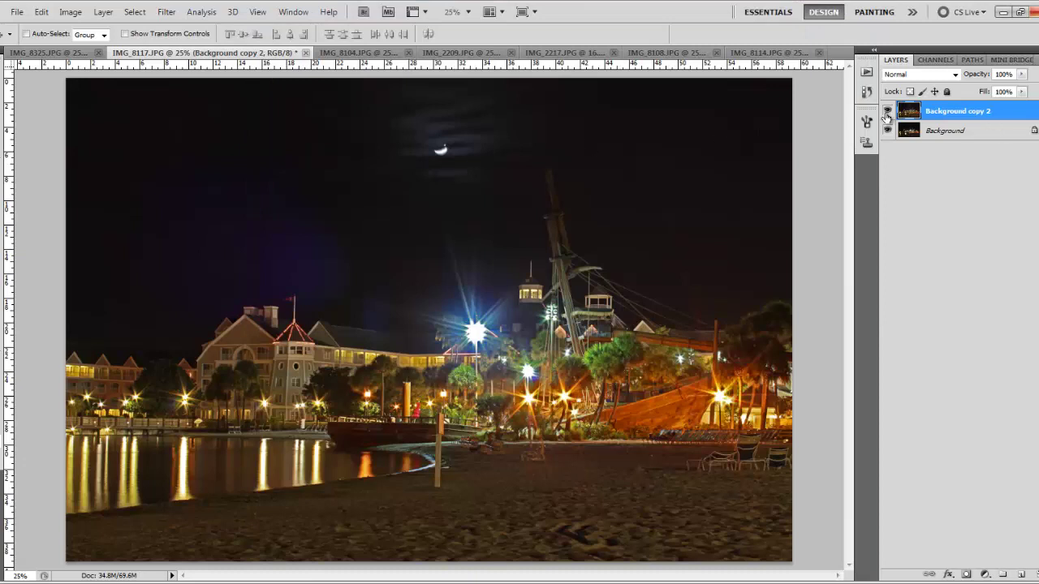